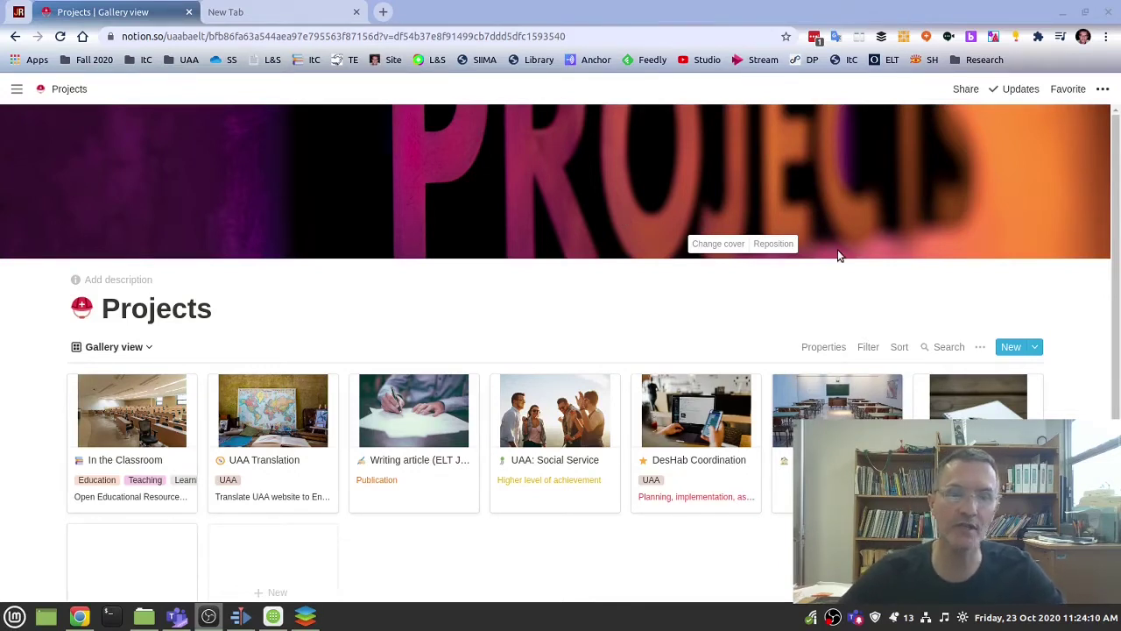
Look over the Projects gallery, and open the In the Classroom project to review its properties and Open Courseware section
scroll(627, 400, down, 3)
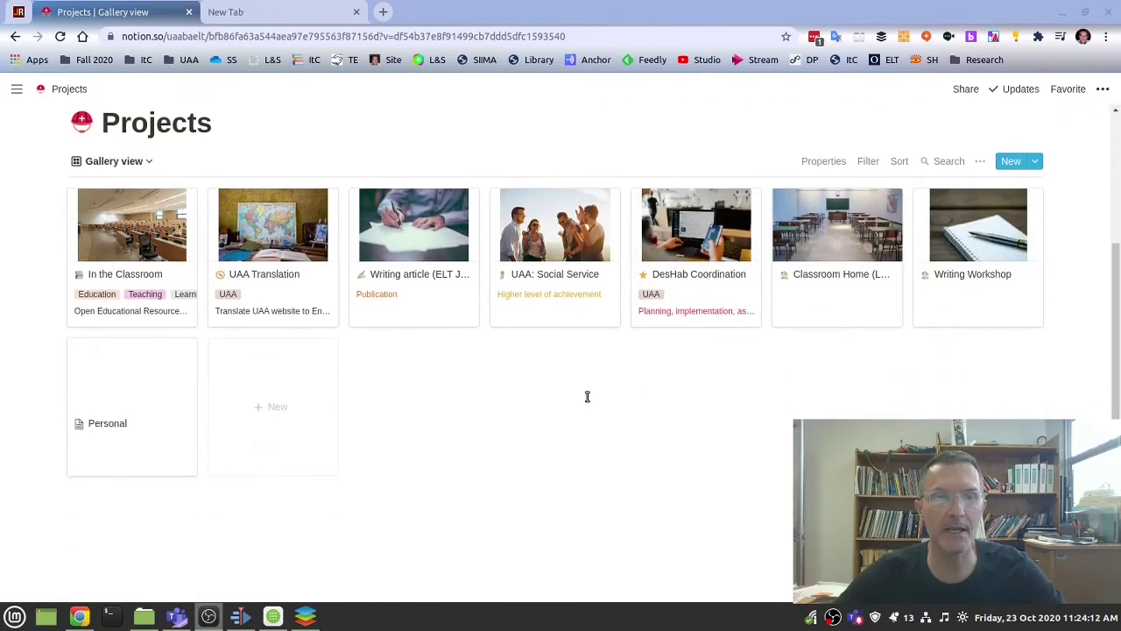
scroll(484, 410, up, 2)
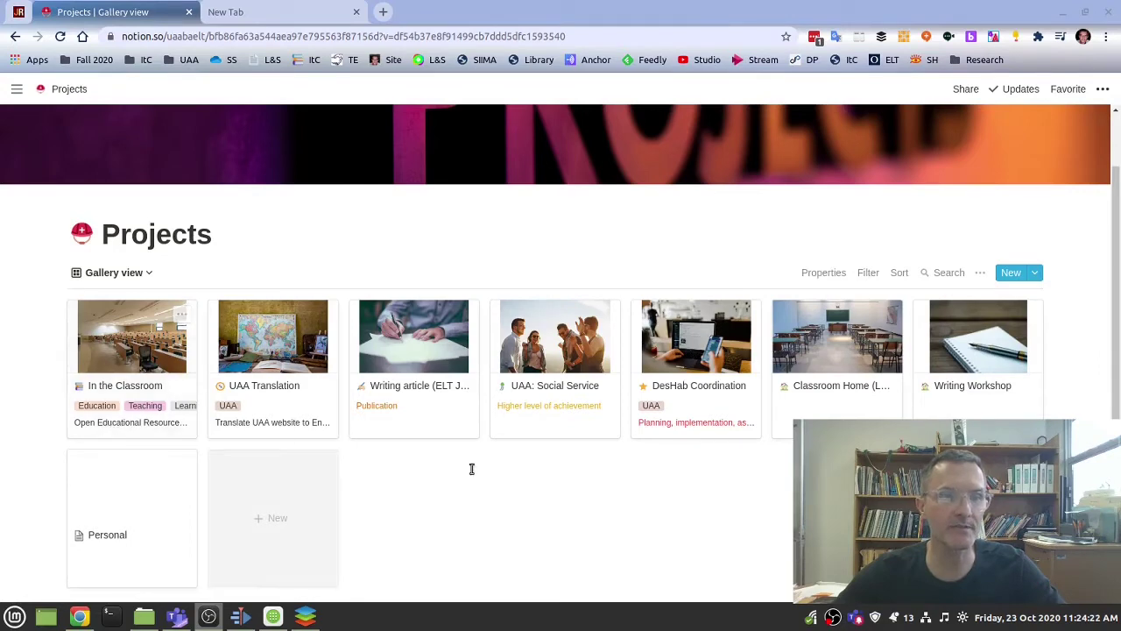
click(138, 346)
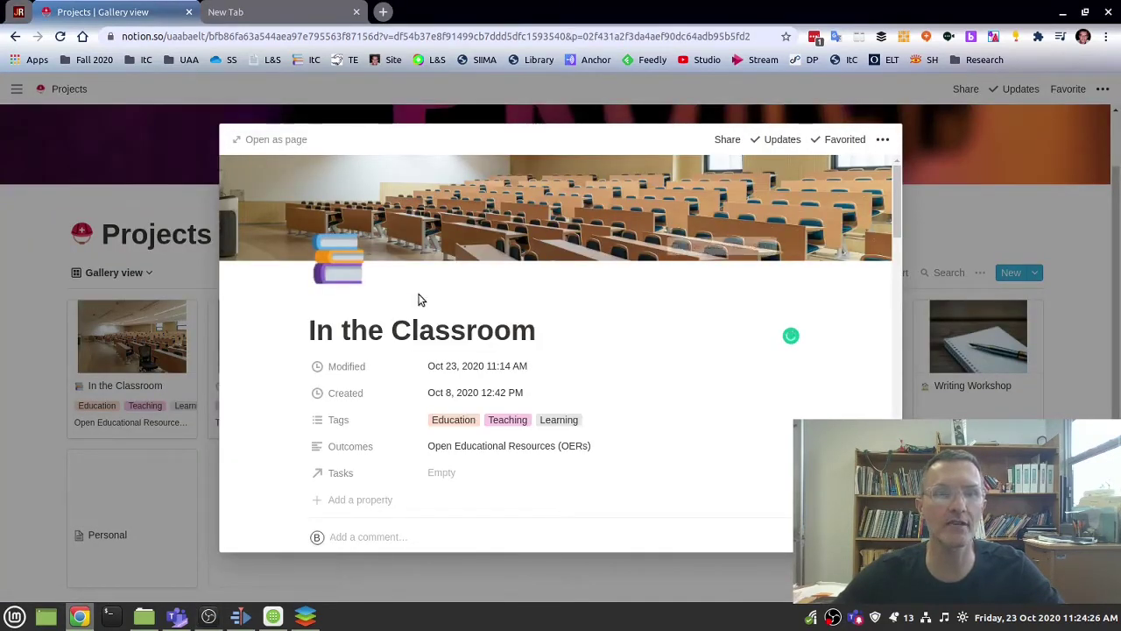
scroll(561, 346, down, 3)
scroll(455, 183, up, 1)
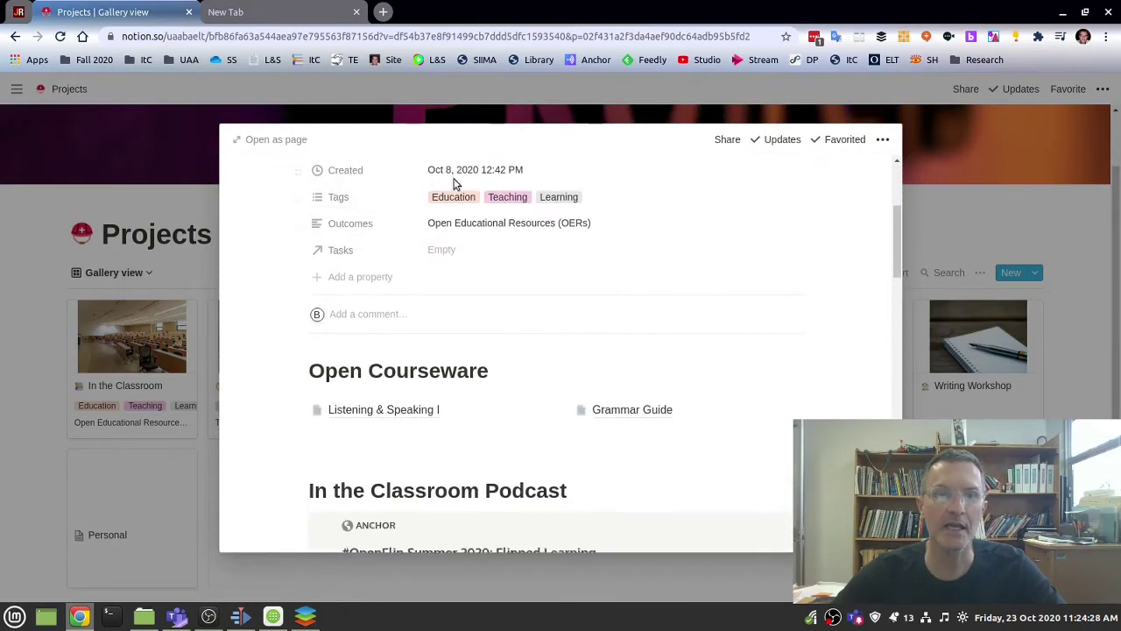
scroll(518, 373, down, 3)
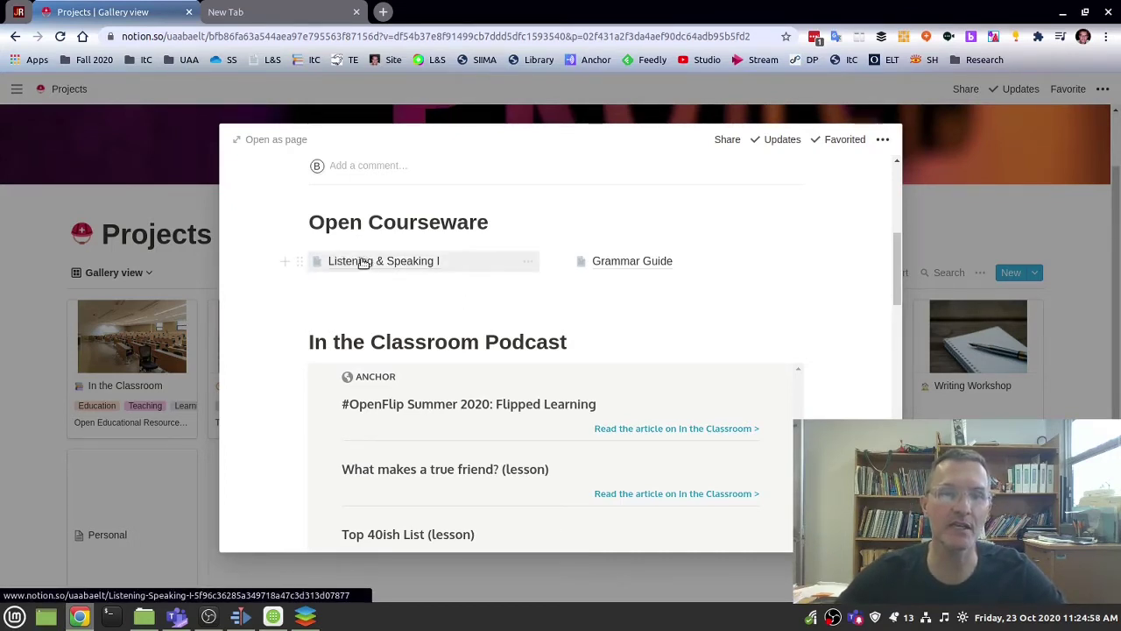
Open the Listening & Speaking I course page and review its links, course calendar and assignments
click(355, 263)
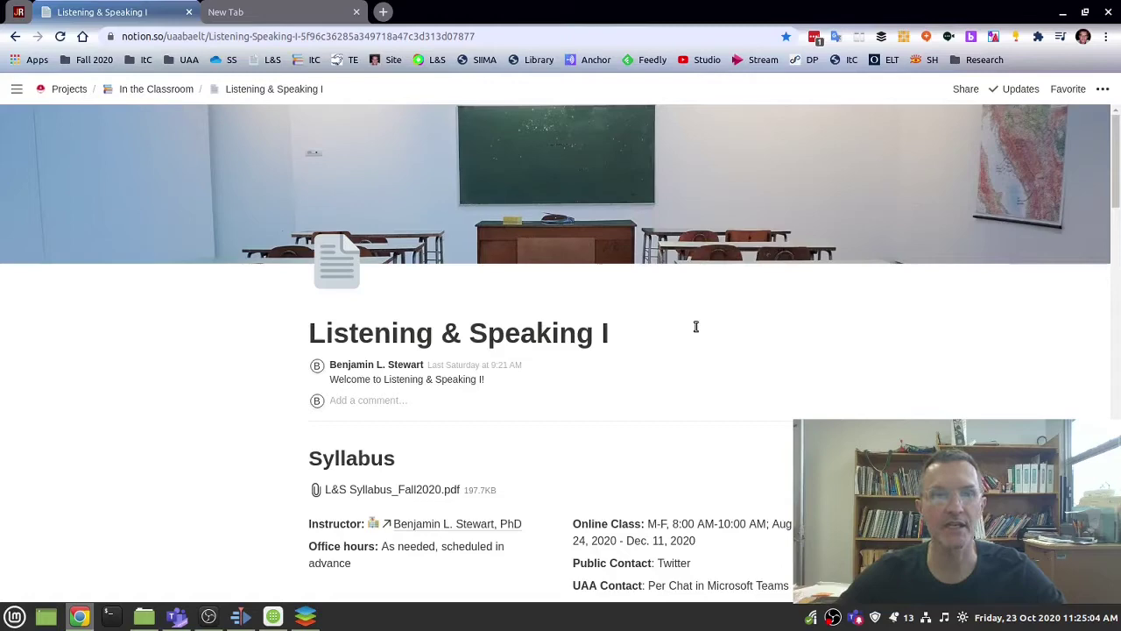
scroll(683, 341, down, 10)
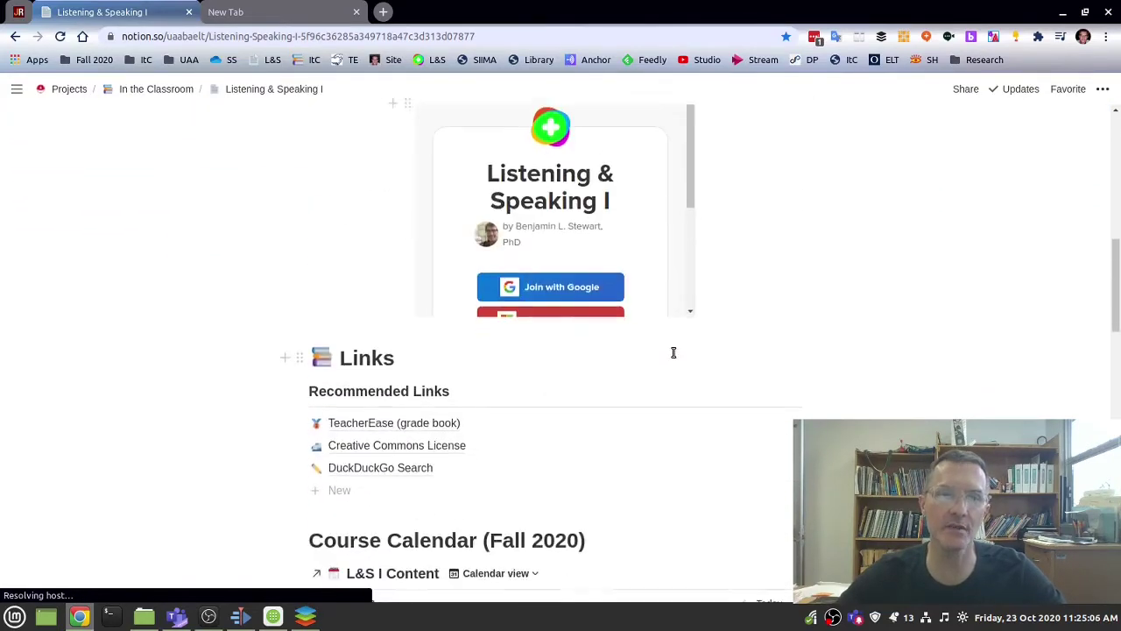
scroll(673, 352, down, 6)
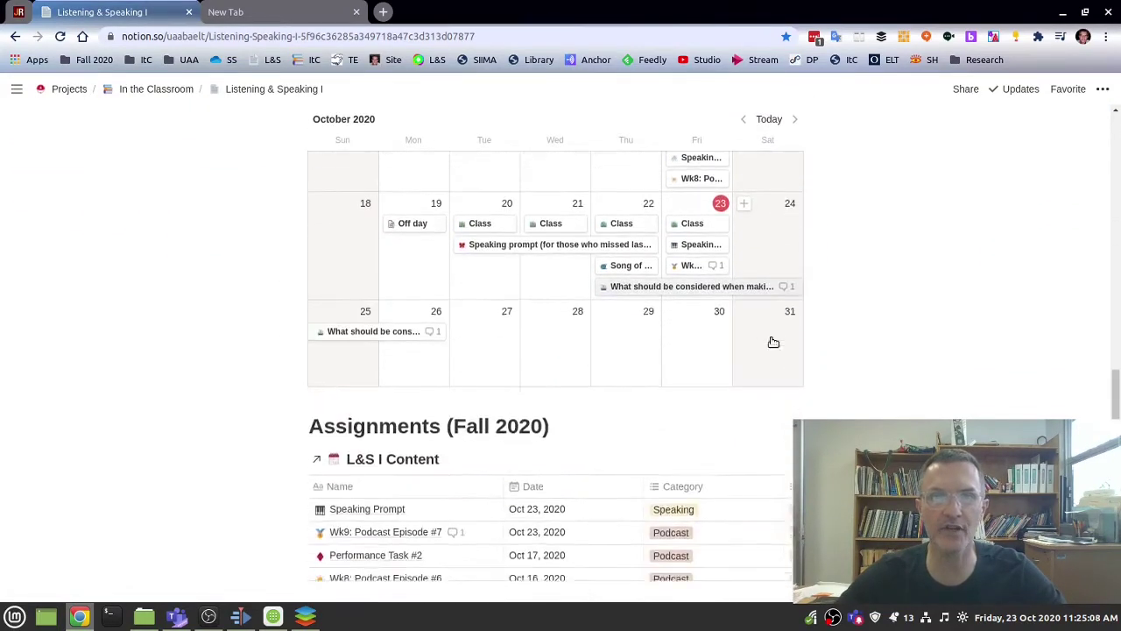
scroll(771, 340, up, 5)
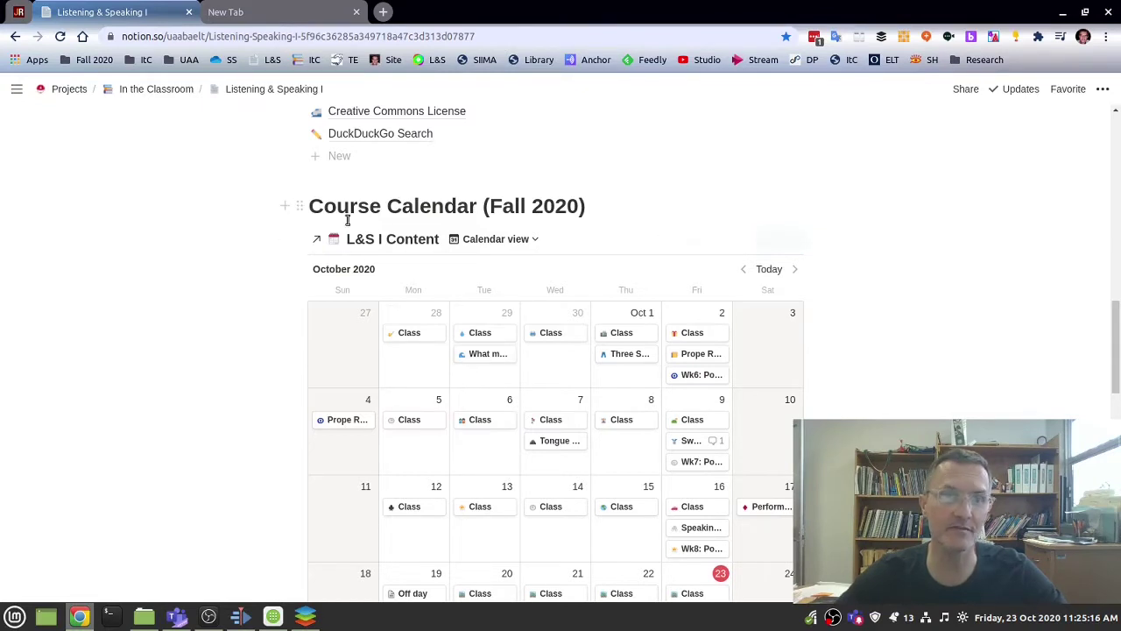
Open the L&S I Content database from the course calendar and look through its October and November entries
scroll(616, 420, up, 1)
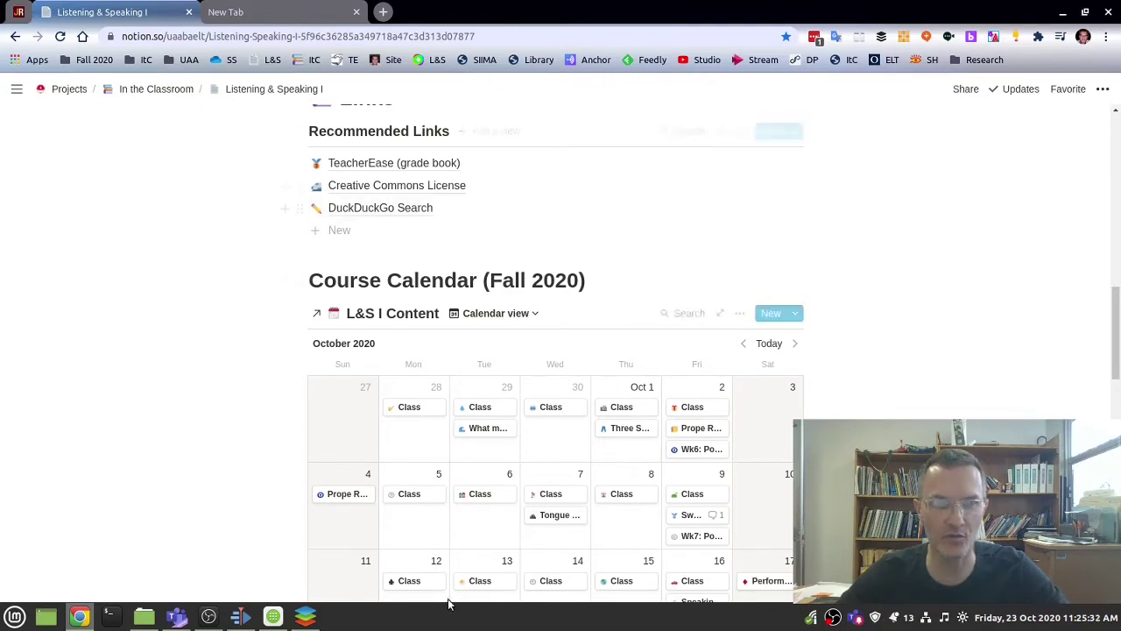
click(394, 317)
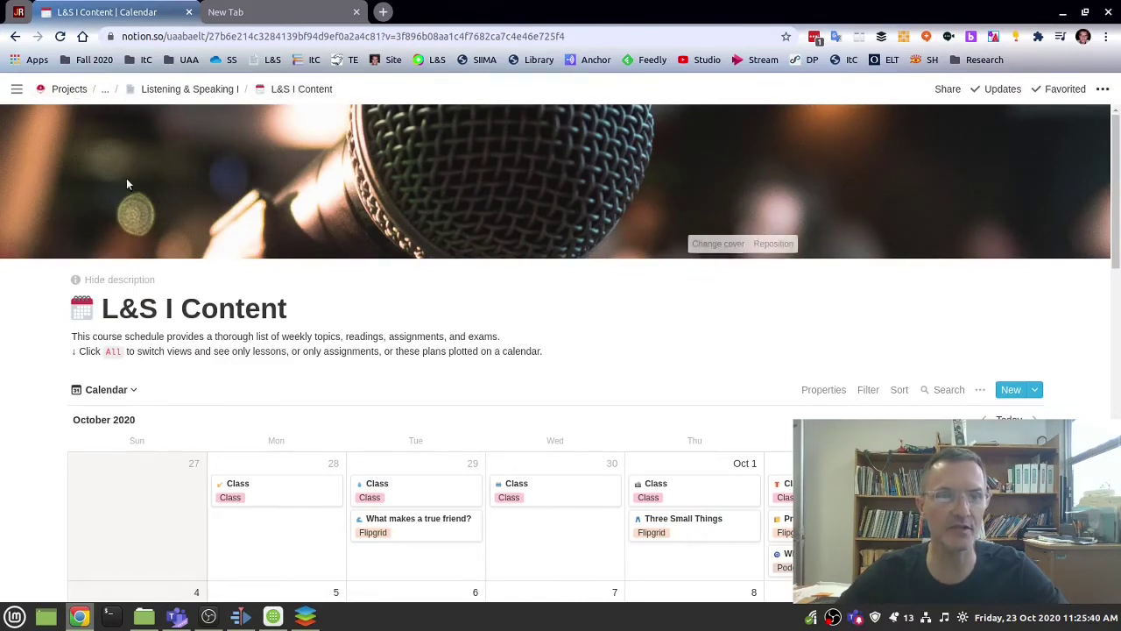
scroll(333, 359, down, 7)
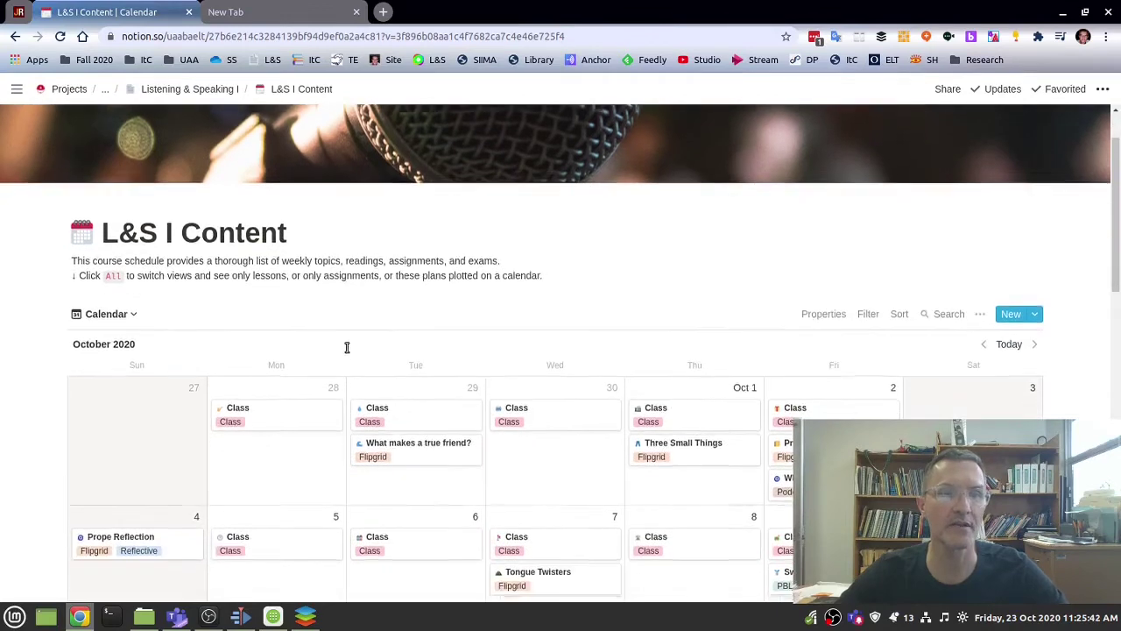
scroll(389, 341, down, 3)
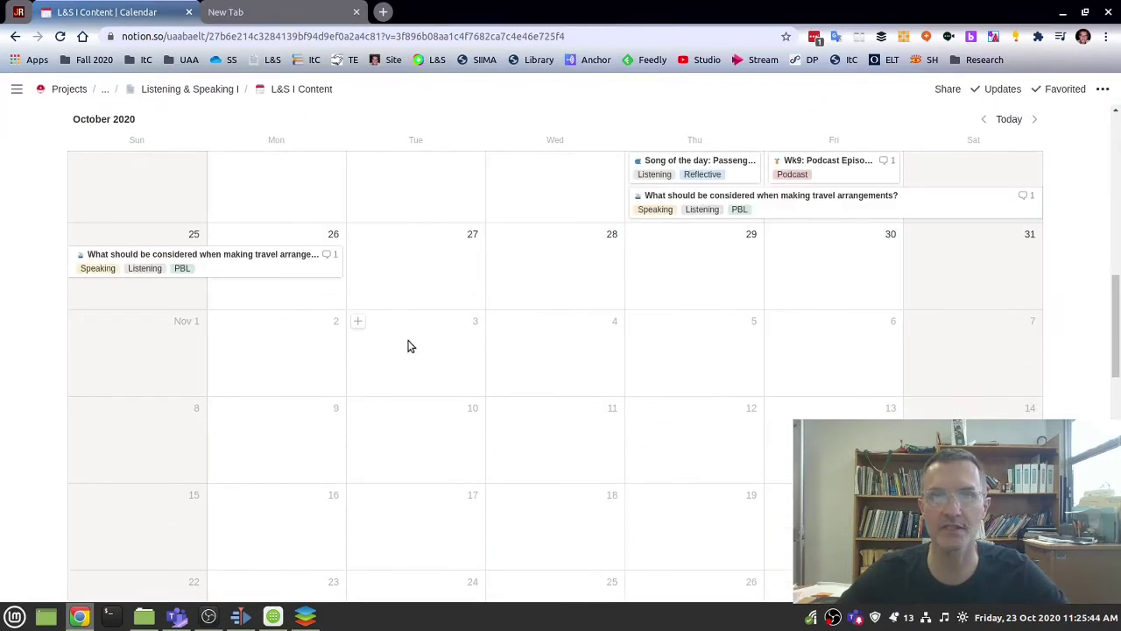
scroll(407, 346, down, 10)
scroll(306, 228, up, 10)
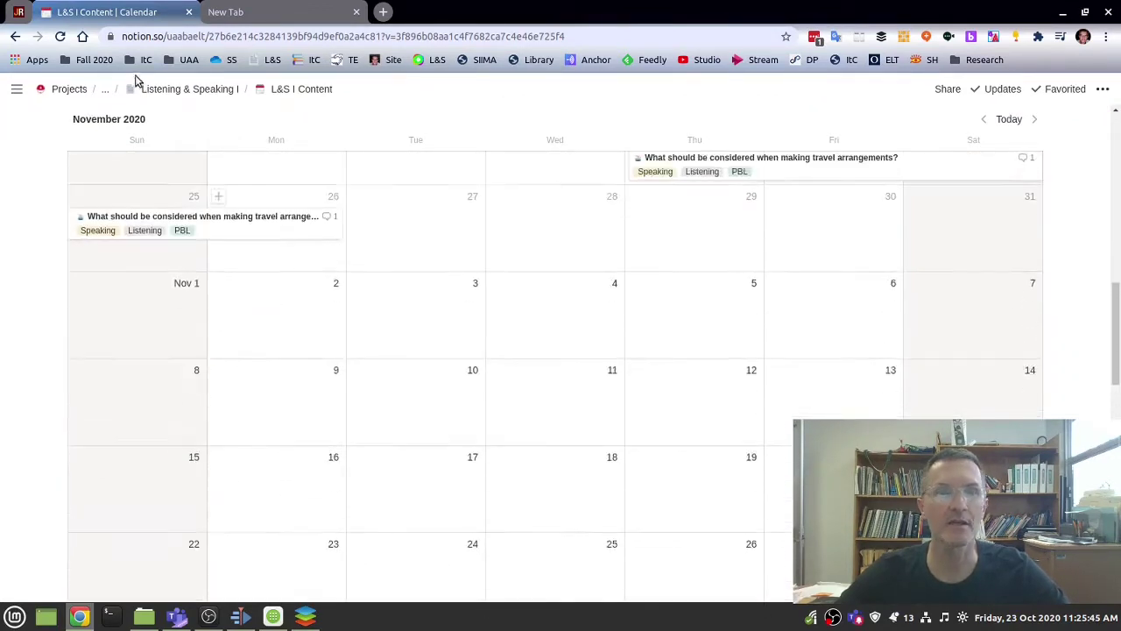
Return to the Listening & Speaking I page and examine its embedded Course Calendar (Fall 2020)
click(185, 91)
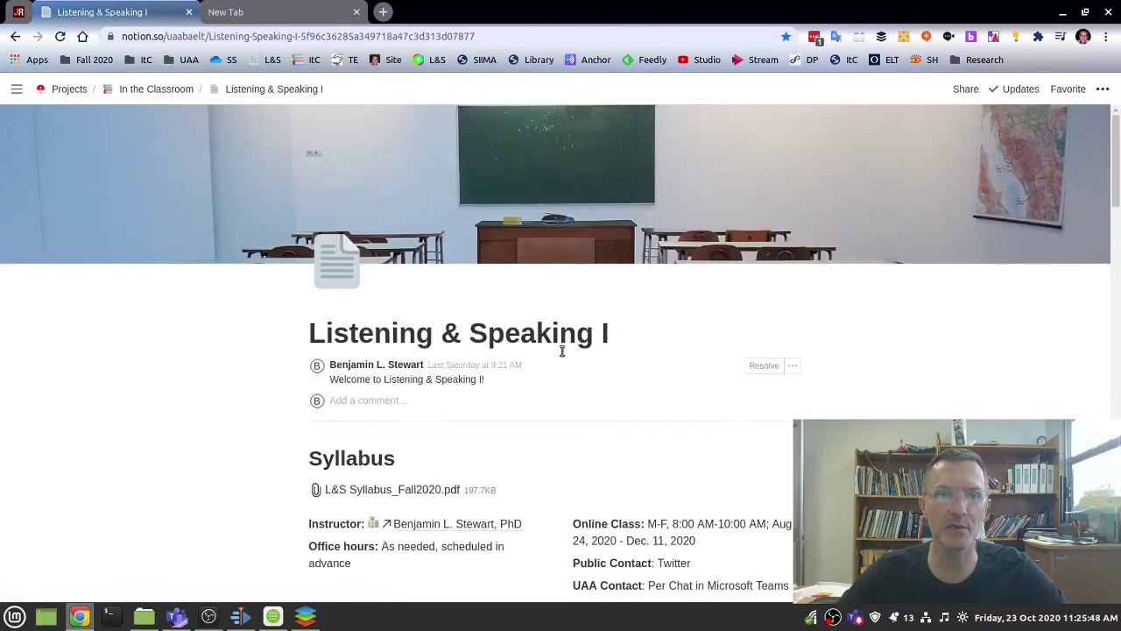
scroll(562, 355, down, 10)
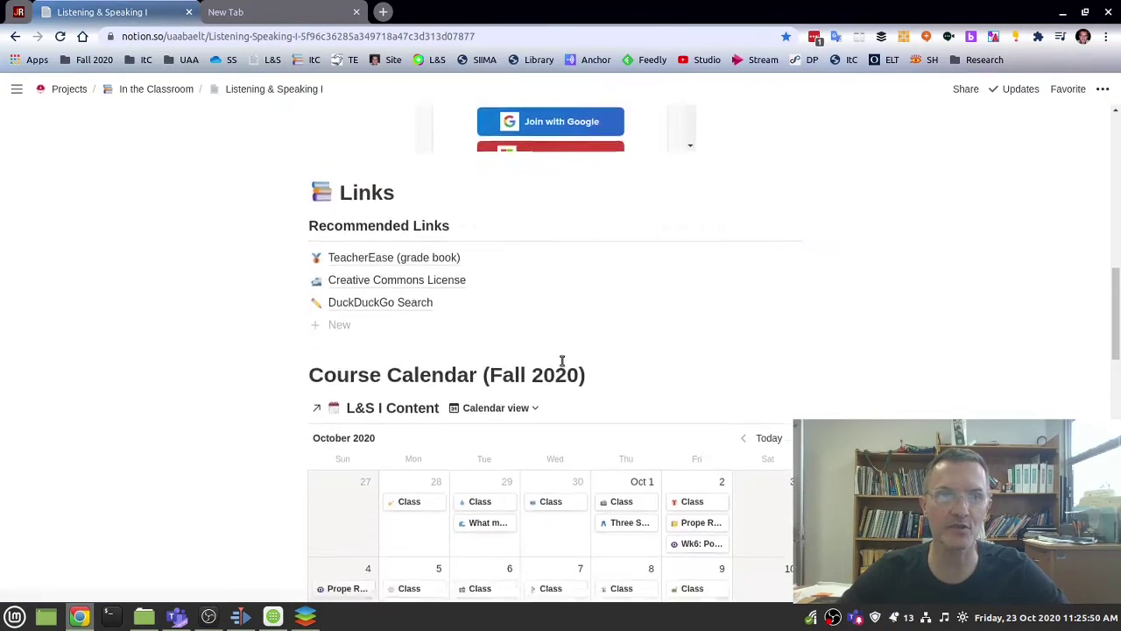
scroll(562, 361, down, 2)
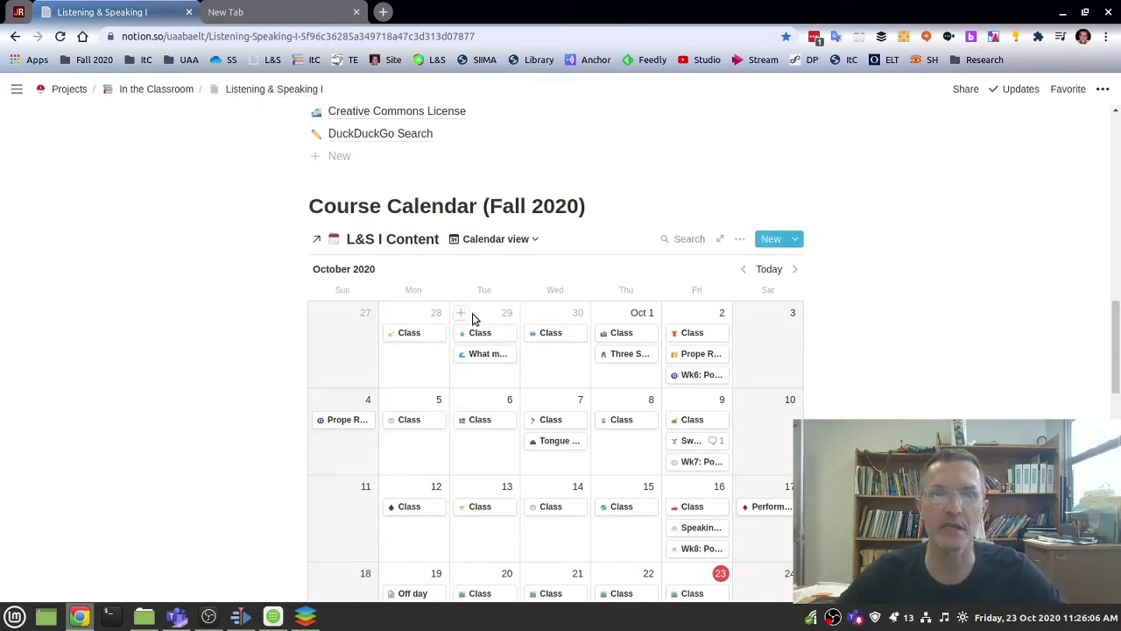
scroll(930, 321, down, 3)
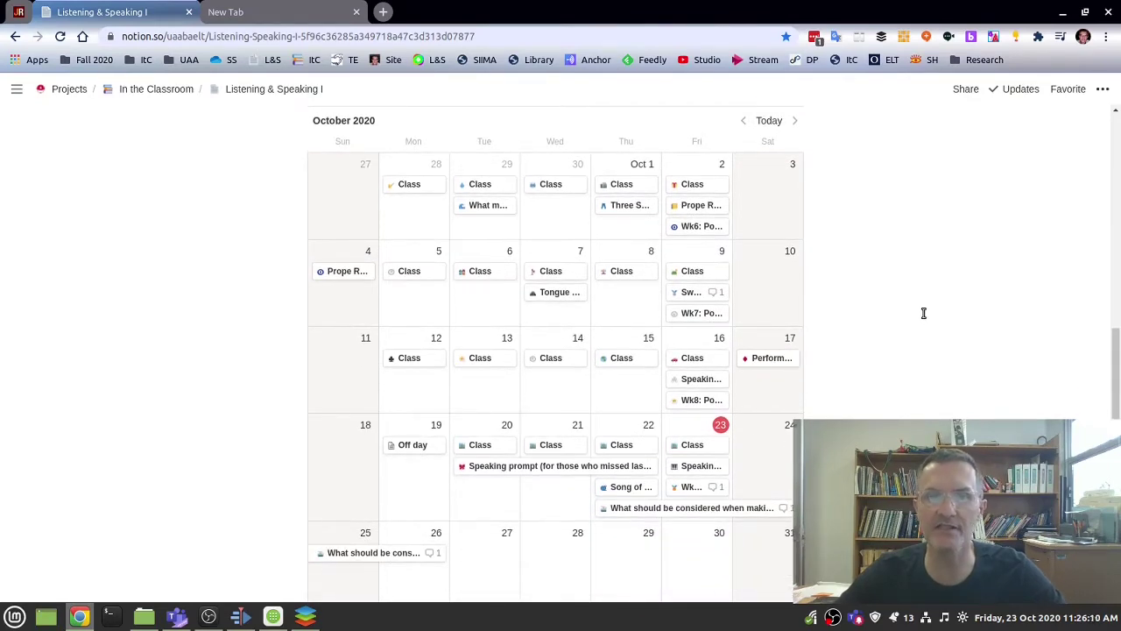
Check the existing views and the view types that can be added to the embedded L&S I Content calendar, without creating one
scroll(923, 312, up, 2)
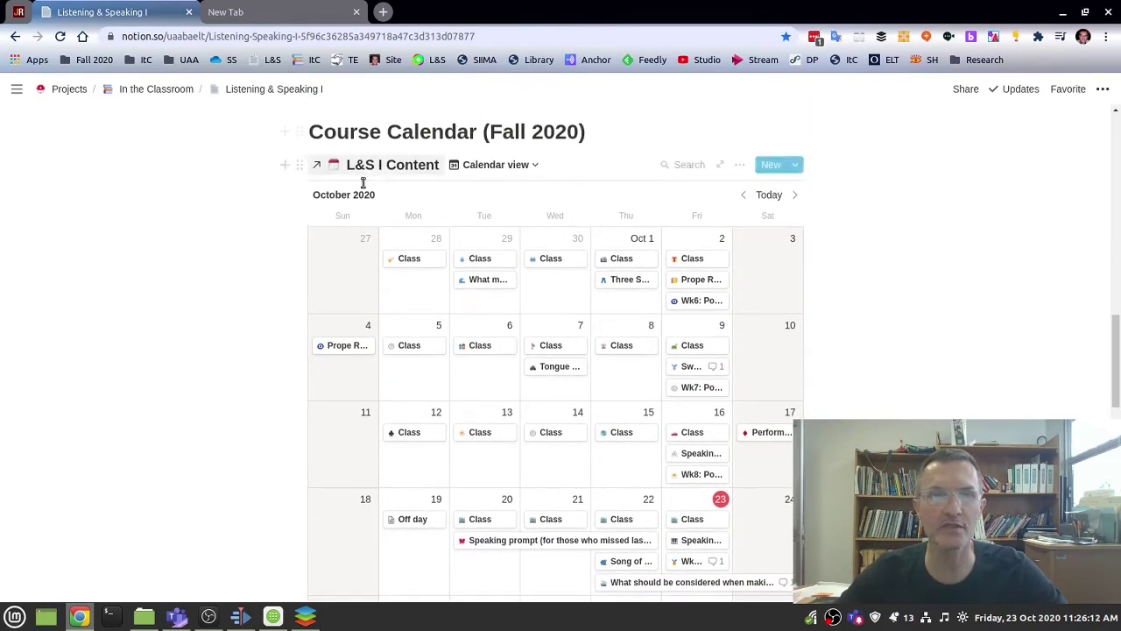
click(537, 167)
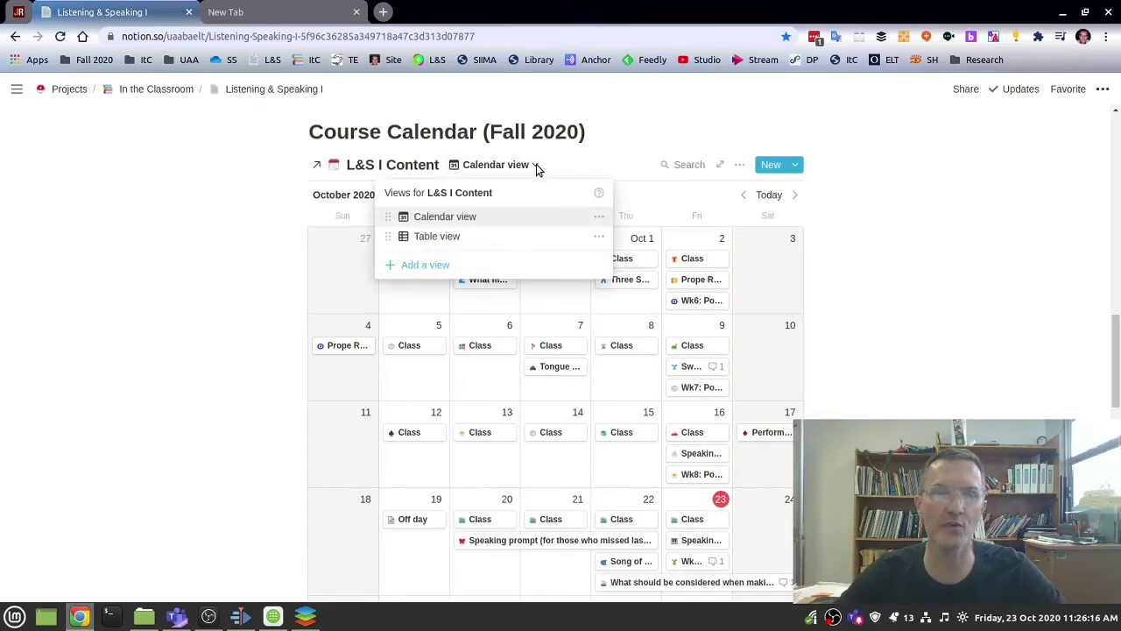
click(424, 266)
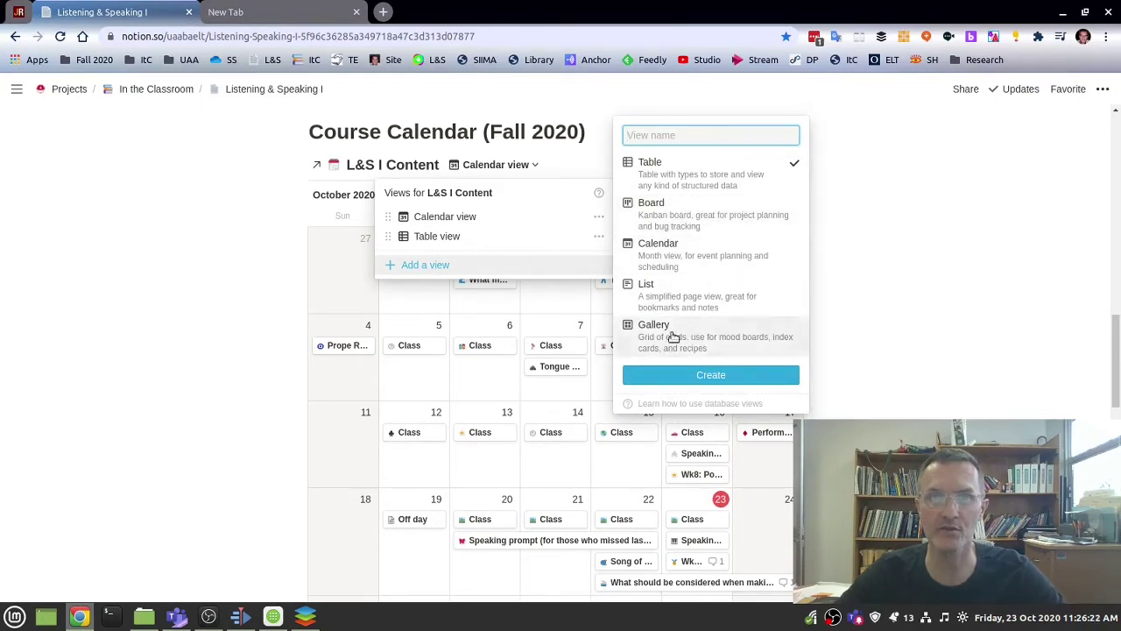
click(241, 260)
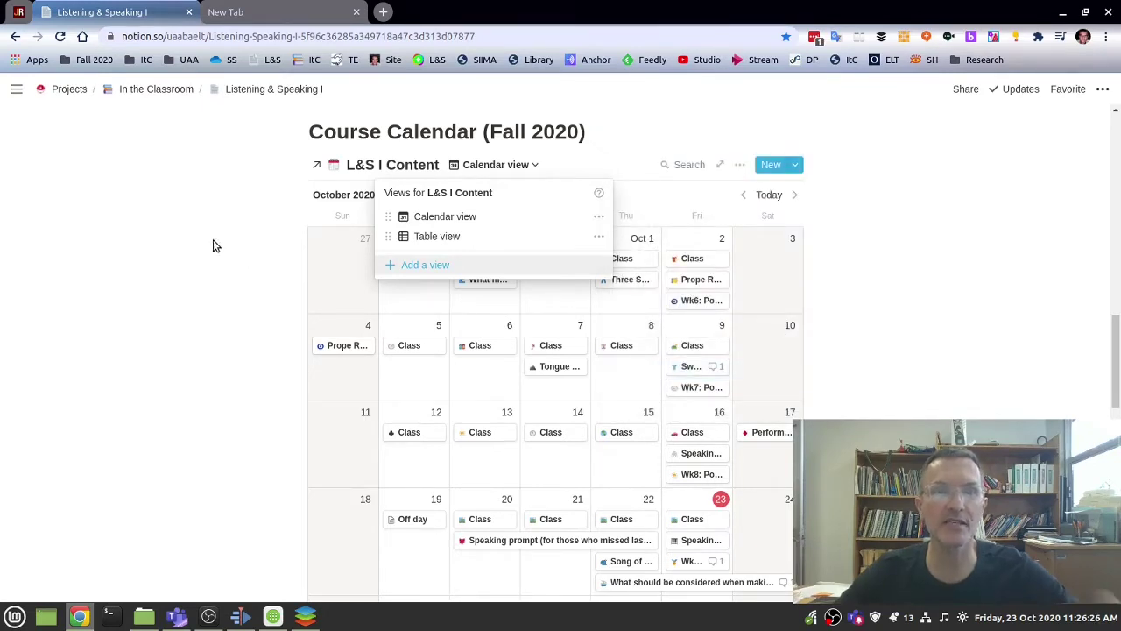
click(222, 239)
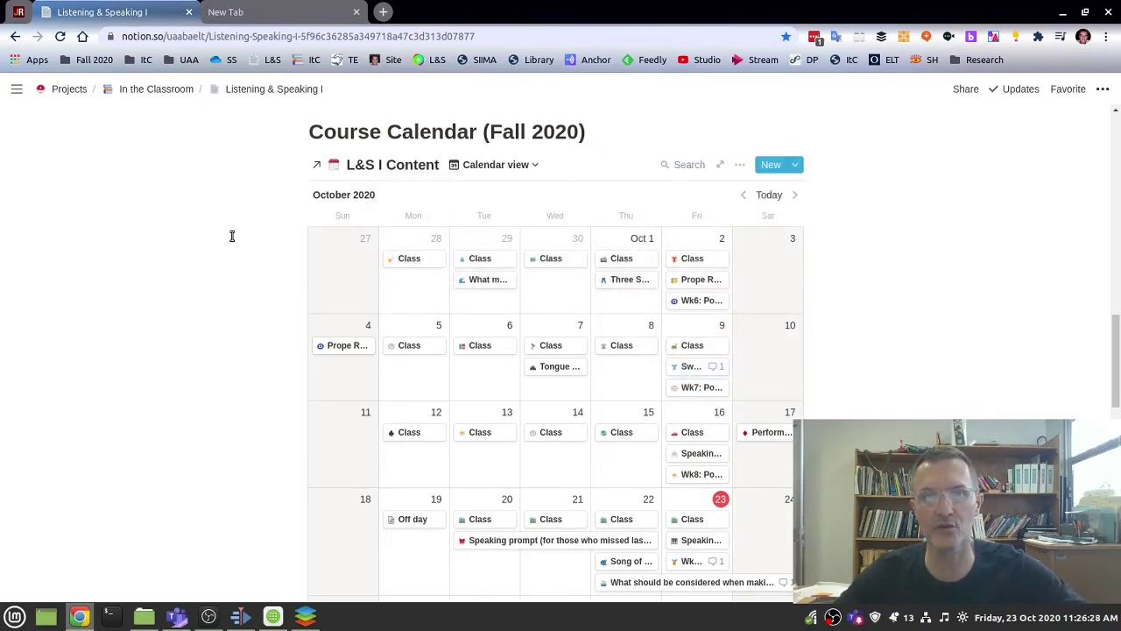
Open L&S I Content as a full page again and examine how the October calendar entries are categorised
click(403, 164)
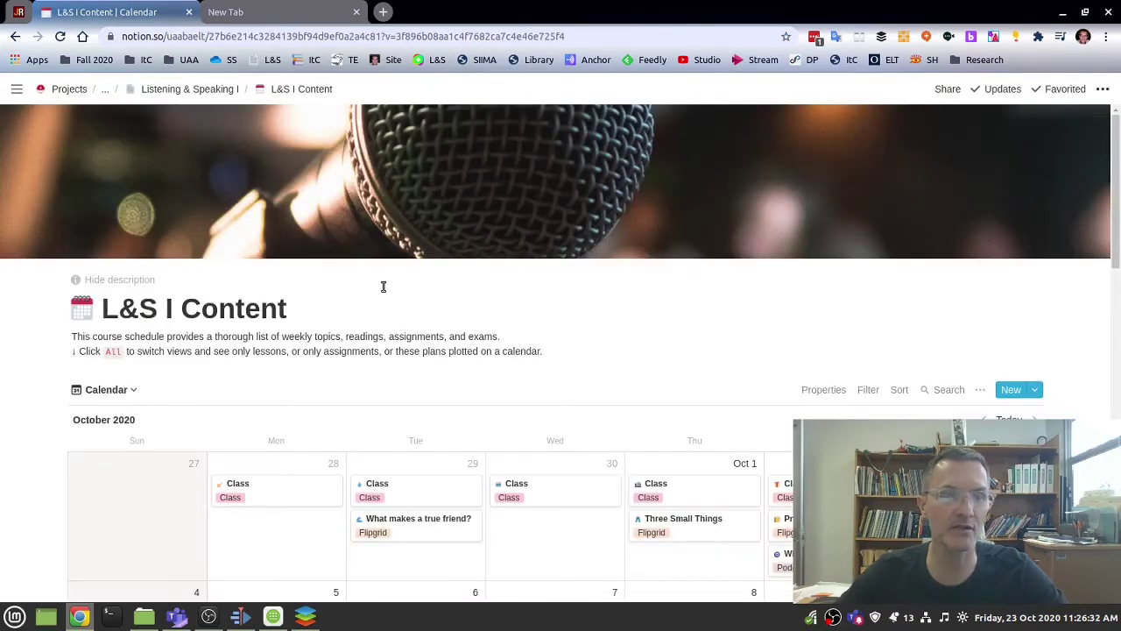
scroll(473, 311, down, 3)
scroll(464, 311, down, 2)
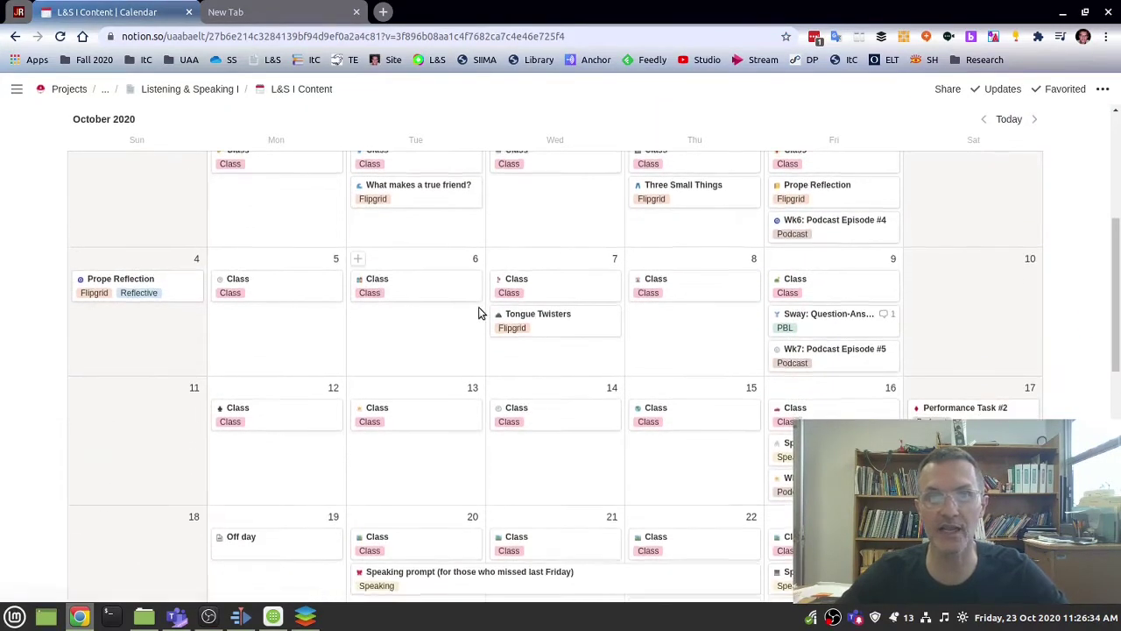
scroll(464, 298, up, 4)
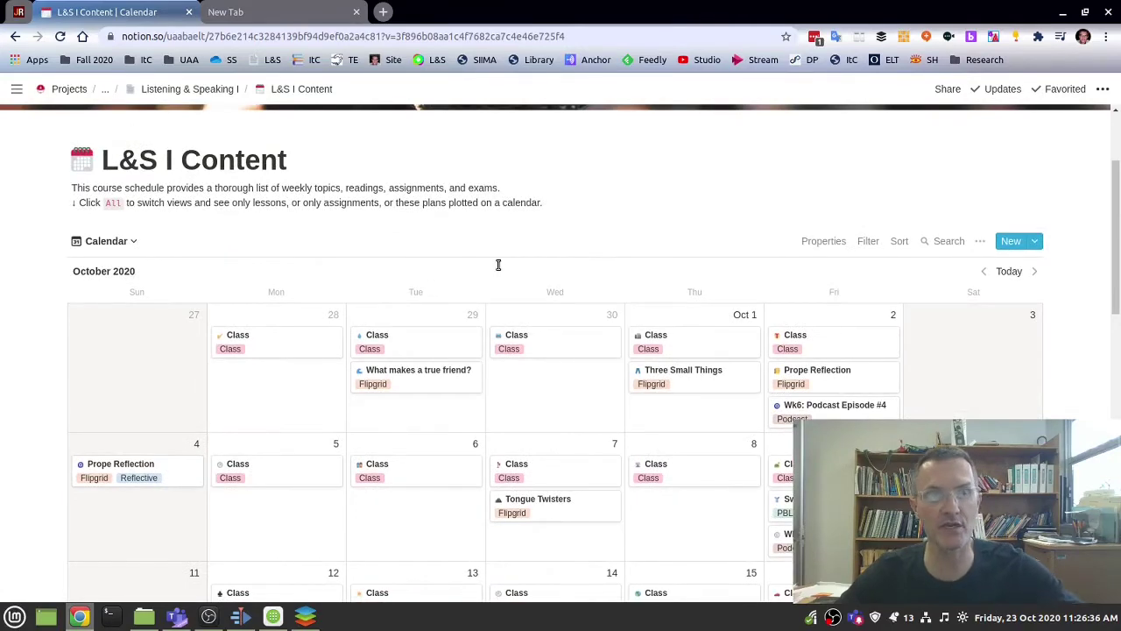
scroll(504, 280, down, 3)
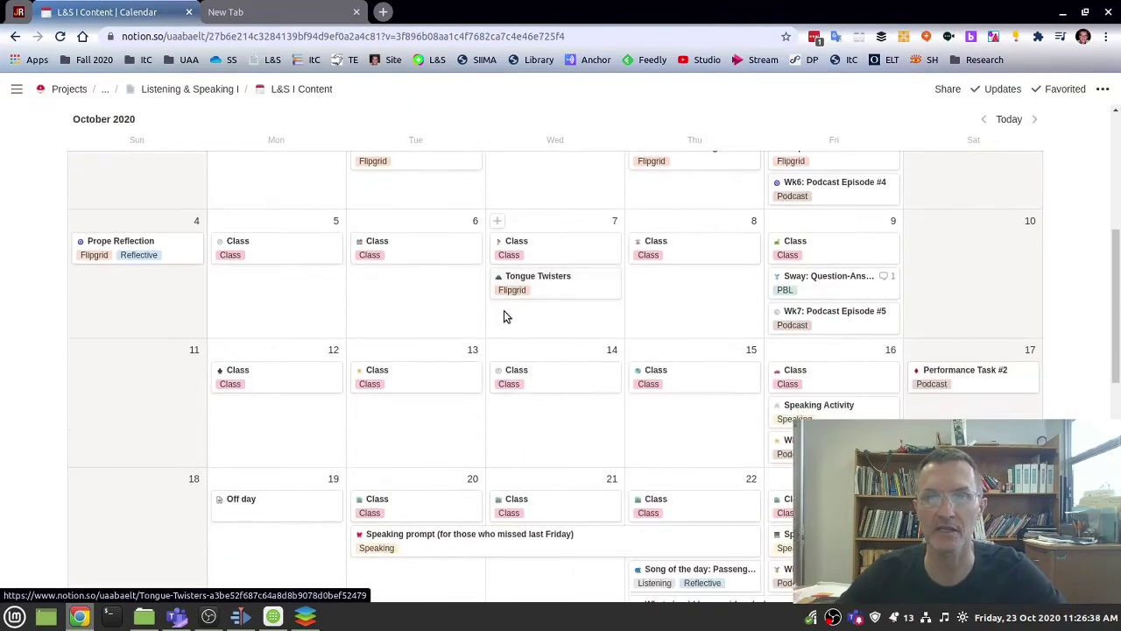
scroll(505, 315, down, 2)
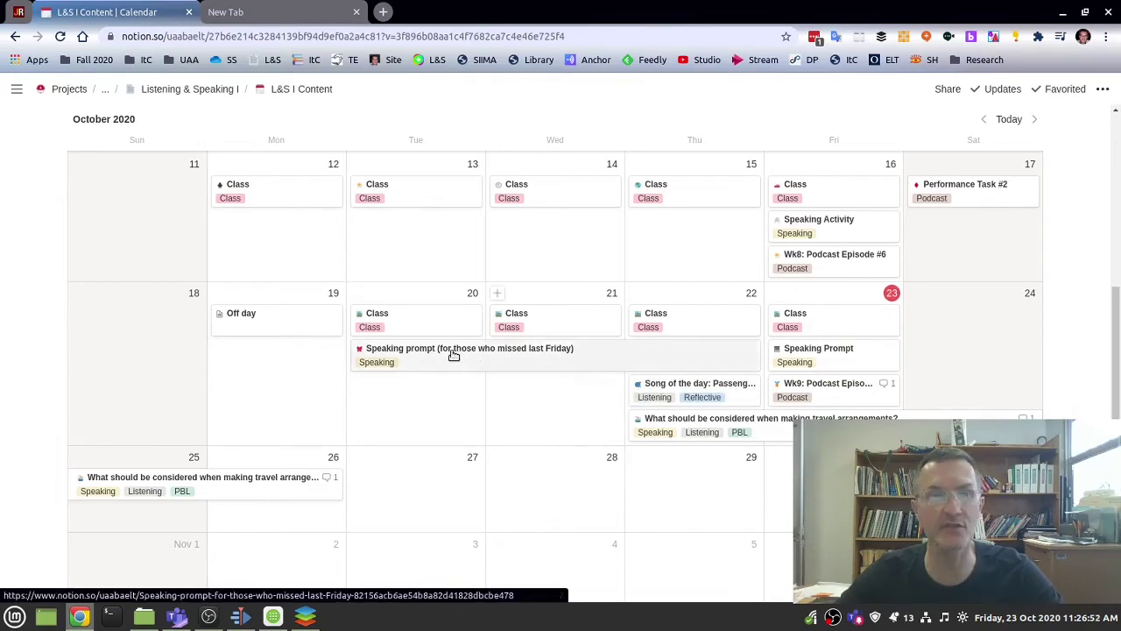
Go back to the Listening & Speaking I page and find the week of October 18 in its course calendar
scroll(453, 355, up, 7)
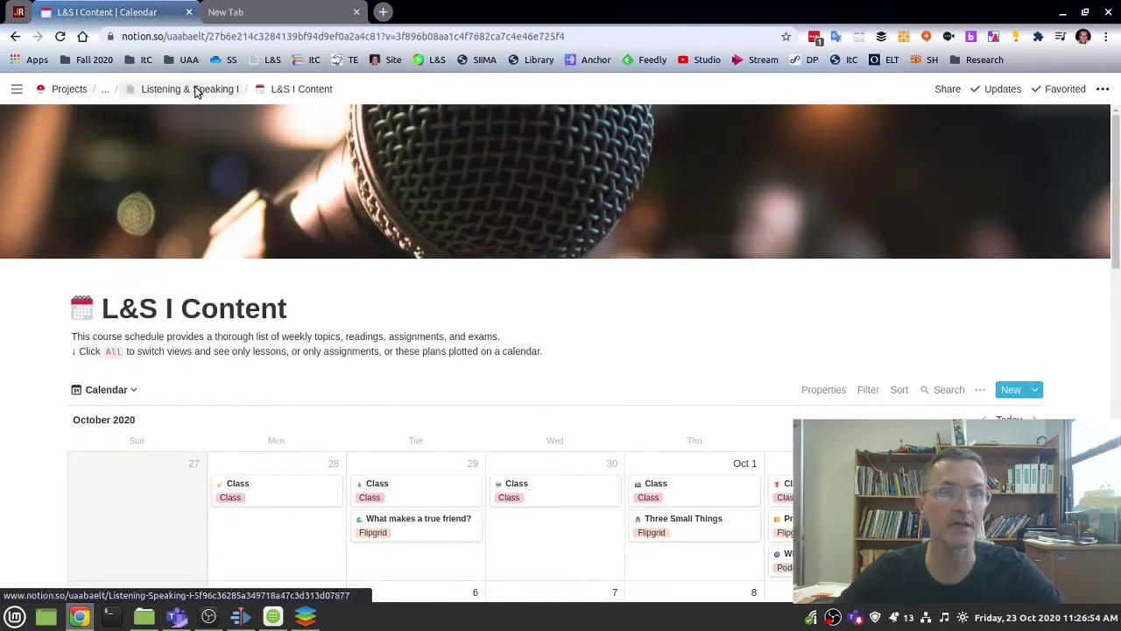
click(193, 90)
scroll(542, 412, down, 10)
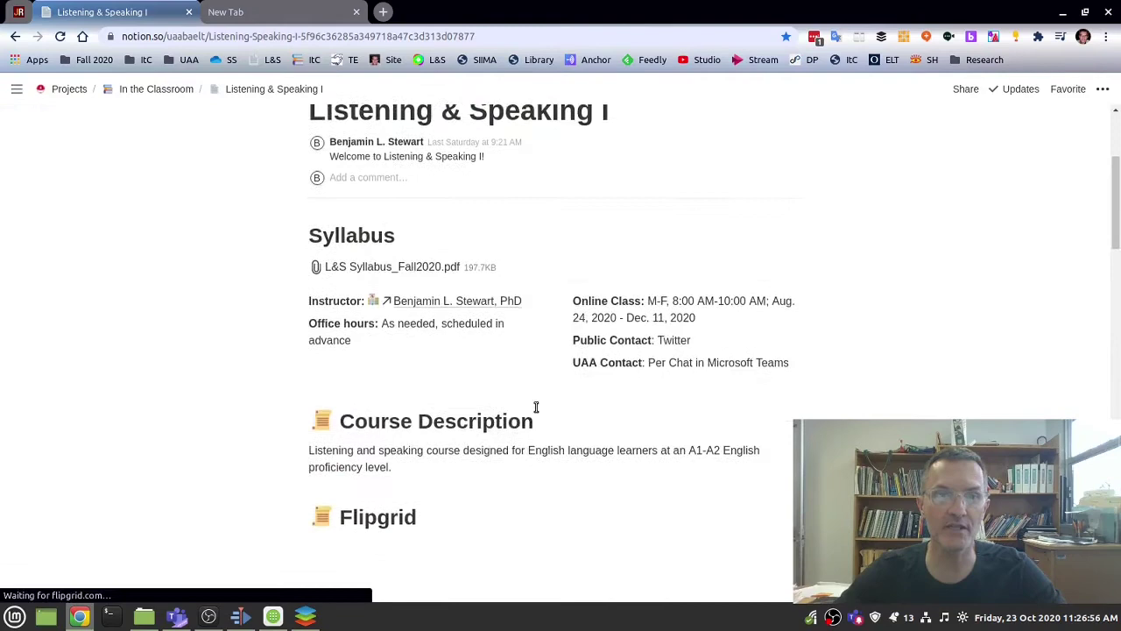
scroll(543, 402, down, 3)
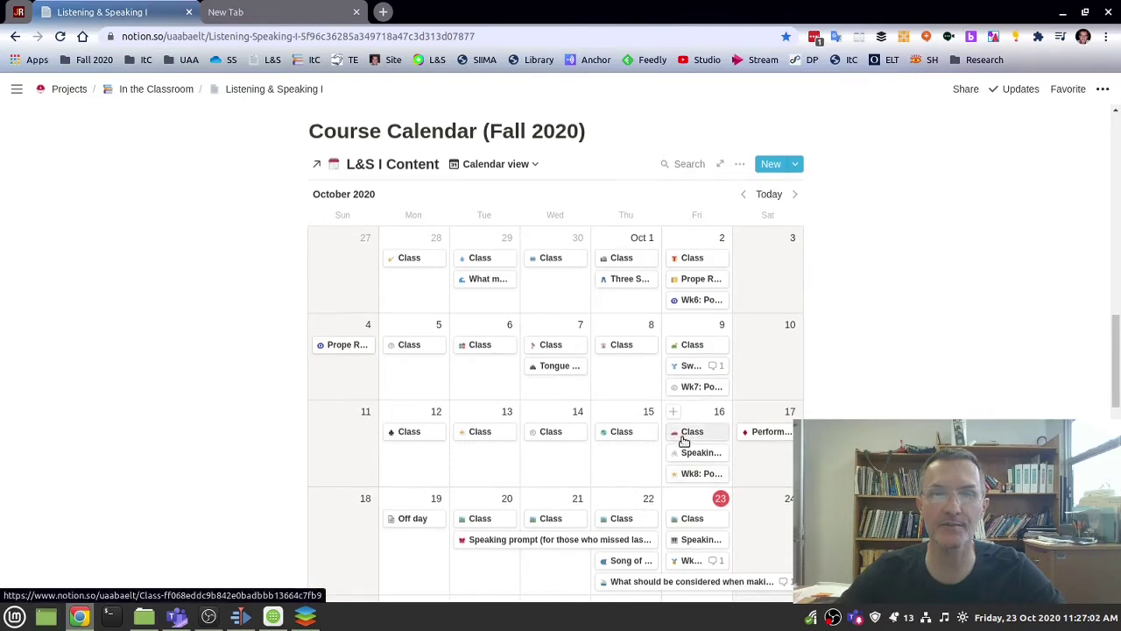
scroll(681, 442, down, 2)
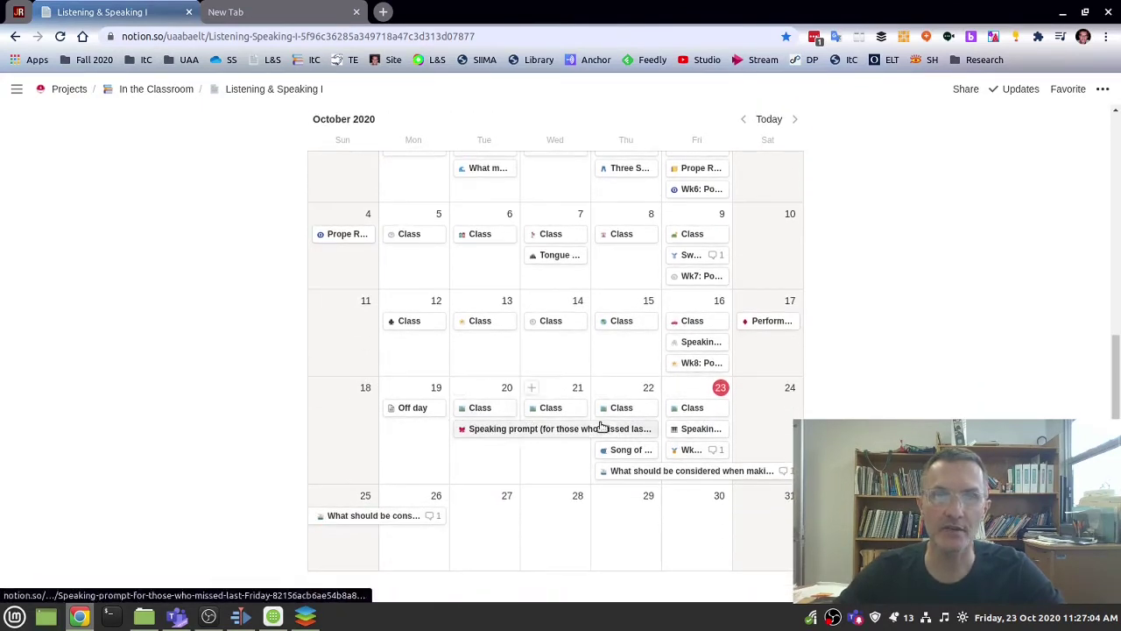
Open the October 21 Class entry and review its properties, embedded class video and linked content list
click(553, 408)
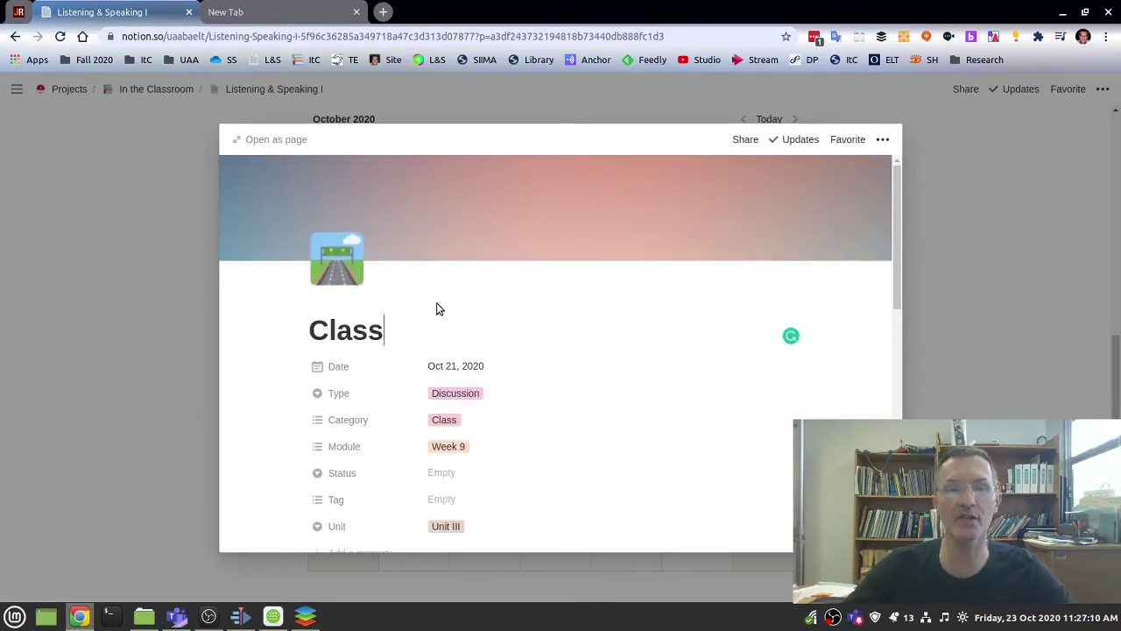
scroll(508, 326, down, 3)
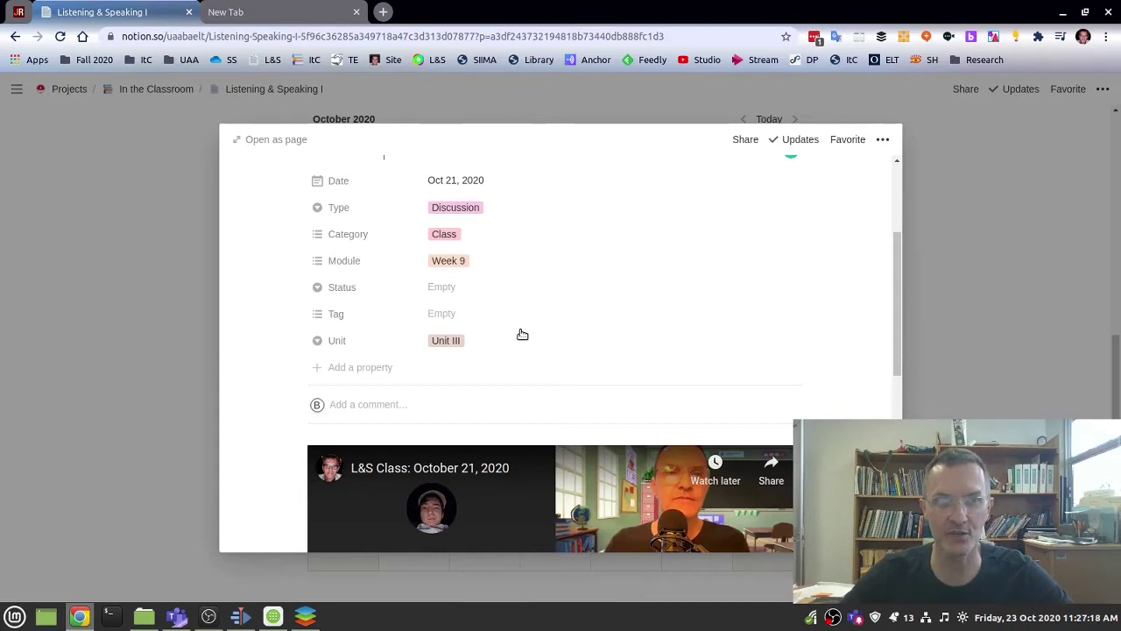
scroll(516, 333, down, 2)
scroll(504, 331, down, 2)
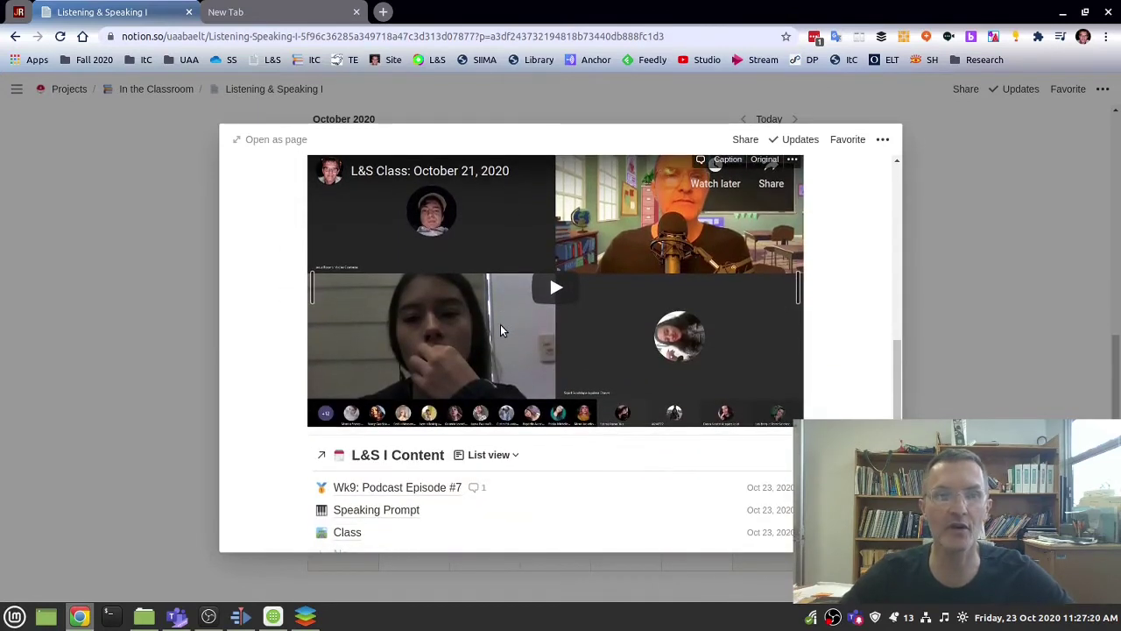
Look over the October 21 Class entry's video and properties once more and close the entry
scroll(504, 331, up, 1)
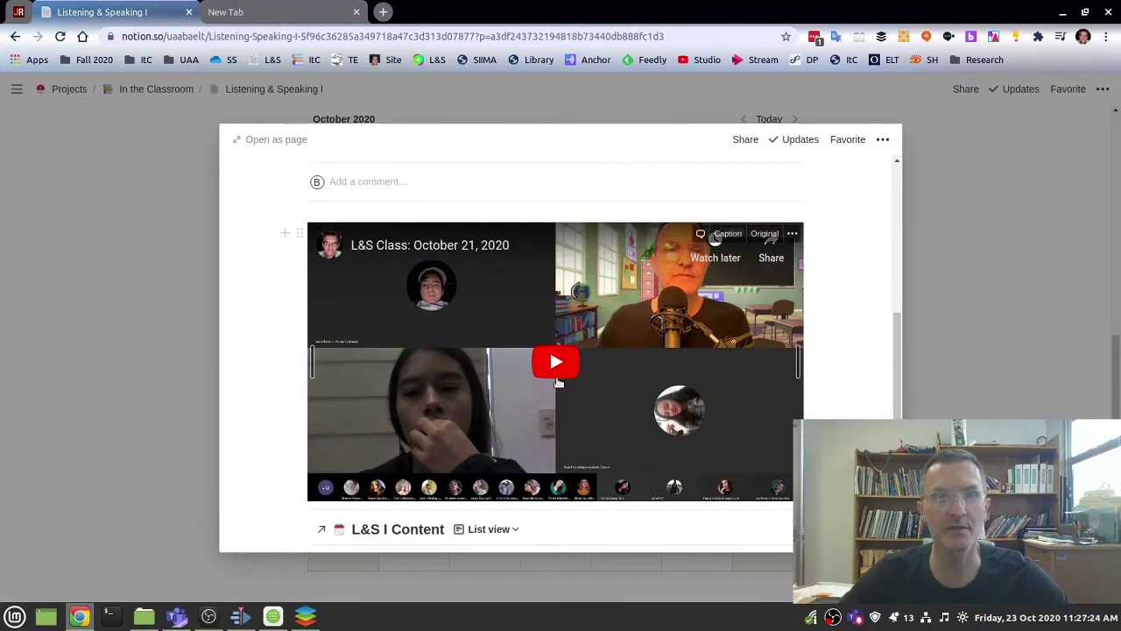
scroll(418, 295, up, 5)
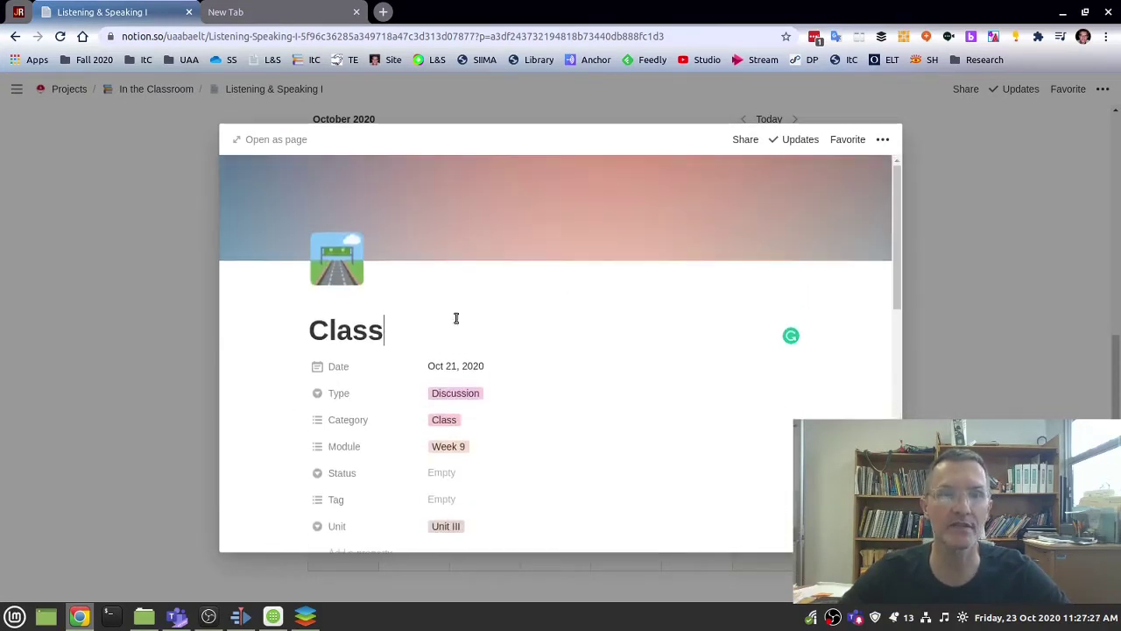
click(116, 336)
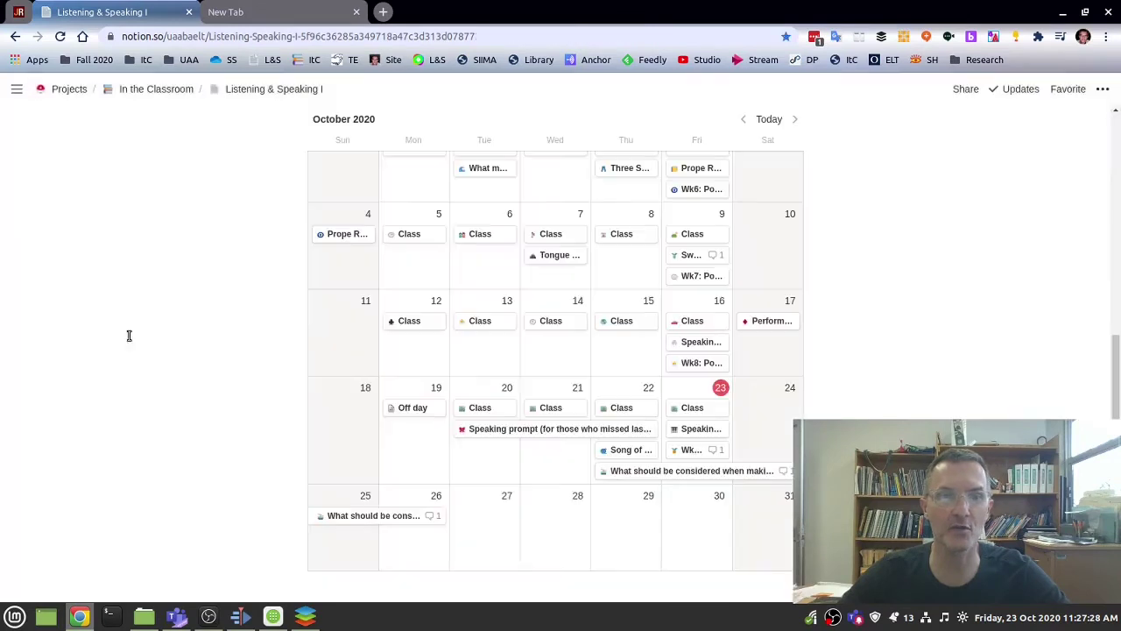
Open the October 22 Class entry, review its properties and embedded video, and close it
click(628, 411)
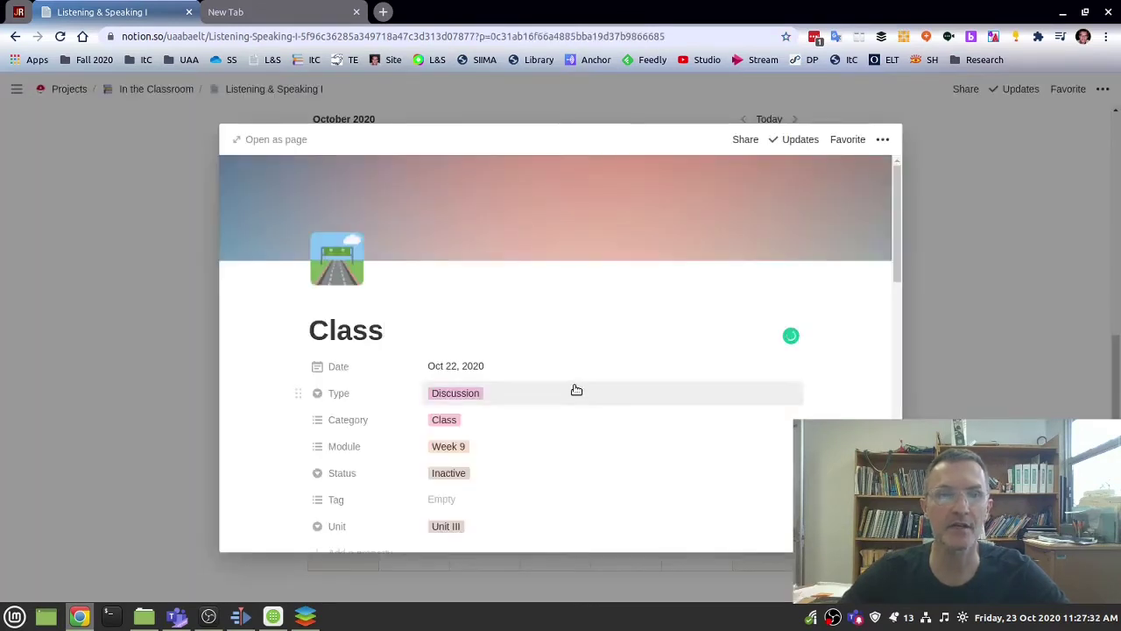
scroll(567, 388, down, 5)
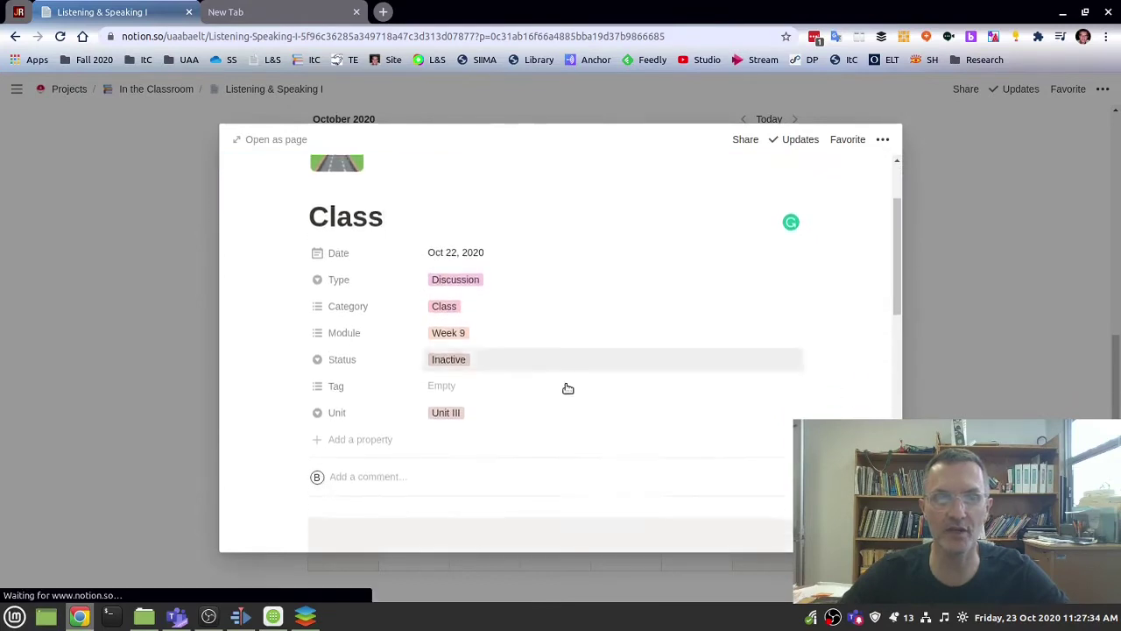
scroll(523, 370, down, 3)
scroll(415, 368, up, 2)
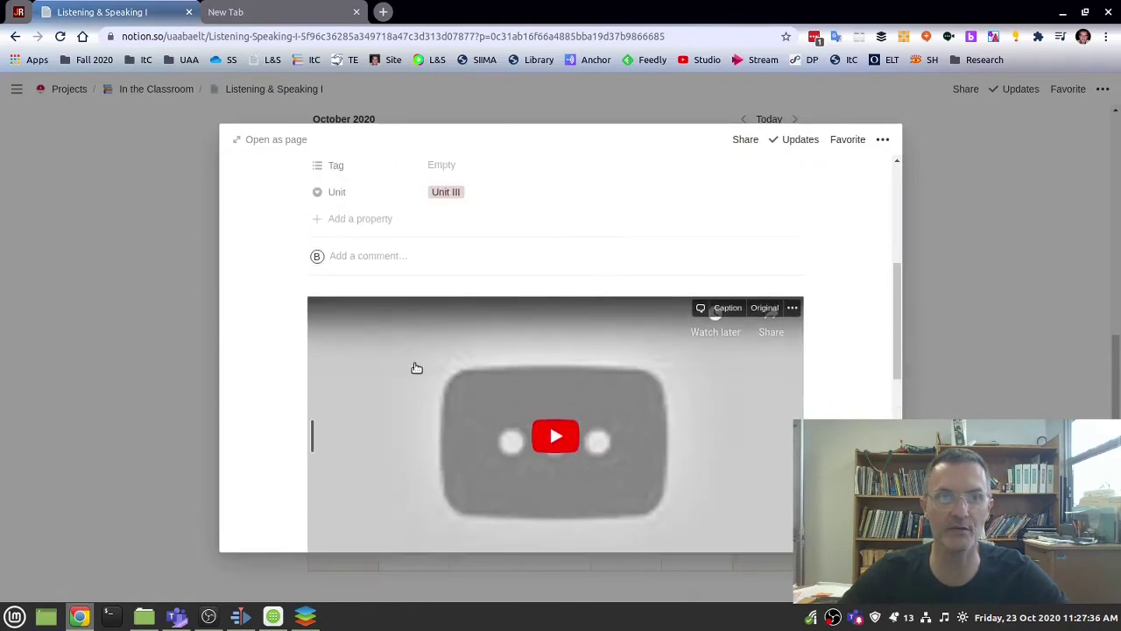
scroll(359, 344, down, 2)
click(151, 303)
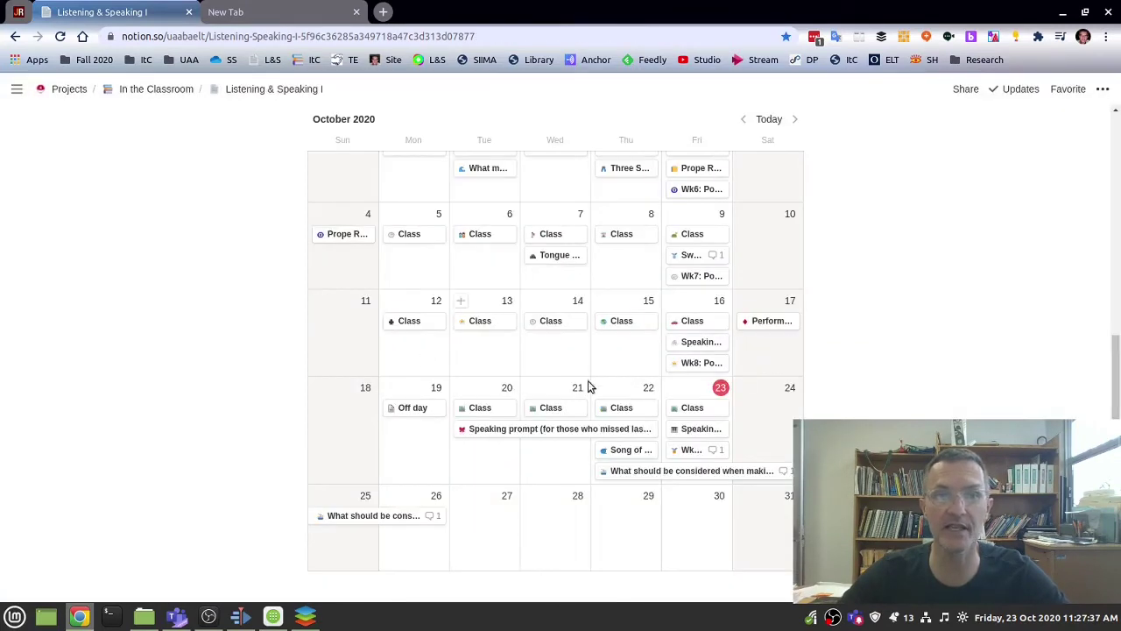
Open the October 23 Class entry, review its properties, linked L&S I Content list and Team divisions section, and close it
click(694, 408)
scroll(633, 388, down, 4)
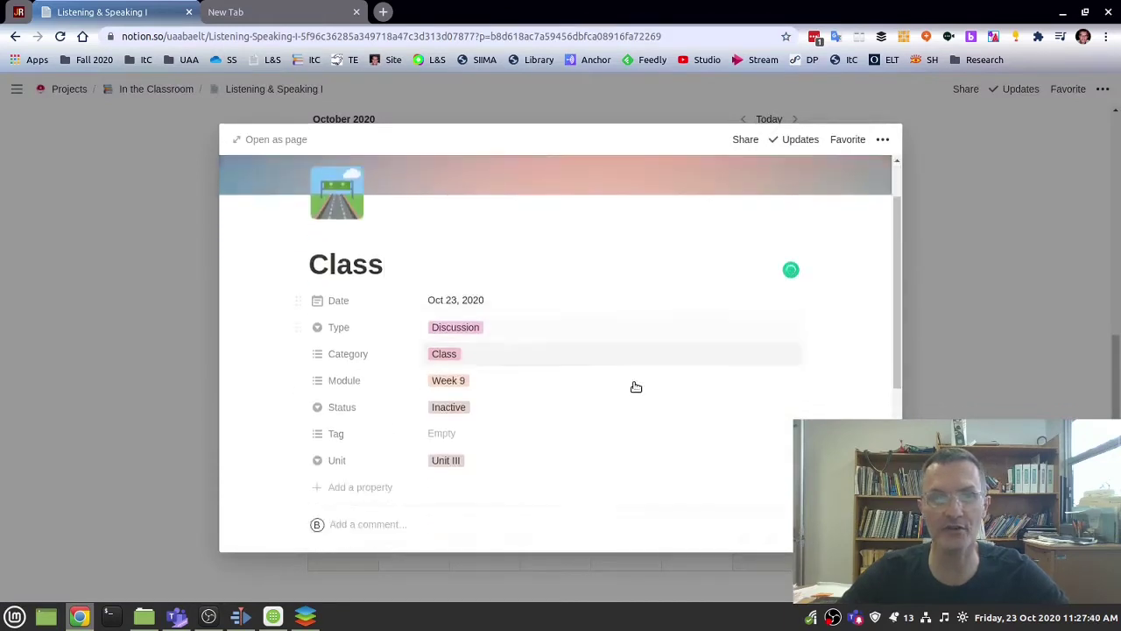
scroll(636, 384, down, 2)
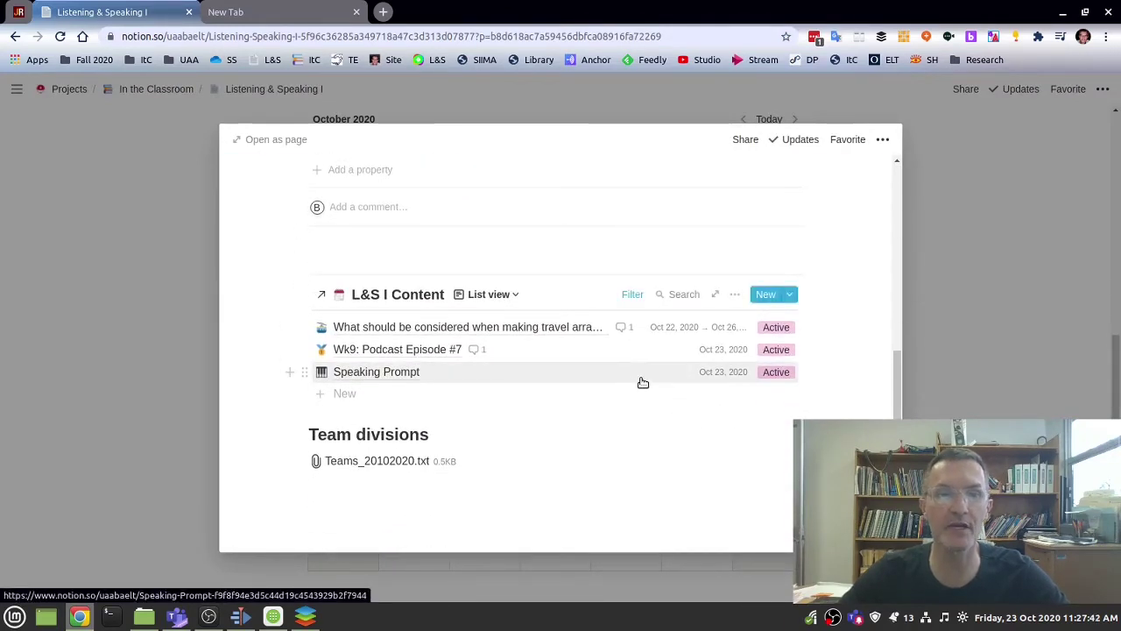
scroll(538, 369, up, 2)
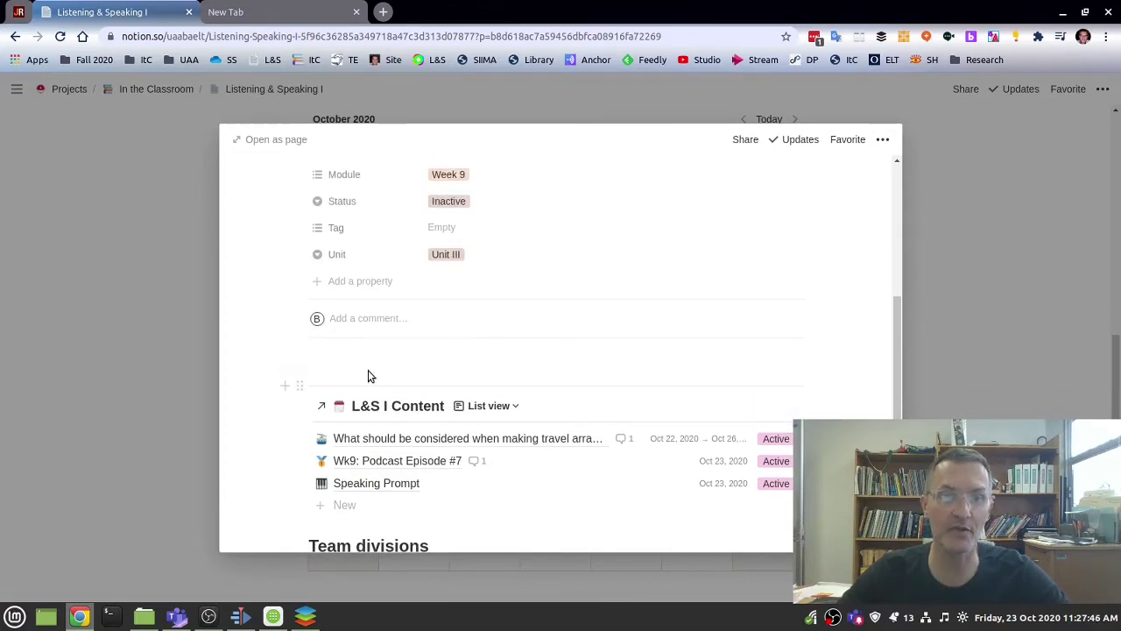
click(129, 370)
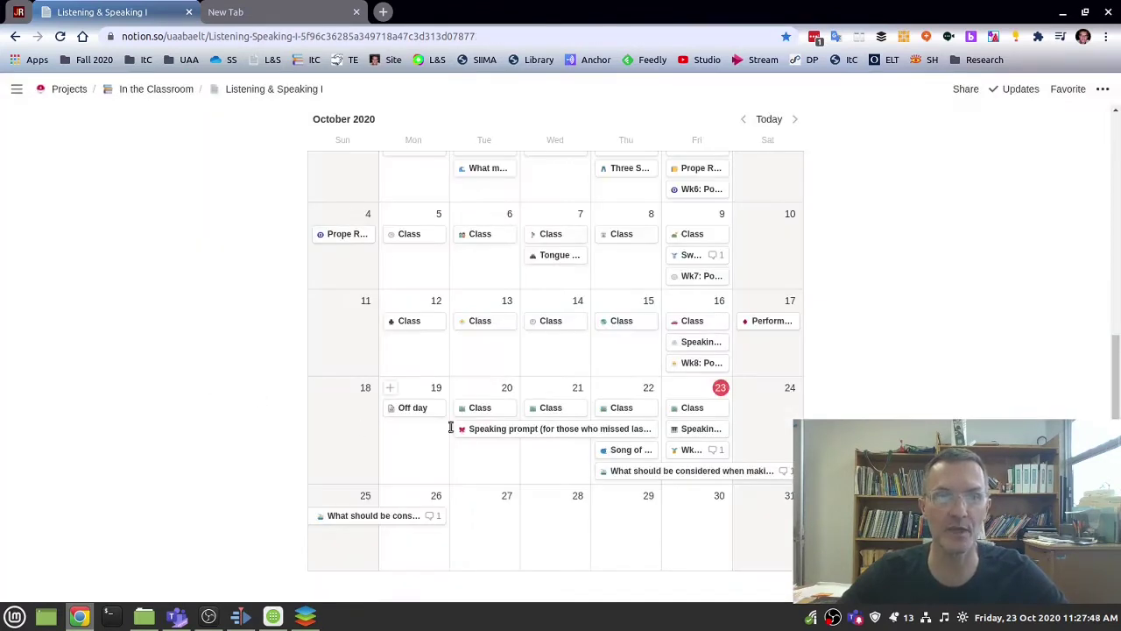
Open the October 20 Class entry, review its class video, linked content list and team divisions file, and close it
click(485, 410)
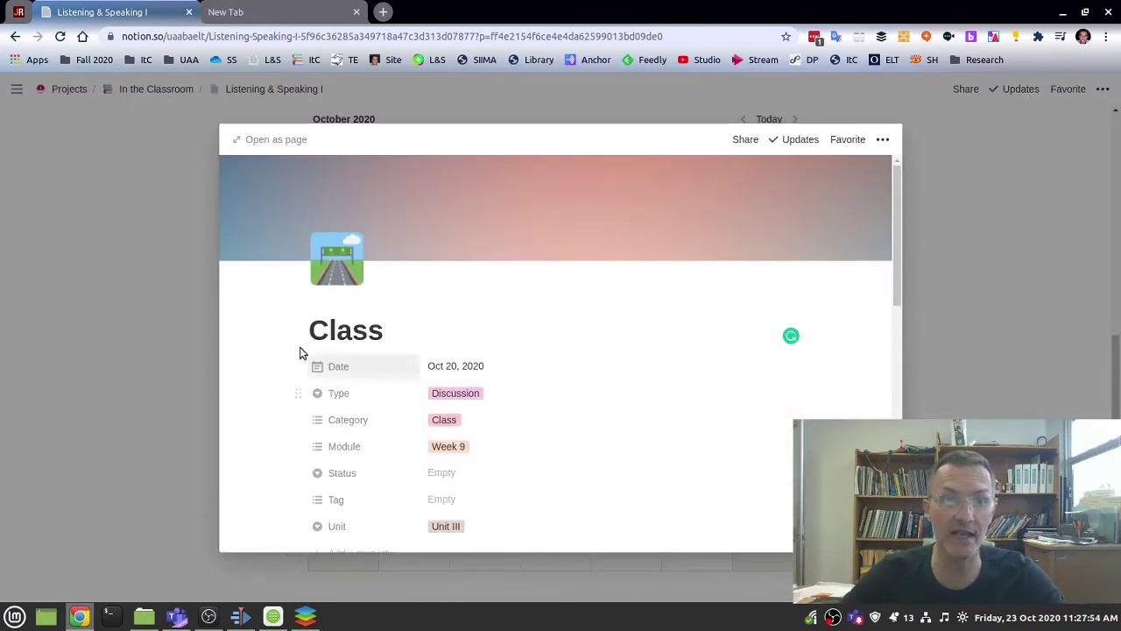
scroll(430, 423, down, 10)
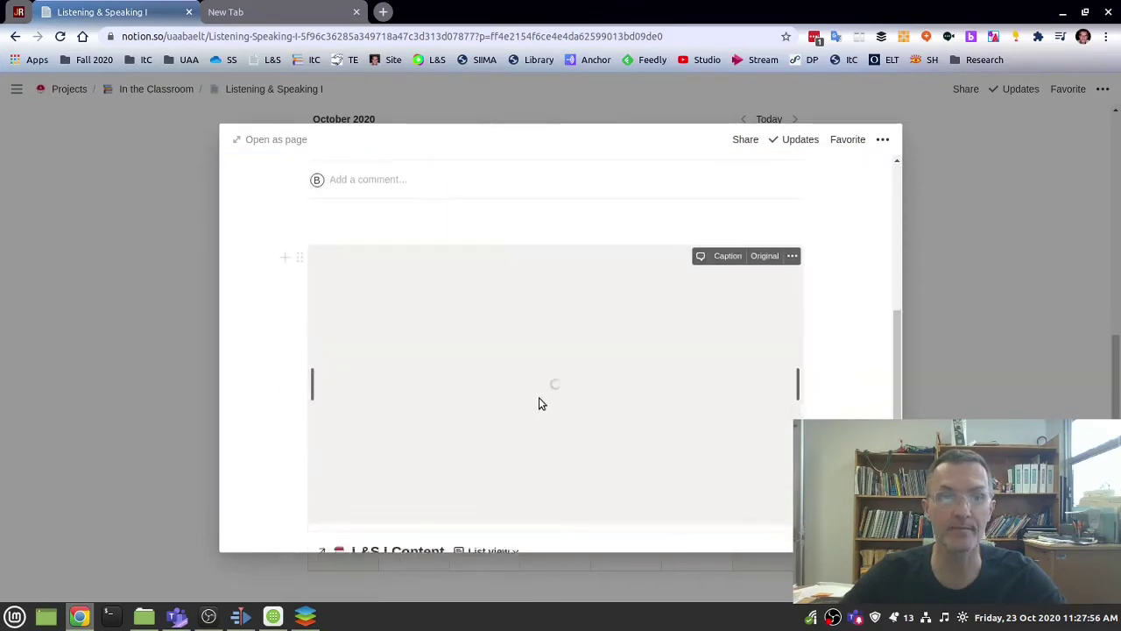
scroll(541, 402, up, 4)
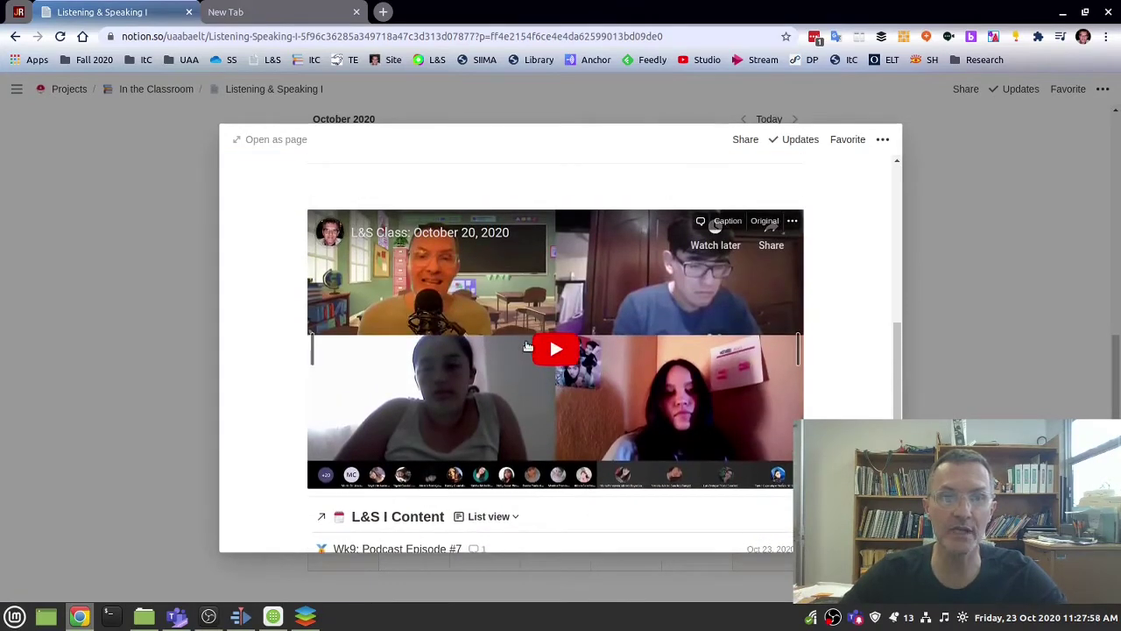
scroll(527, 346, down, 4)
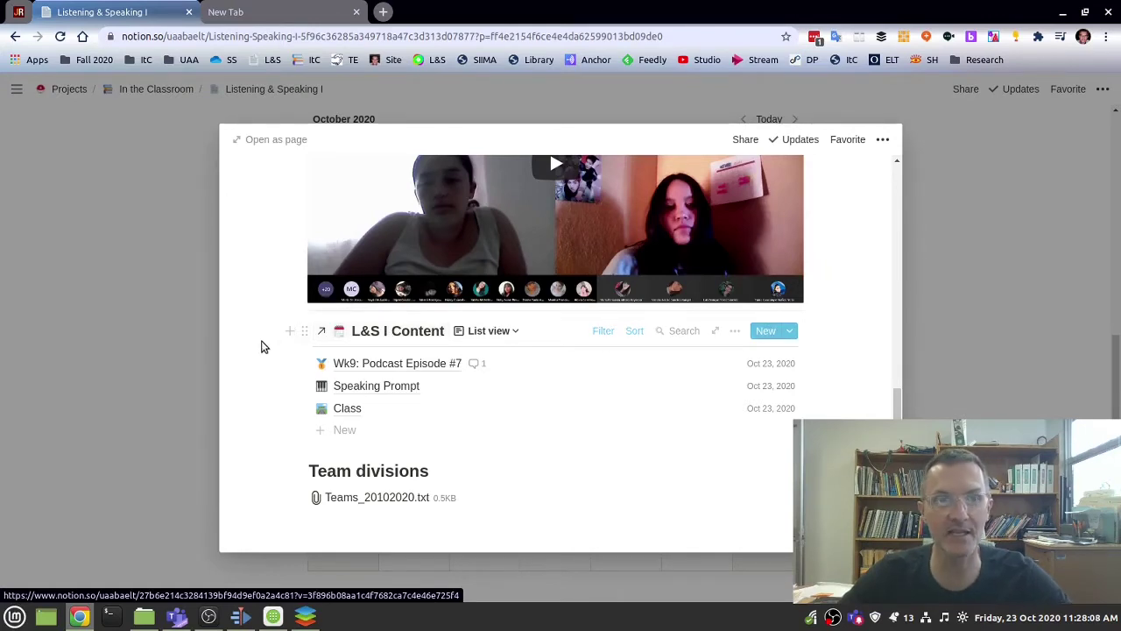
click(124, 306)
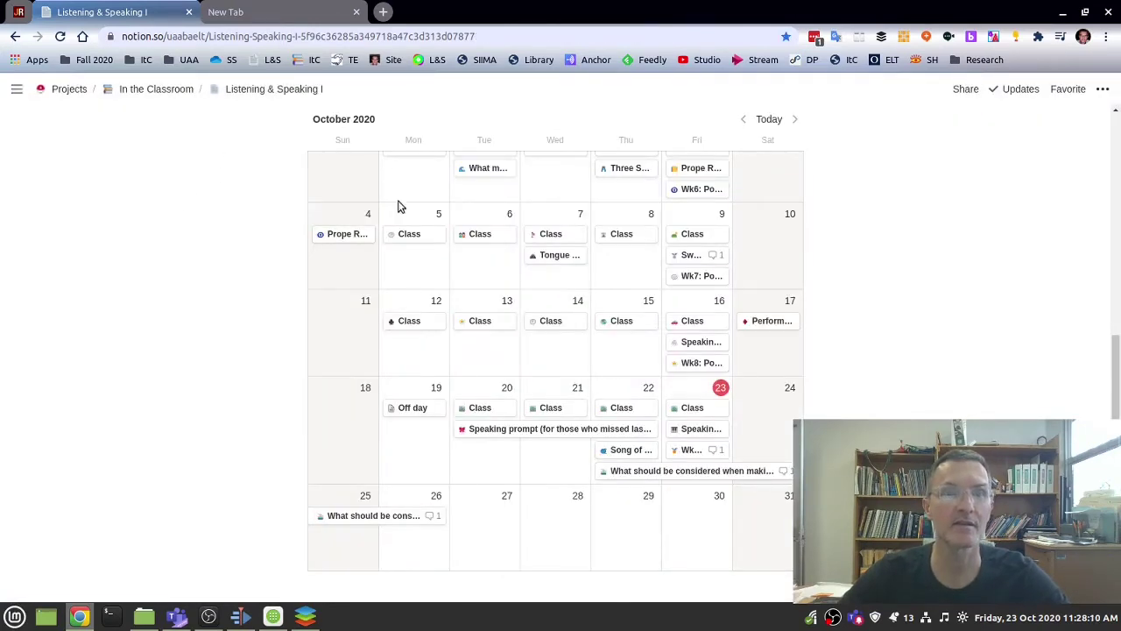
Open the original L&S I Content database from the Course Calendar and return to the Listening & Speaking I page
scroll(398, 206, up, 3)
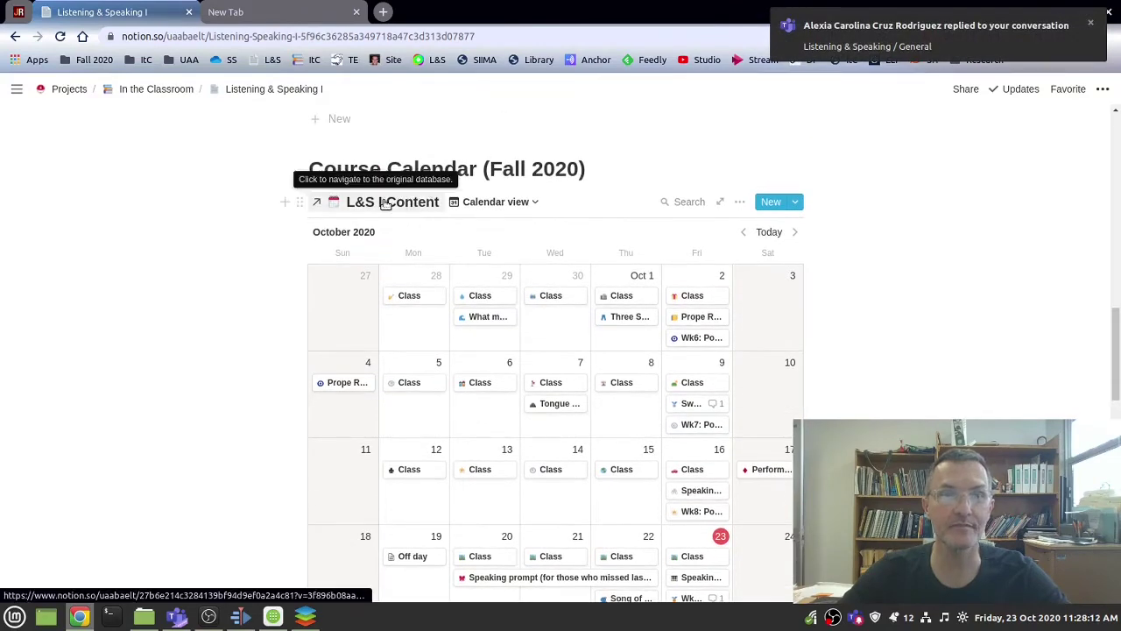
click(386, 204)
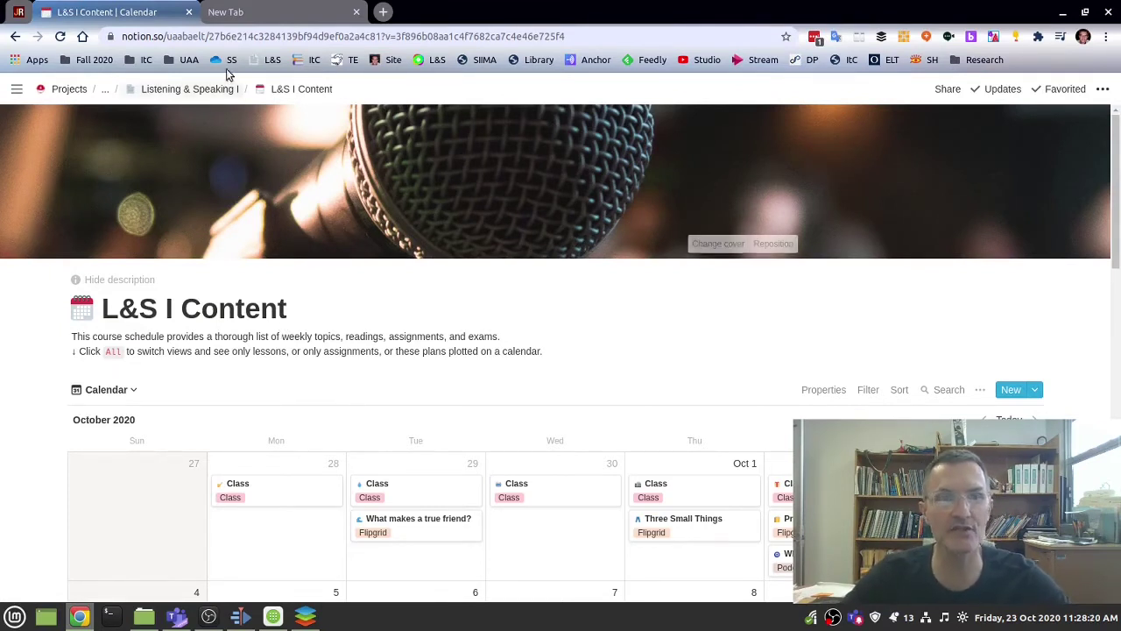
click(203, 91)
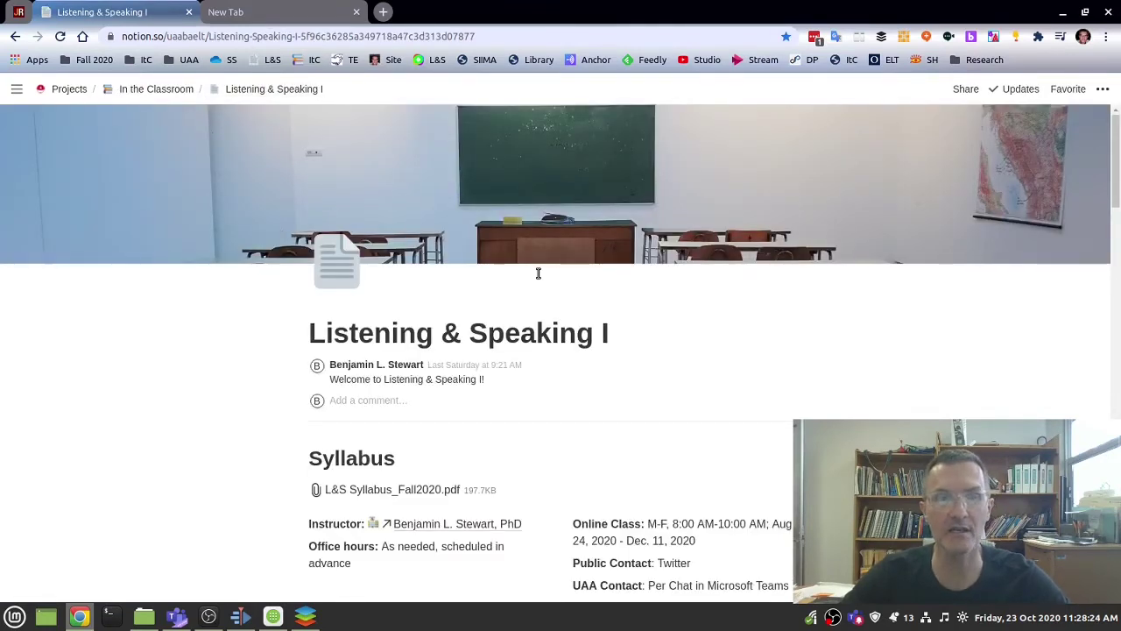
Find the October 21 Class entry in the Course Calendar, open it and review its properties, video and linked content list
scroll(518, 295, down, 5)
scroll(425, 423, down, 6)
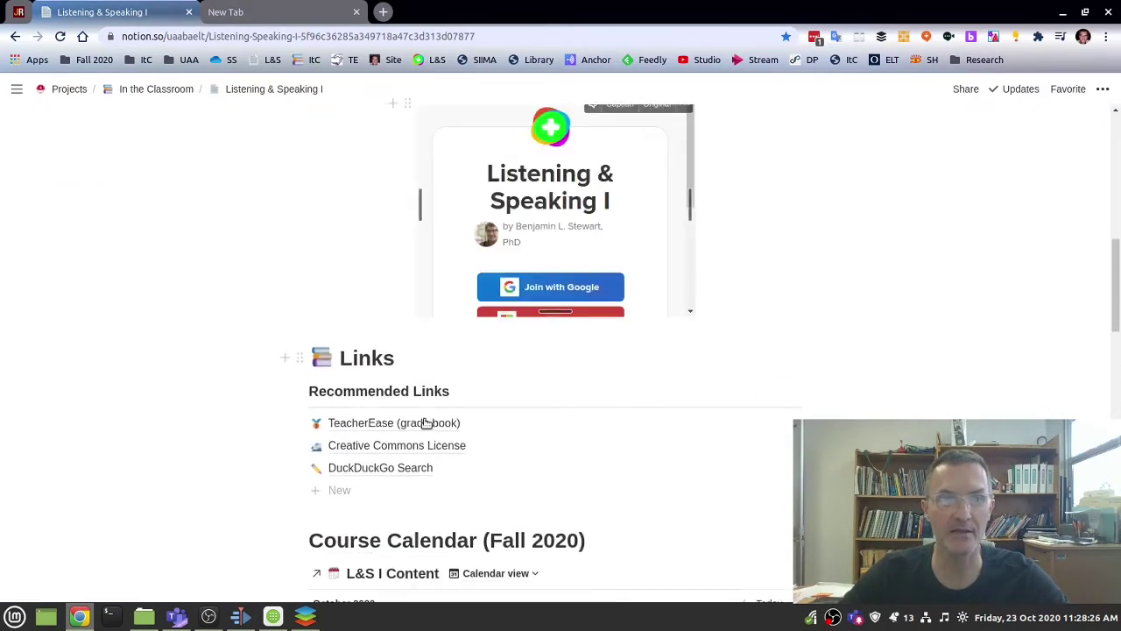
scroll(561, 456, down, 4)
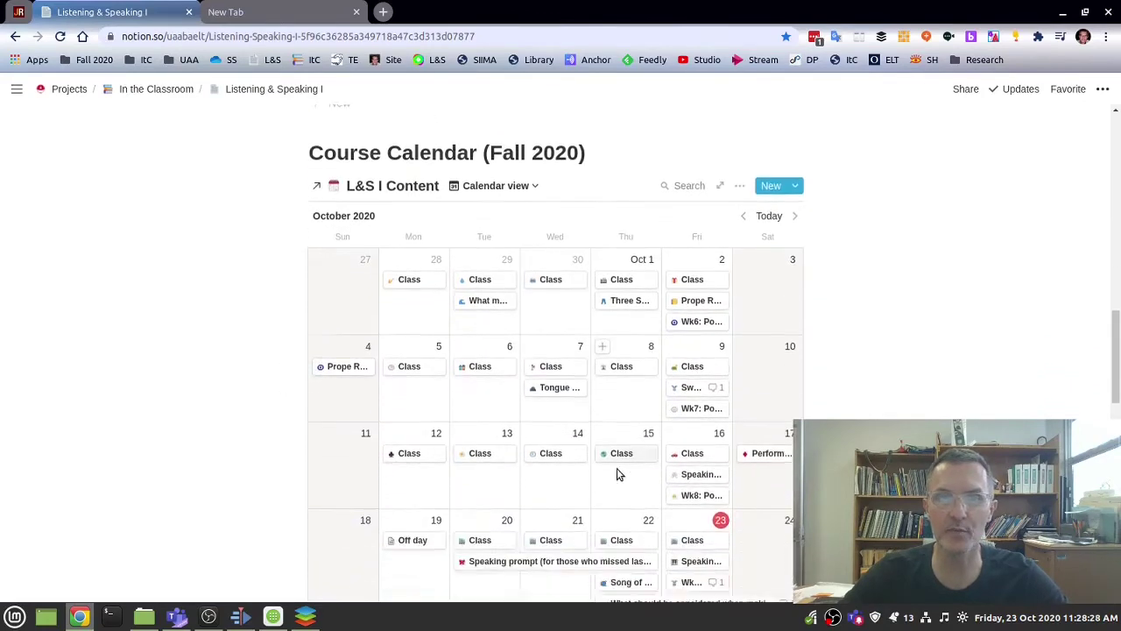
click(553, 372)
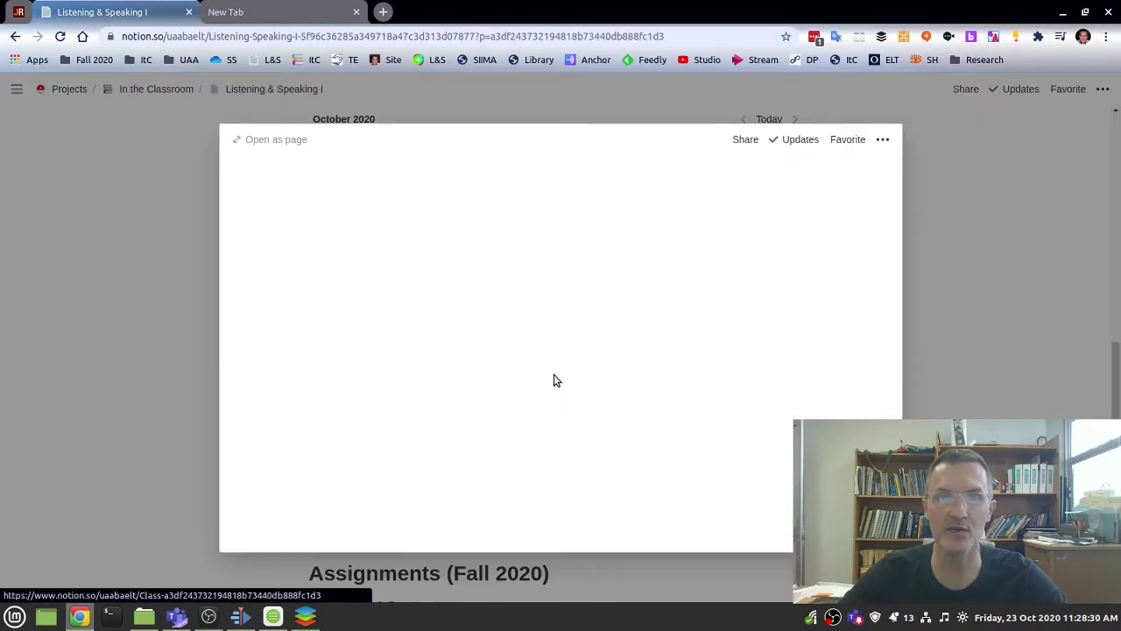
scroll(514, 367, down, 3)
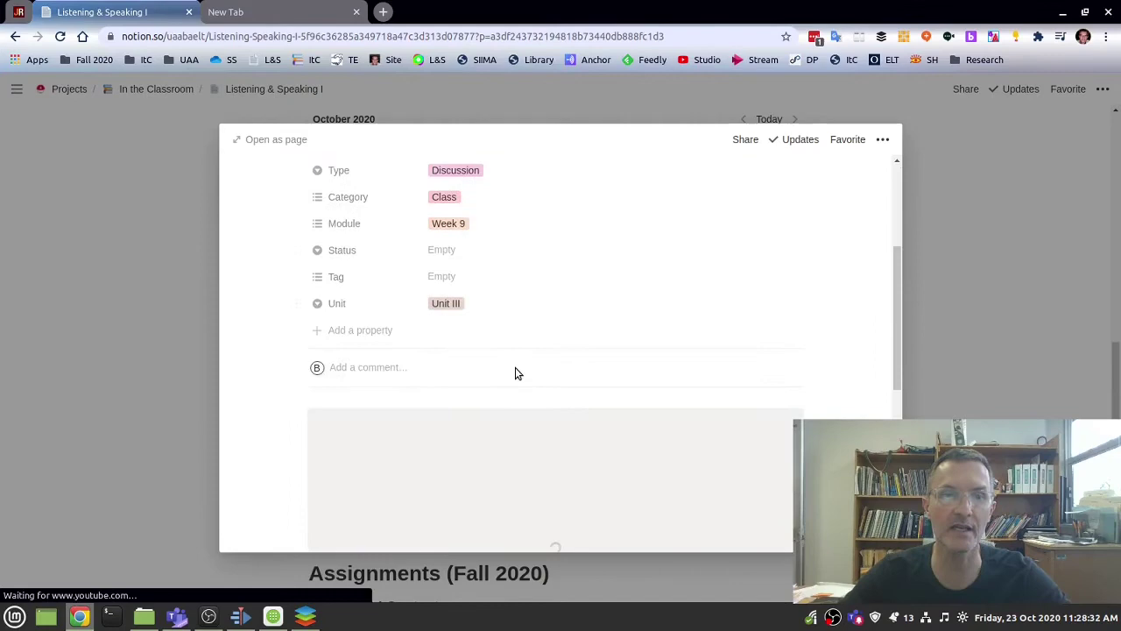
scroll(490, 351, up, 2)
scroll(514, 388, down, 4)
scroll(515, 389, down, 2)
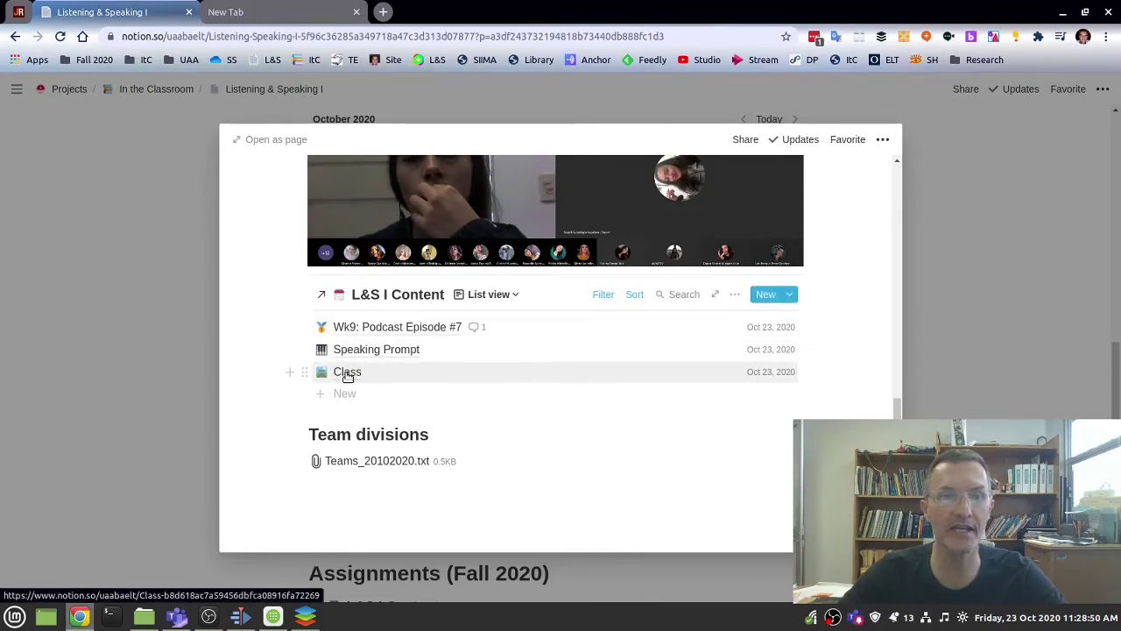
Open the Speaking Prompt assignment from the linked content list, review its properties, and close it
click(442, 352)
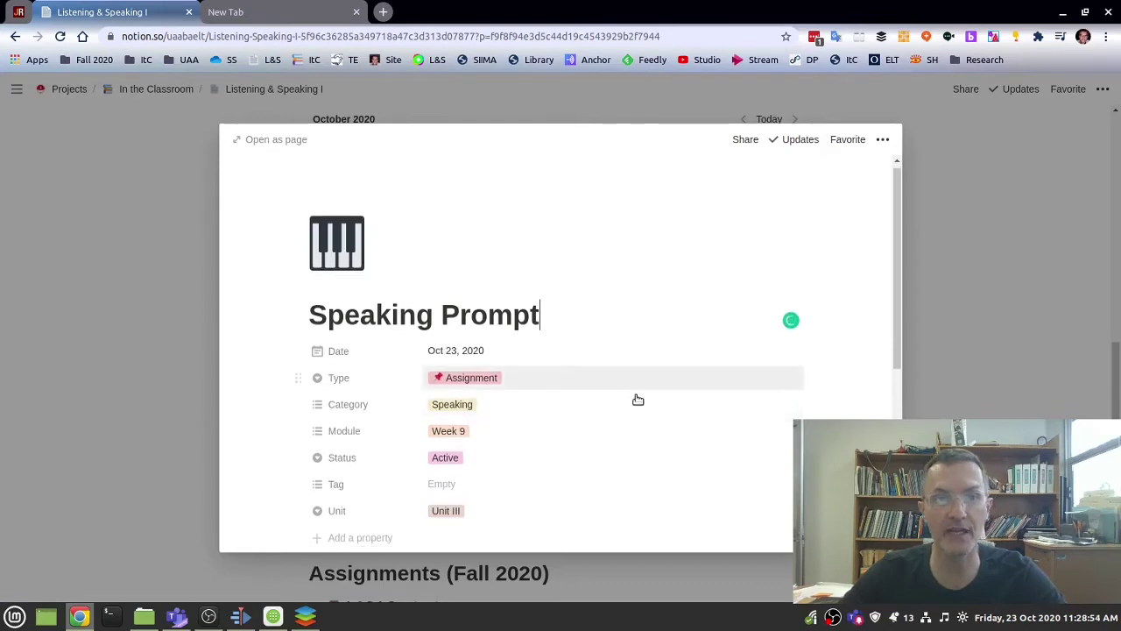
scroll(637, 399, down, 3)
scroll(569, 368, up, 3)
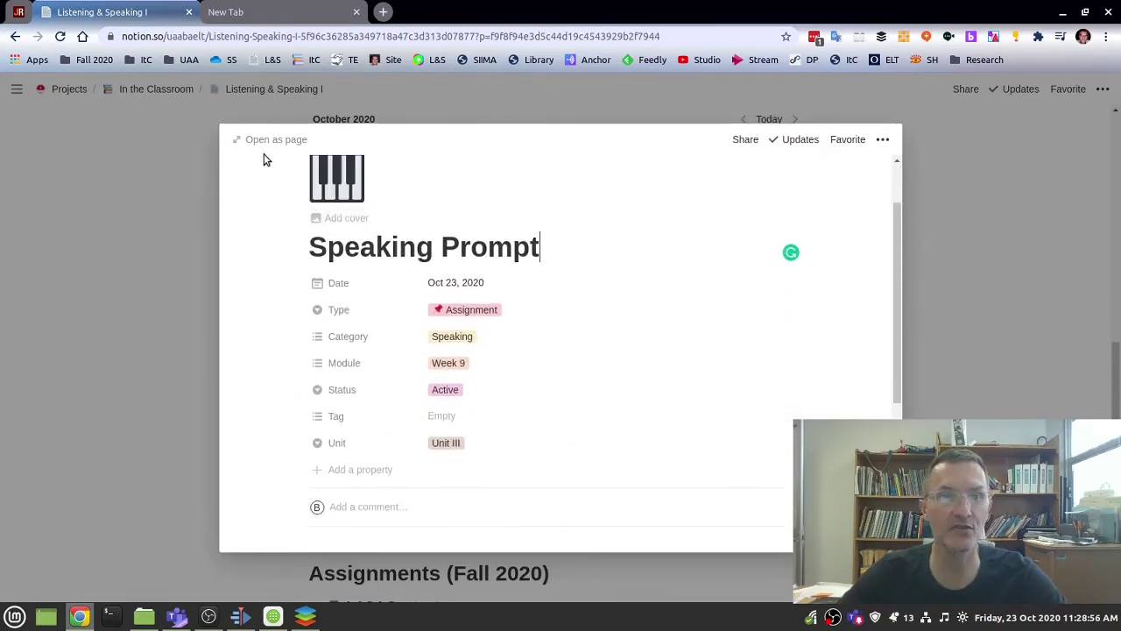
click(171, 229)
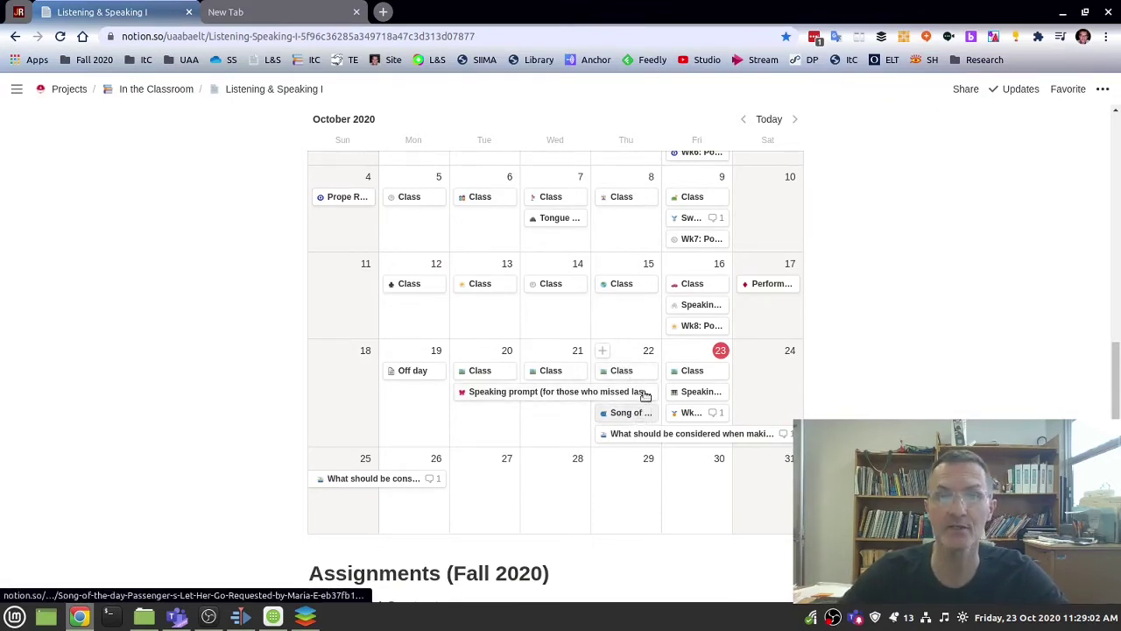
Reopen the October 21 Class entry and check the available Category and Type options without changing either property
click(558, 371)
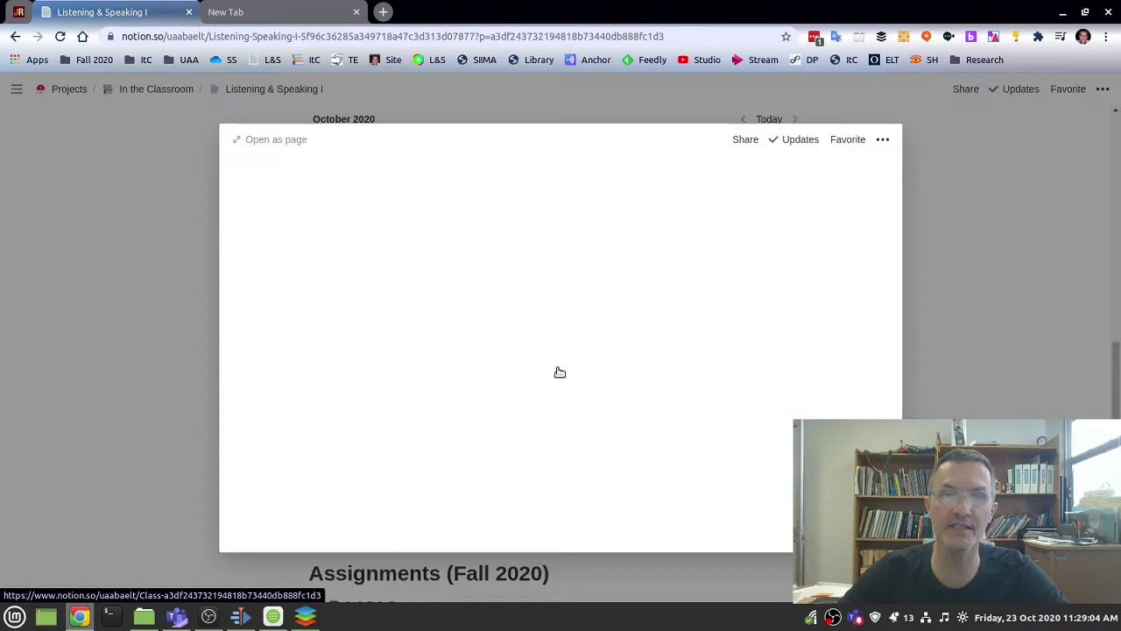
scroll(508, 373, down, 1)
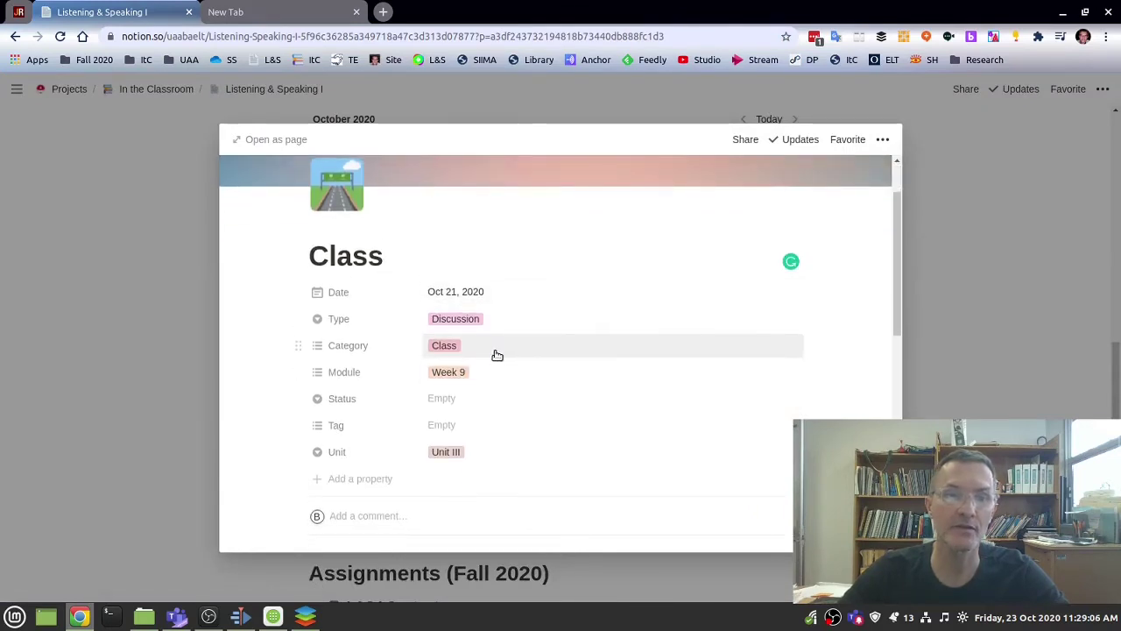
click(503, 352)
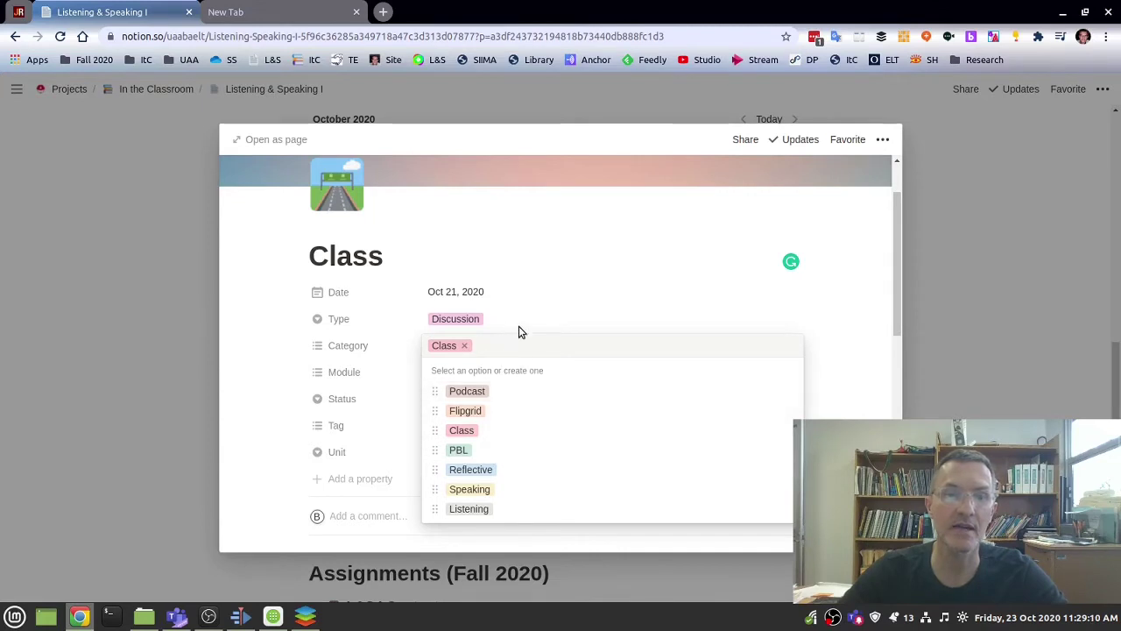
click(519, 324)
click(520, 320)
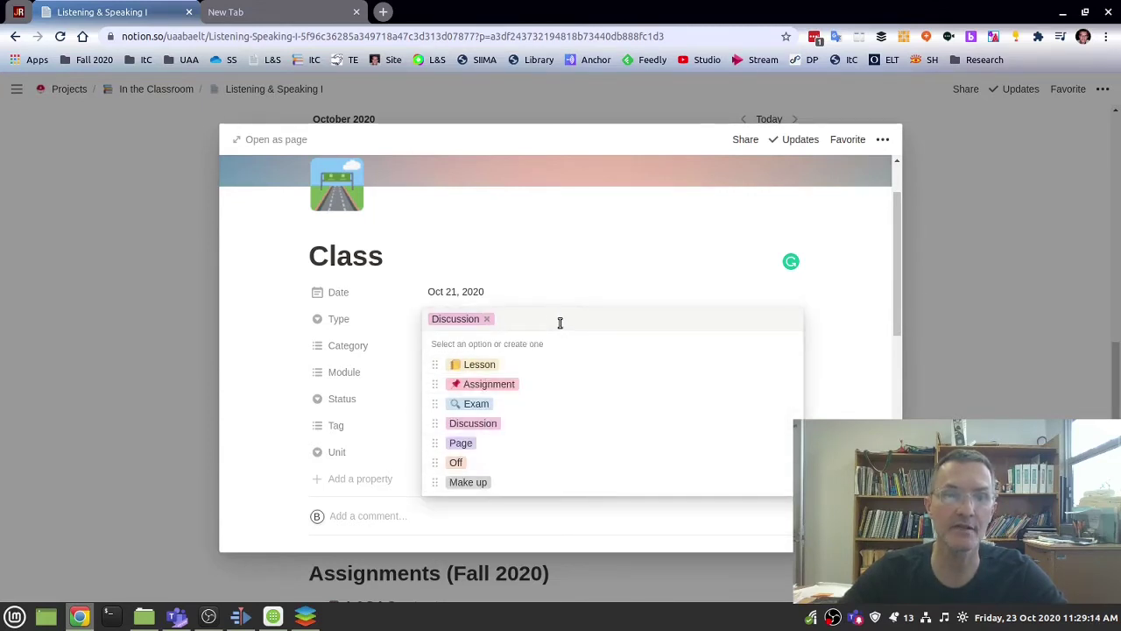
click(376, 379)
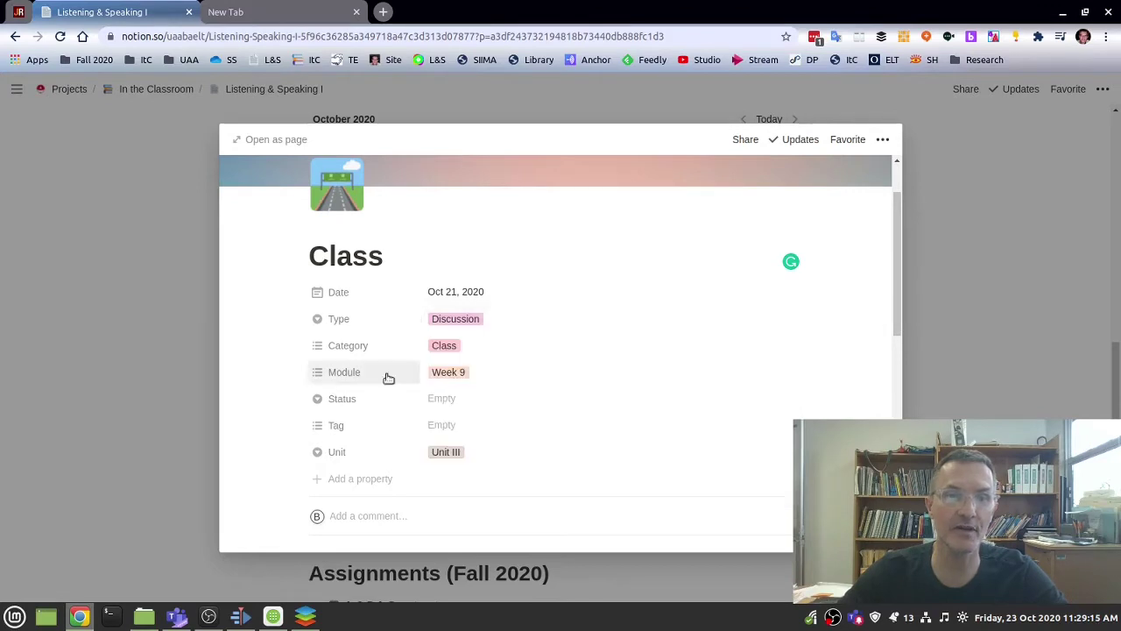
Check the available Module and Unit options of the October 21 Class entry without changing them
click(499, 379)
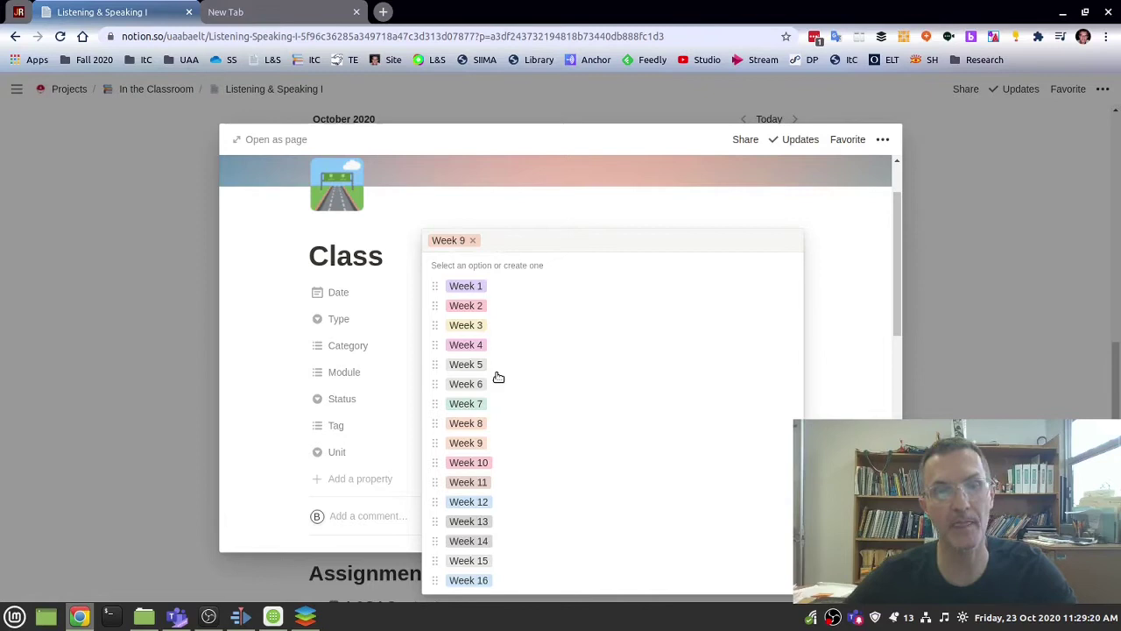
click(381, 402)
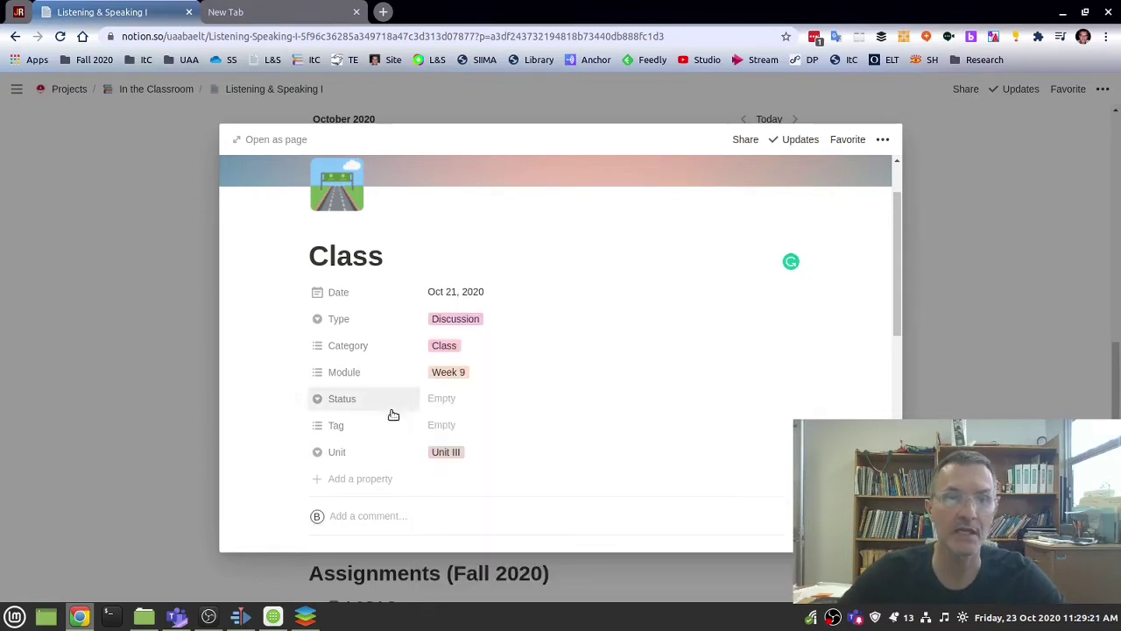
click(502, 455)
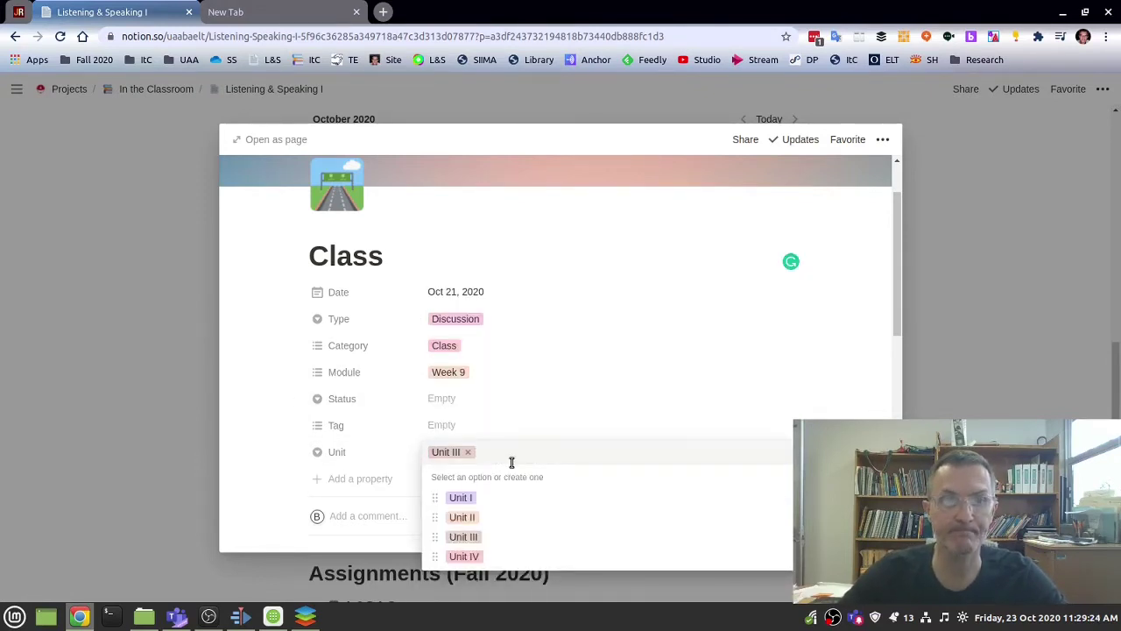
Check the available Status options of the October 21 Class entry without changing the property, and close the entry
click(496, 404)
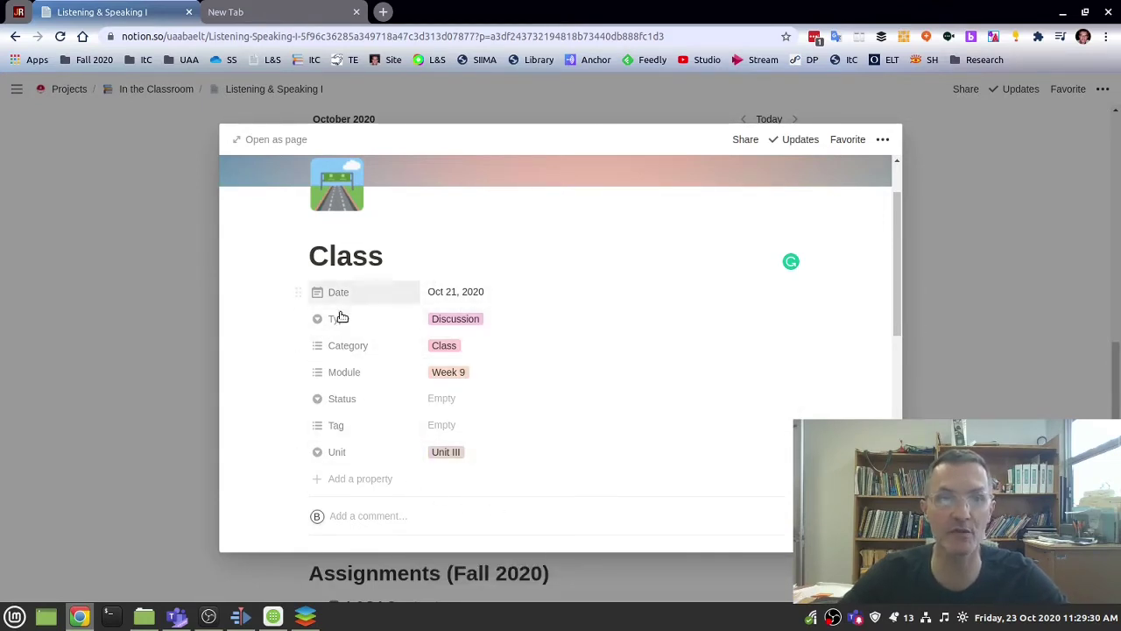
click(452, 403)
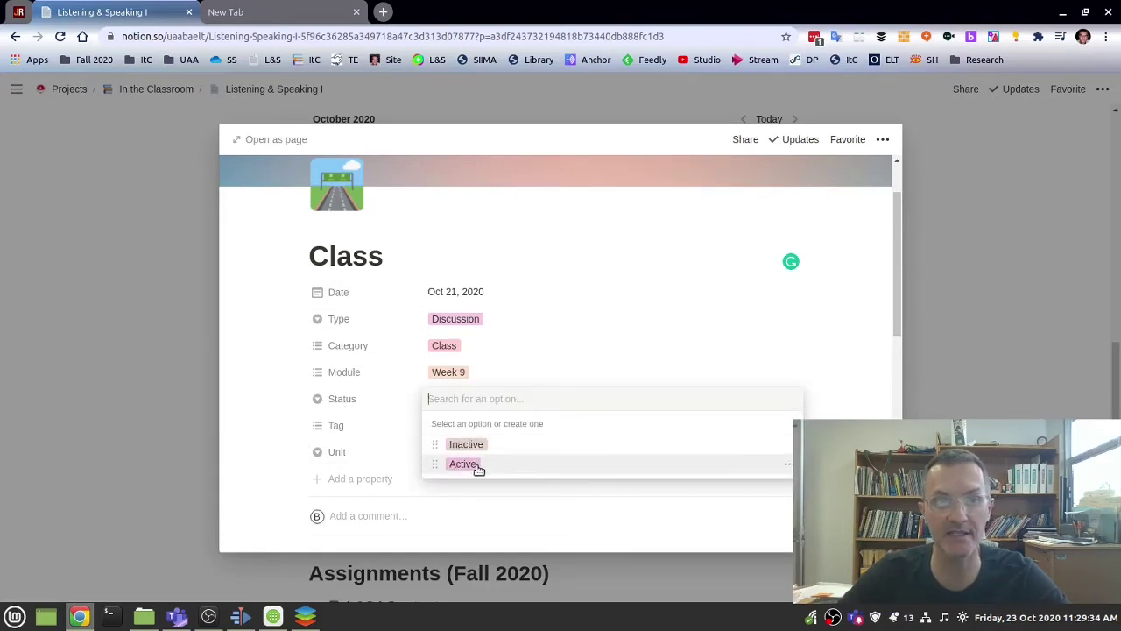
click(504, 357)
scroll(583, 393, down, 2)
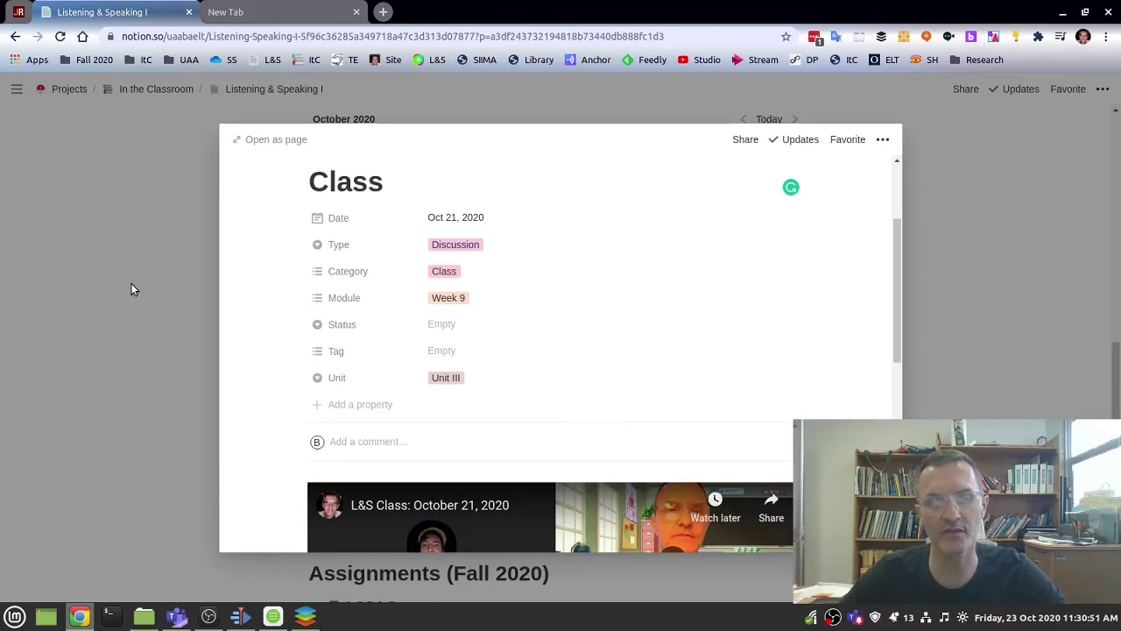
click(151, 278)
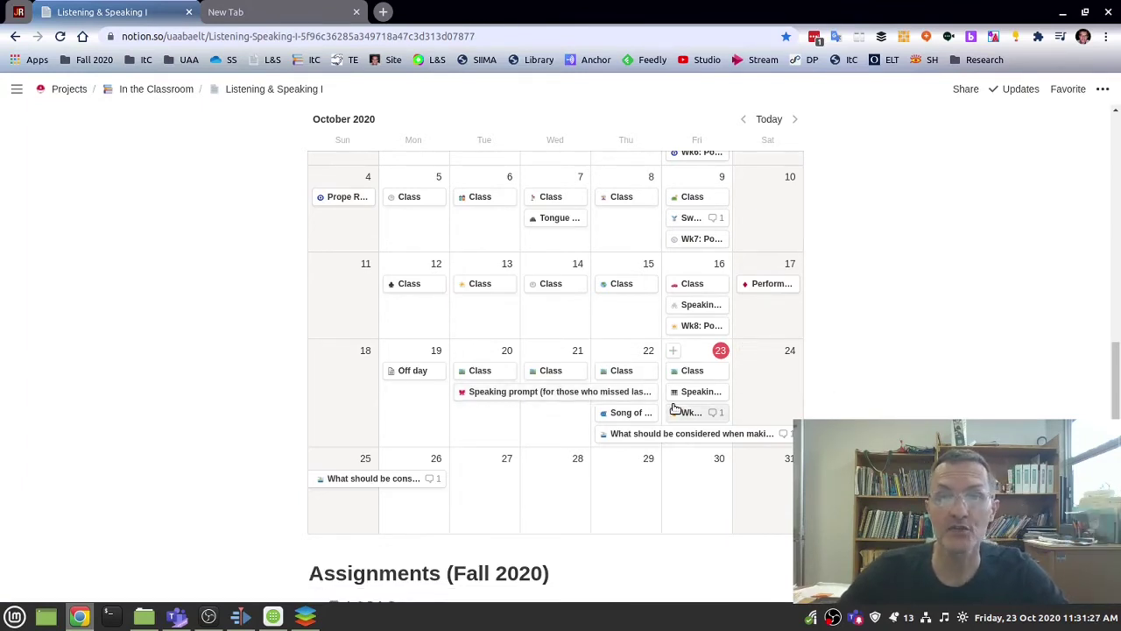
Reopen the October 21 Class entry from the calendar, review its linked L&S I Content list, and close it
click(560, 371)
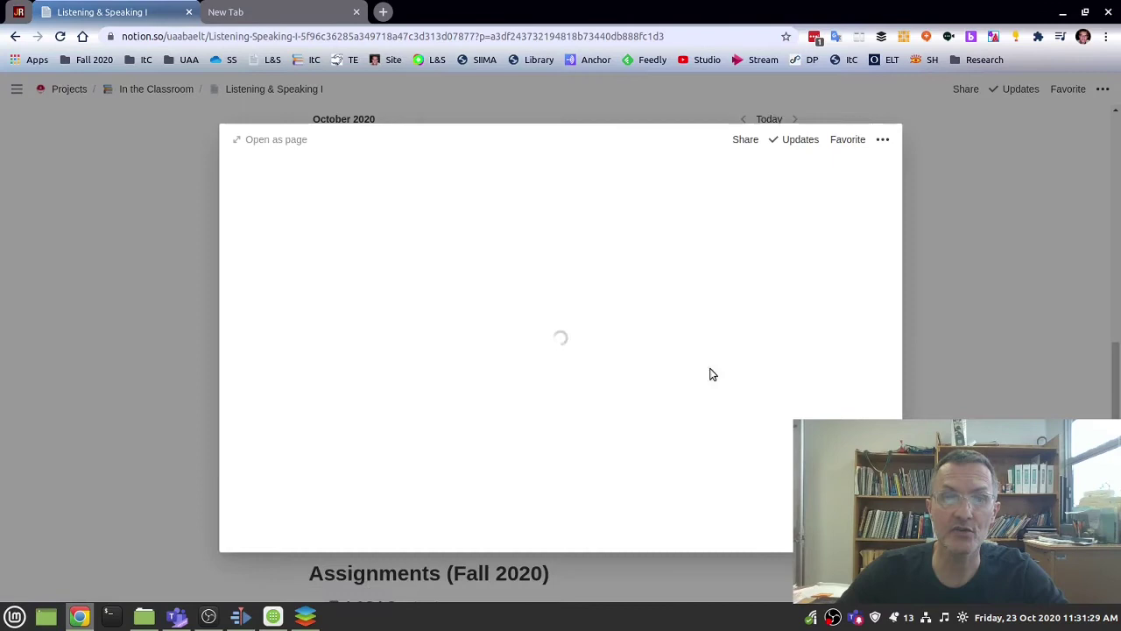
scroll(565, 378, down, 3)
scroll(565, 379, down, 5)
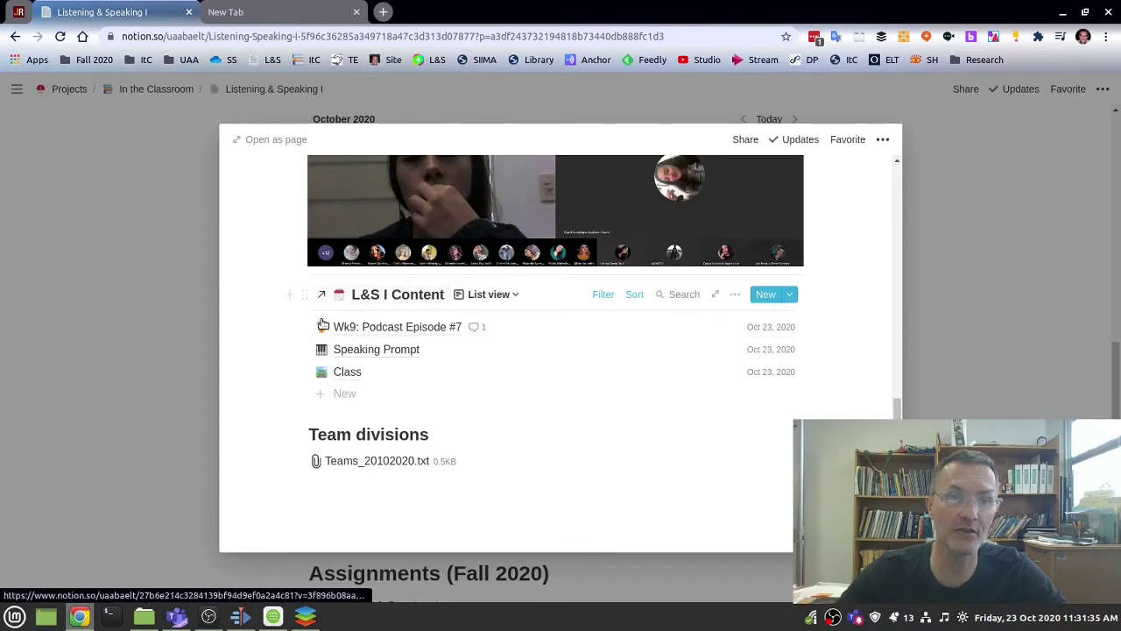
click(936, 236)
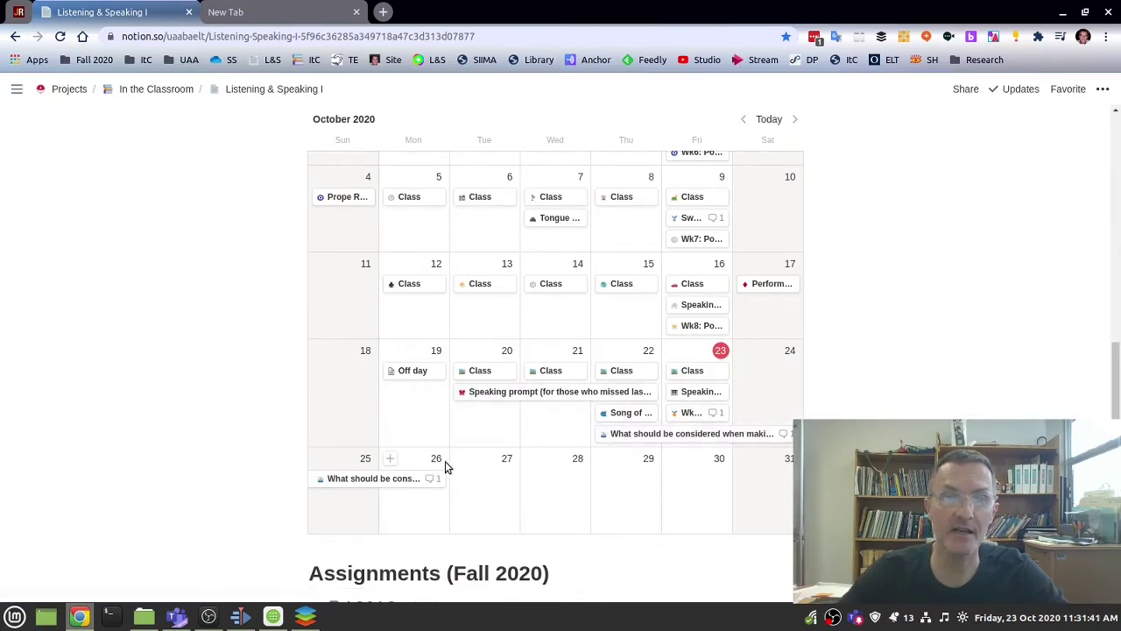
Duplicate the October 23 Class entry in the calendar and move the copy to October 26
right_click(694, 375)
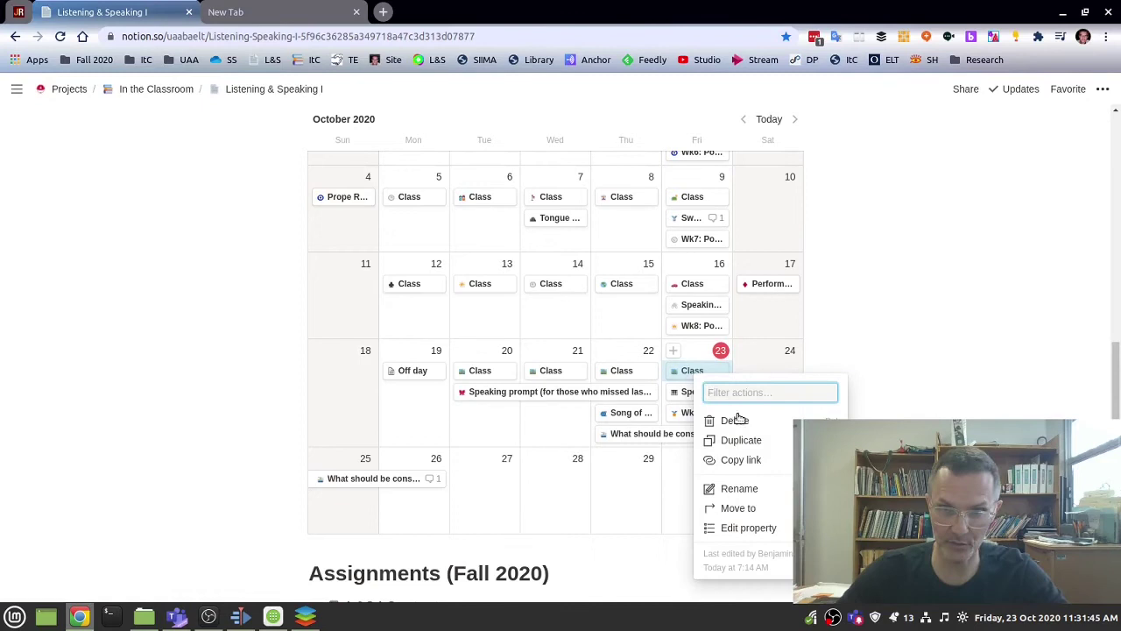
click(740, 440)
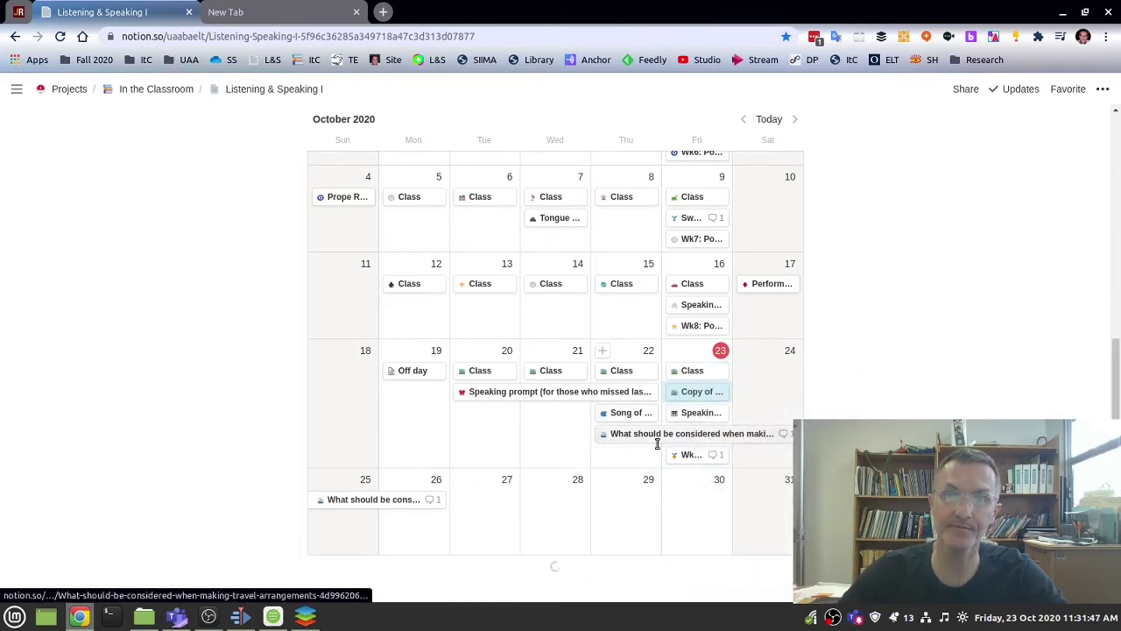
drag(703, 396, 435, 501)
Open the copied entry on October 26 and rename it to Class
click(420, 500)
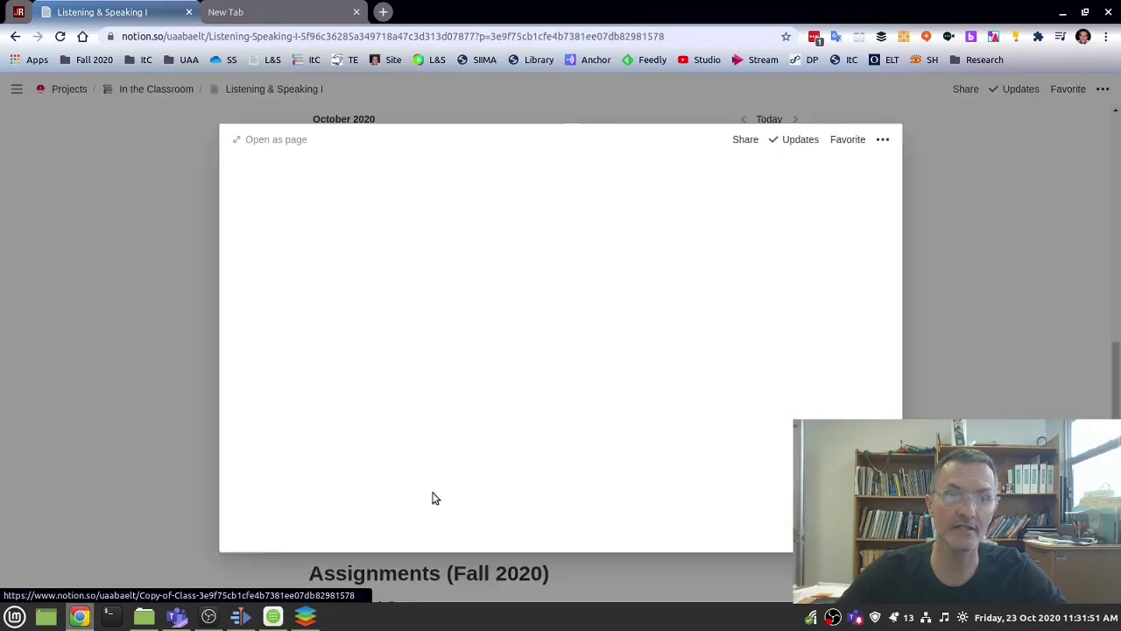
click(414, 330)
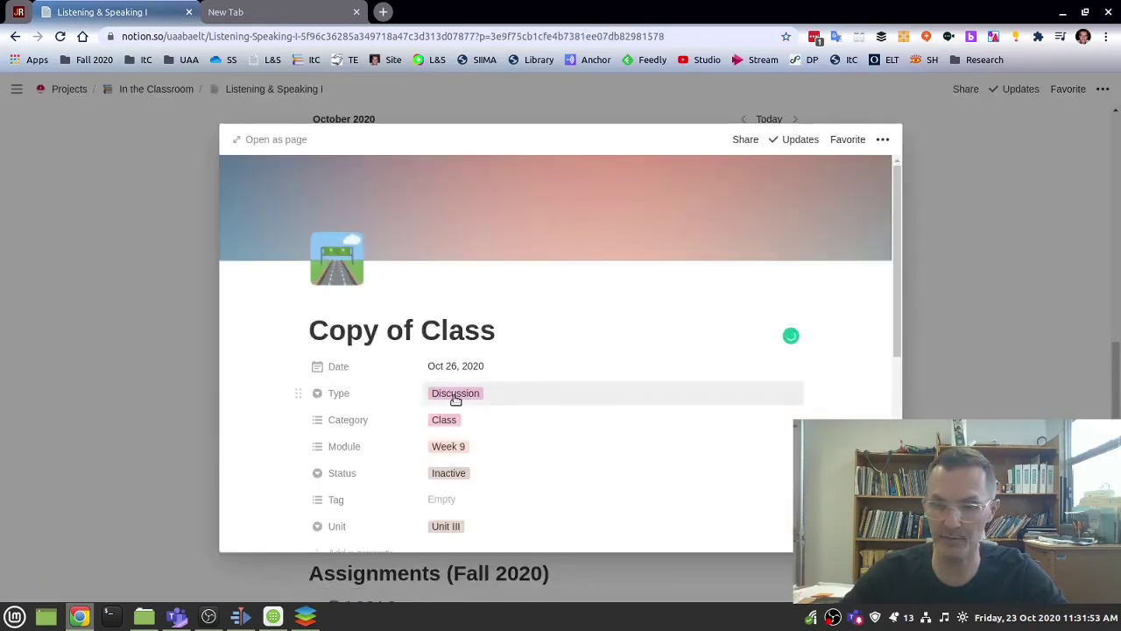
key(BackSpace)
key(BackSpace)
key(BackSpace)
key(BackSpace)
key(BackSpace)
key(BackSpace)
key(BackSpace)
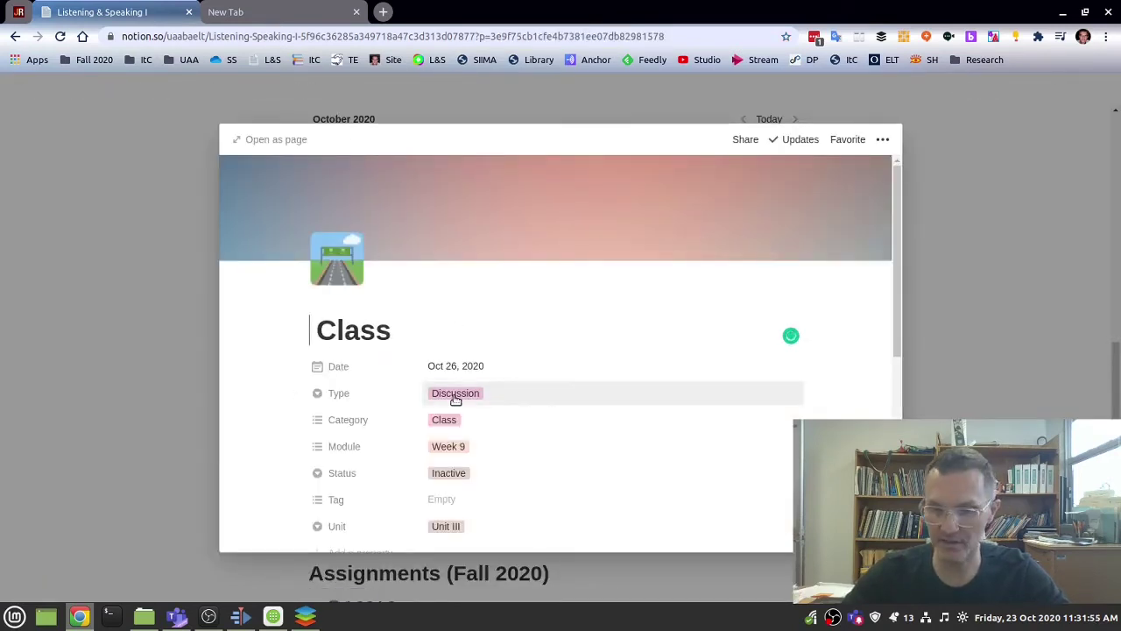
key(Delete)
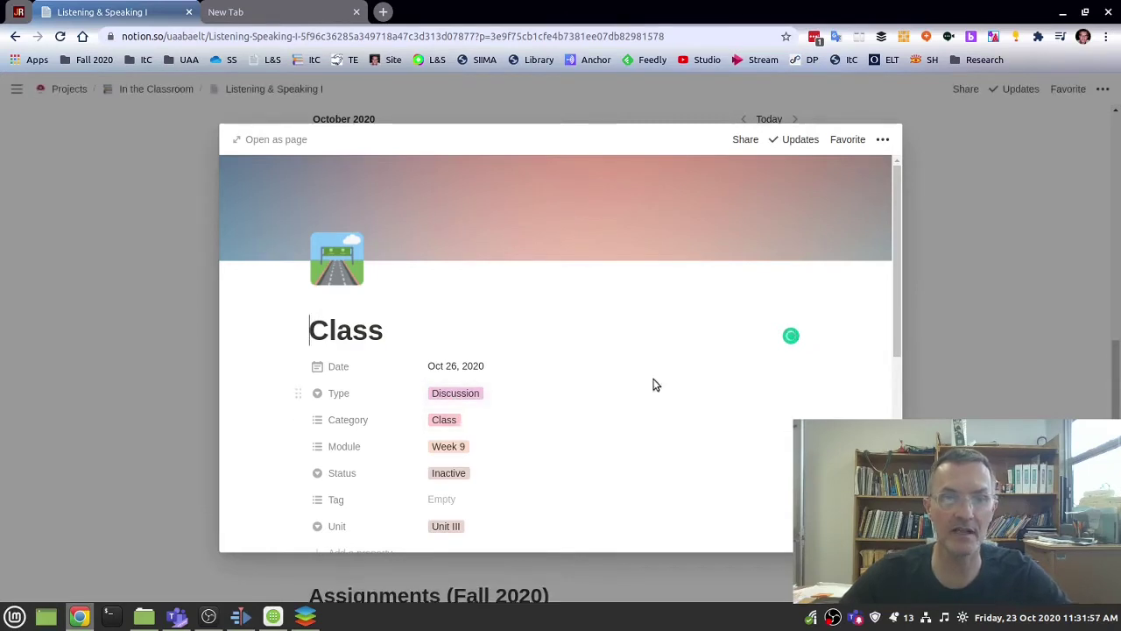
Change the Module property of the October 26 Class entry to Week 10 only
scroll(577, 466, down, 1)
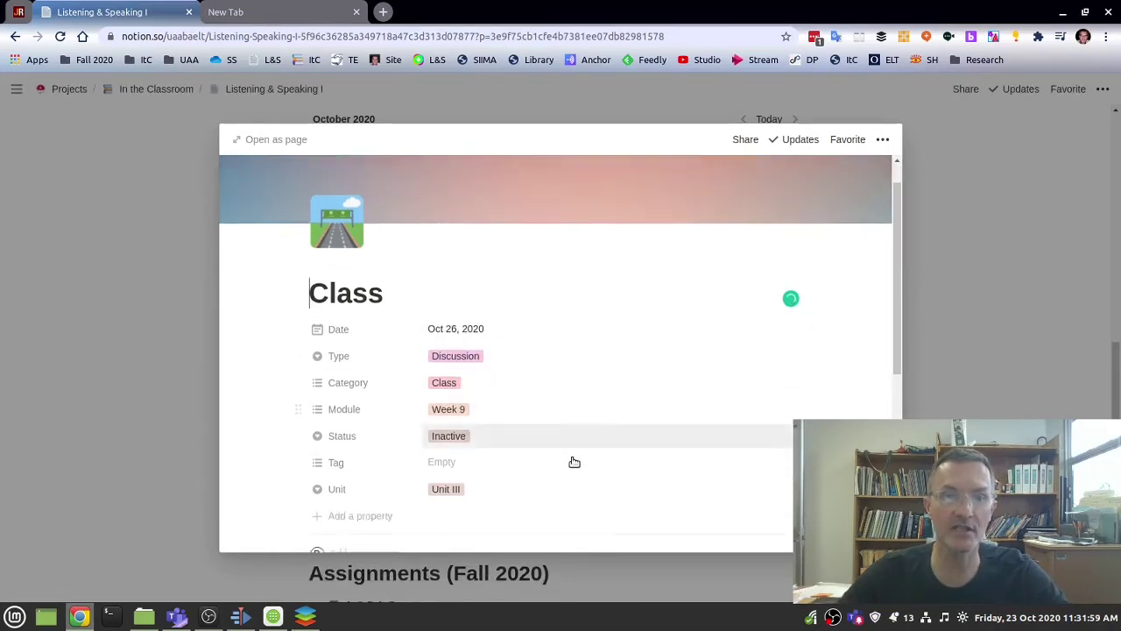
scroll(573, 462, down, 2)
click(486, 338)
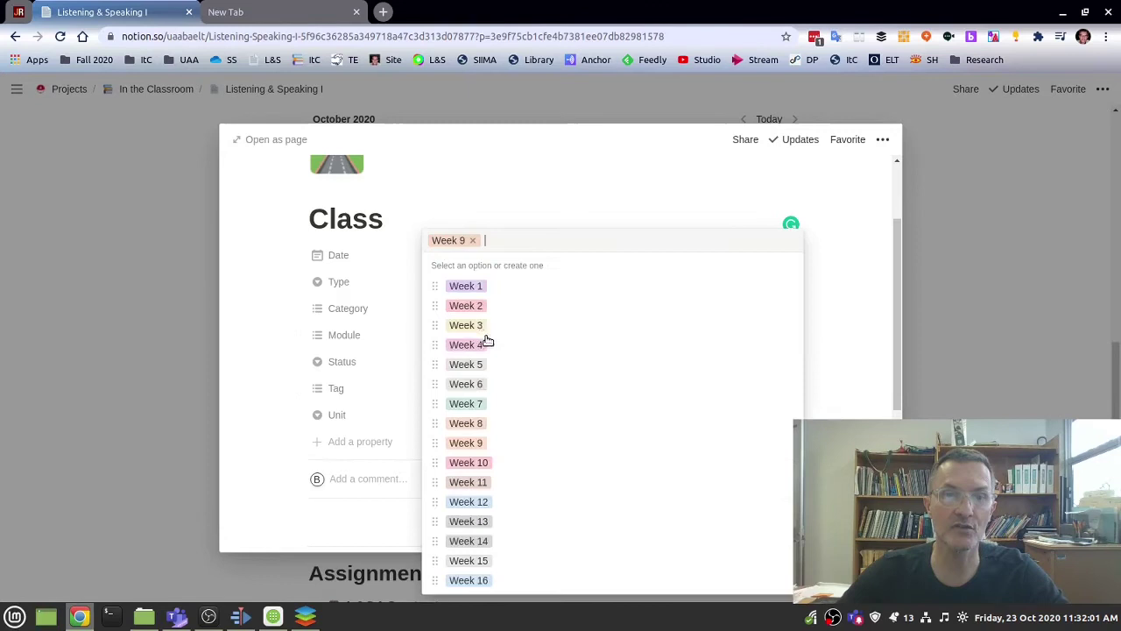
click(500, 471)
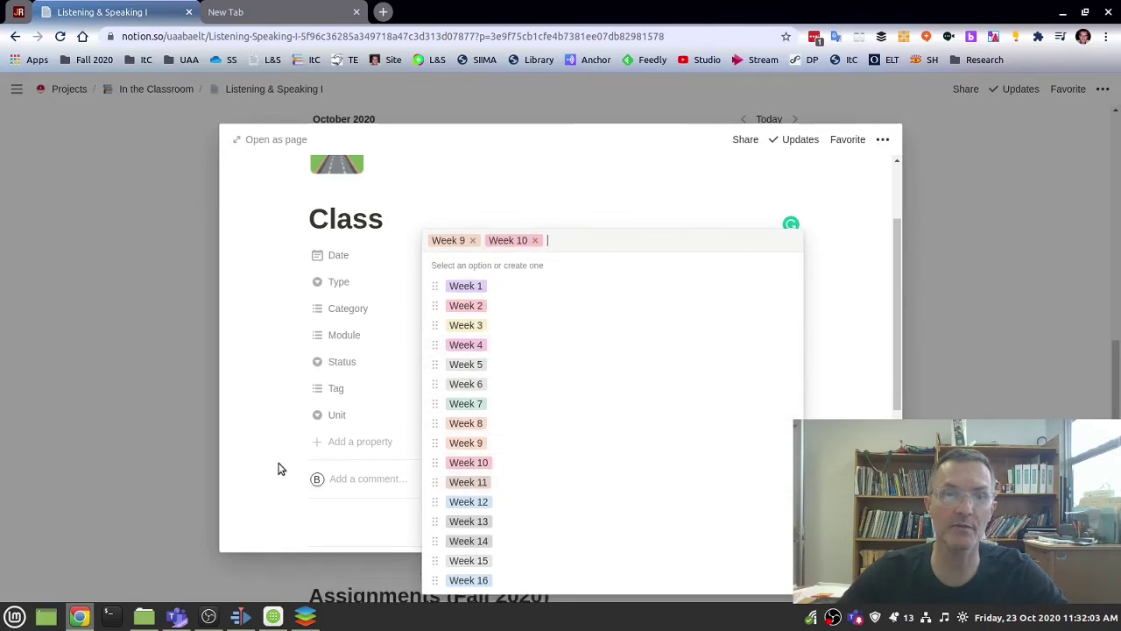
click(473, 241)
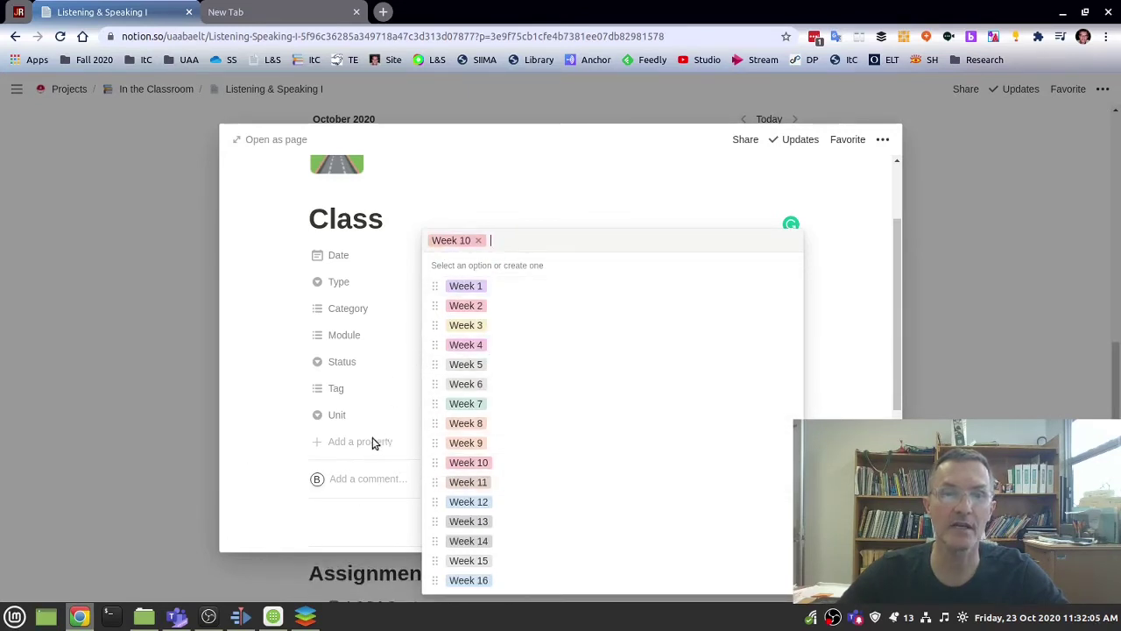
click(383, 479)
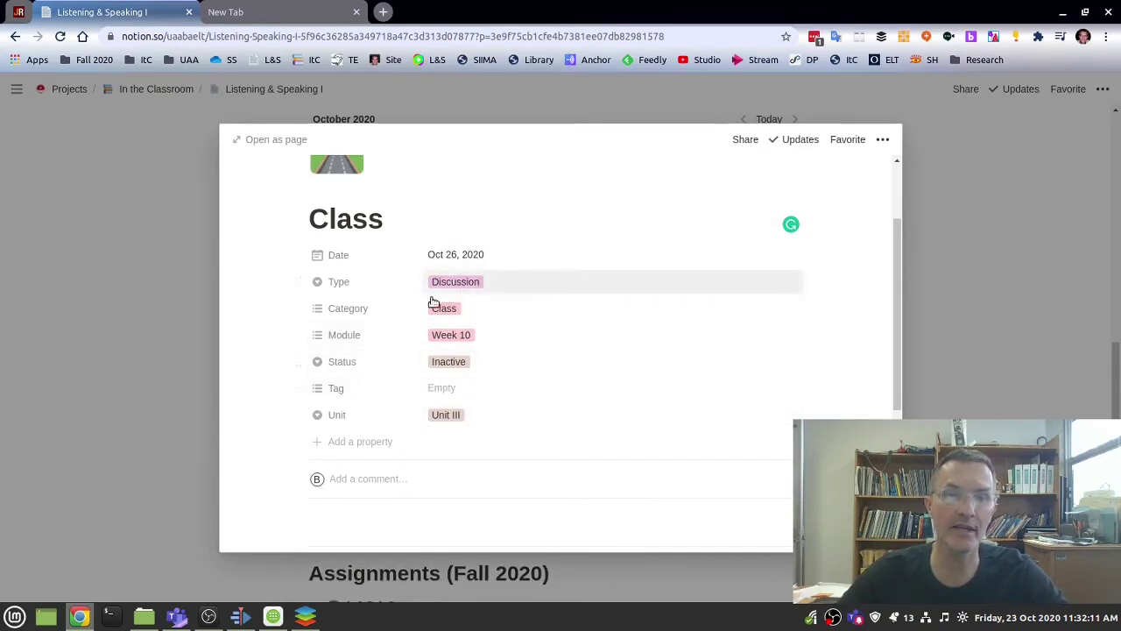
Inspect the filter of the linked L&S I Content list in the October 26 Class entry, review its properties, and close it
scroll(456, 429, down, 3)
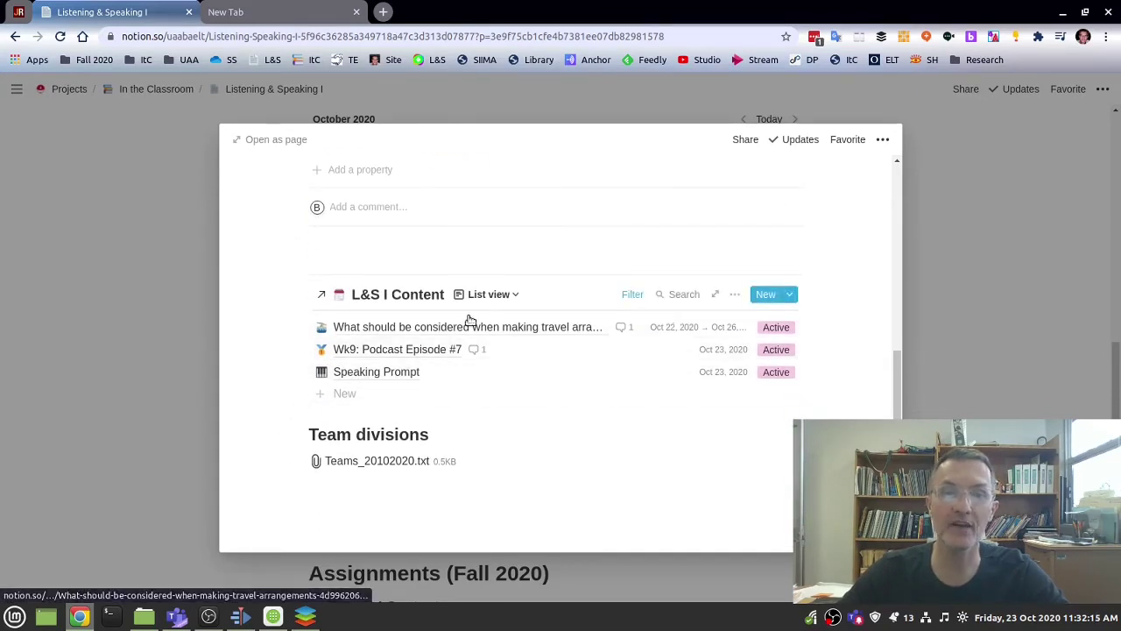
click(634, 296)
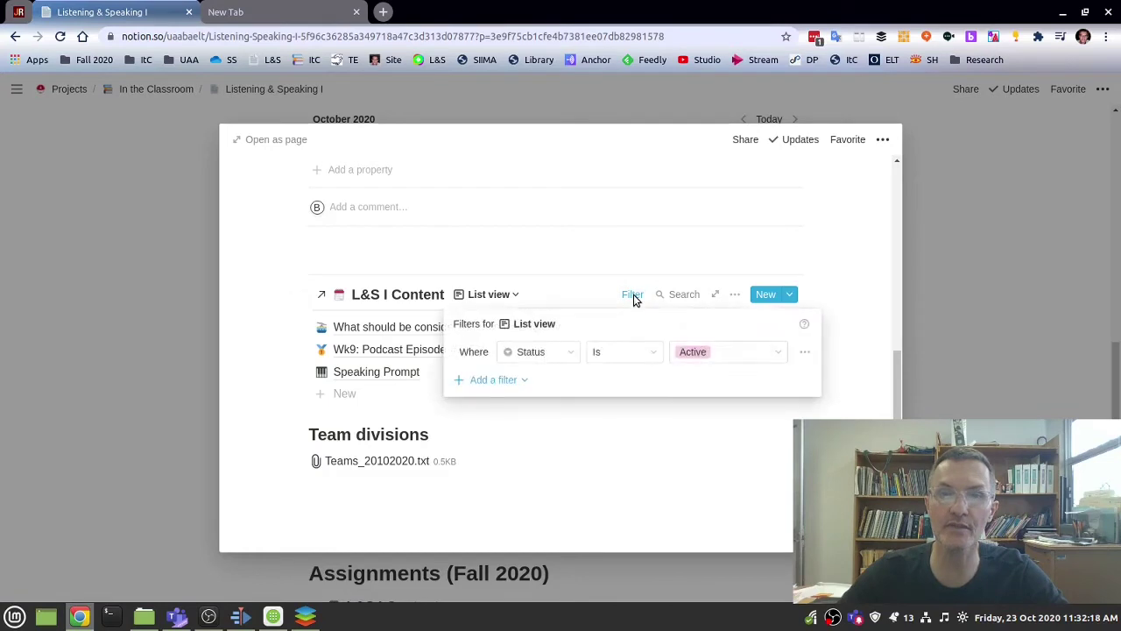
click(525, 448)
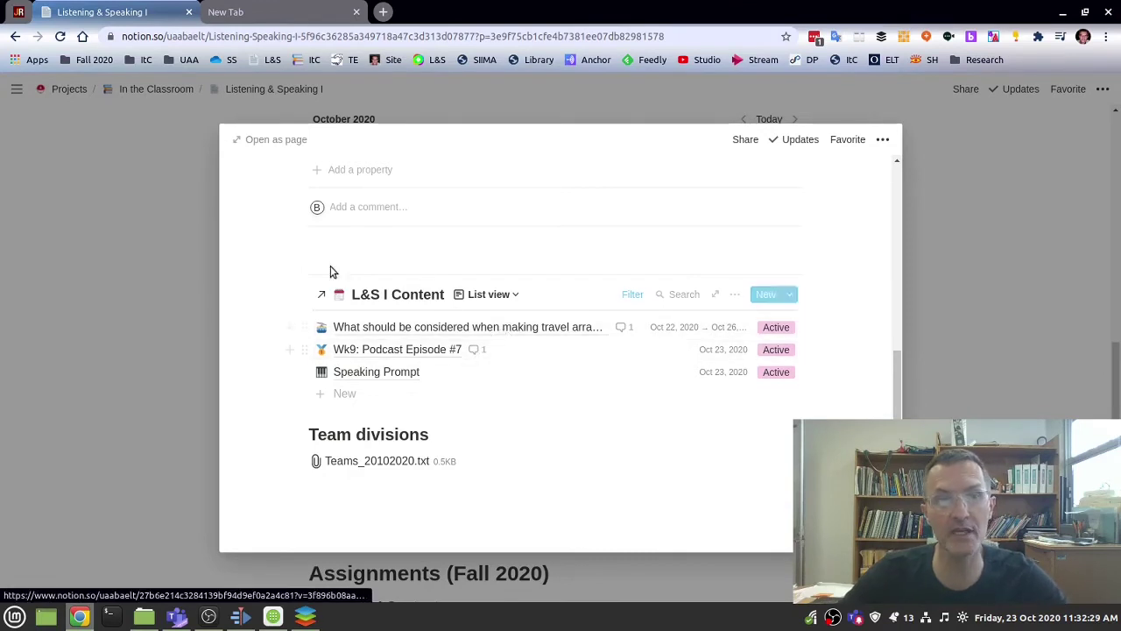
scroll(525, 391, up, 5)
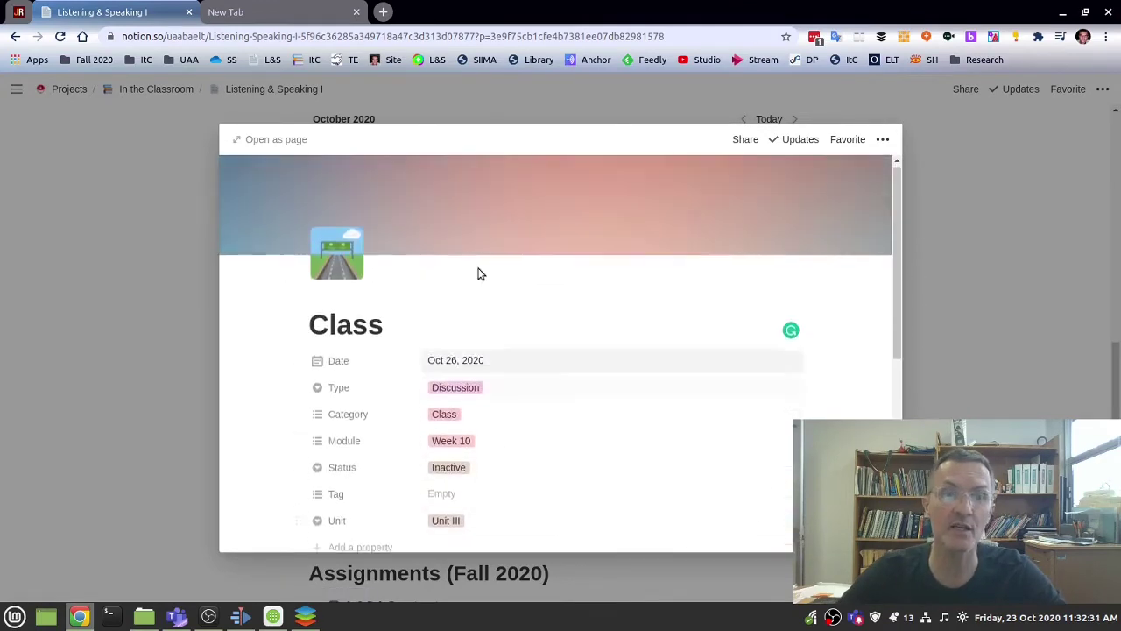
scroll(531, 362, down, 2)
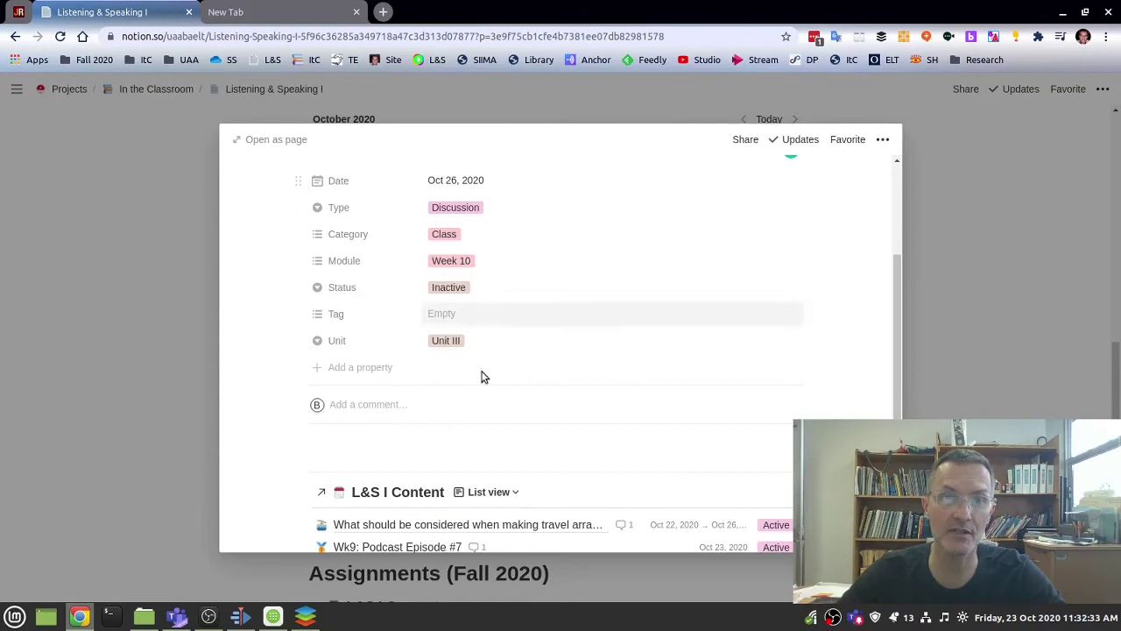
scroll(523, 450, down, 2)
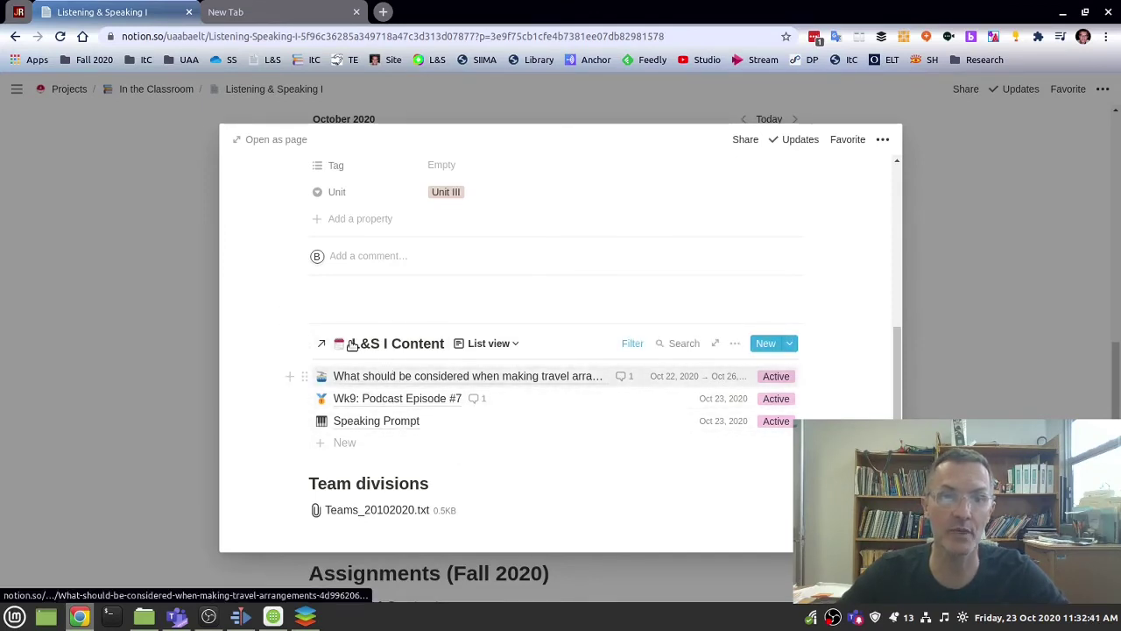
click(158, 378)
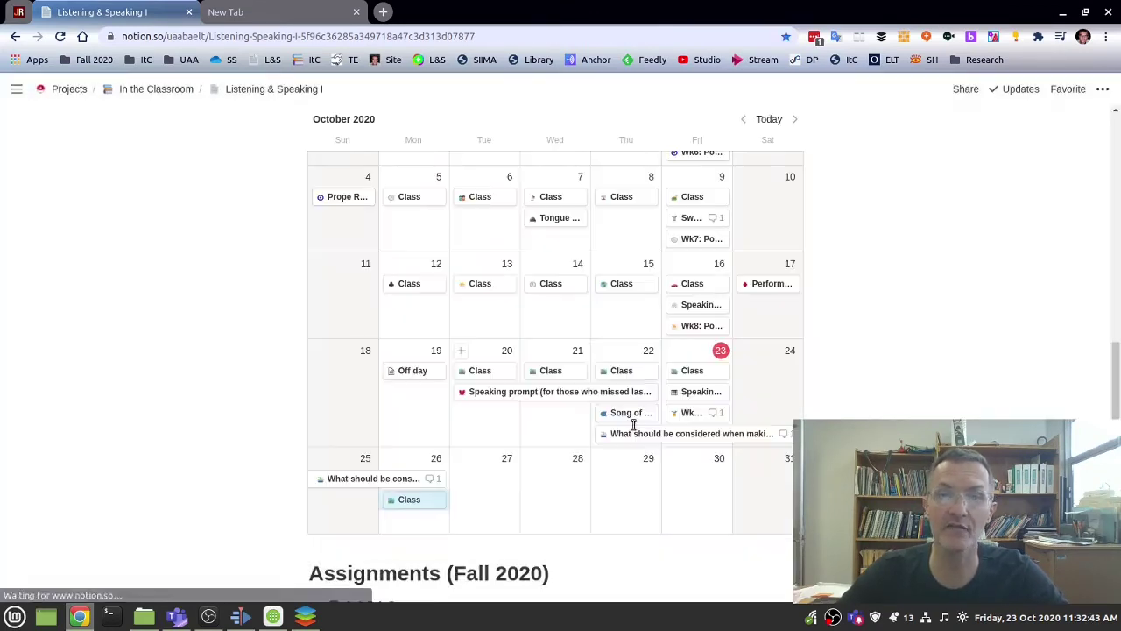
Open the October 23 Class entry, review its properties and linked L&S I Content list, and close it
click(699, 371)
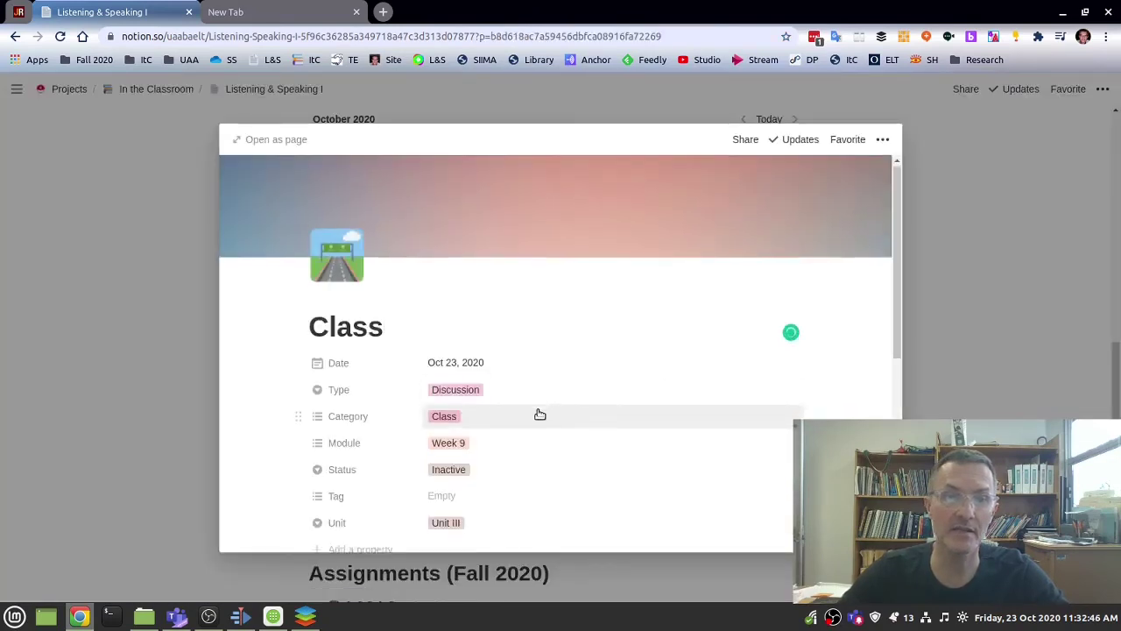
scroll(534, 413, down, 5)
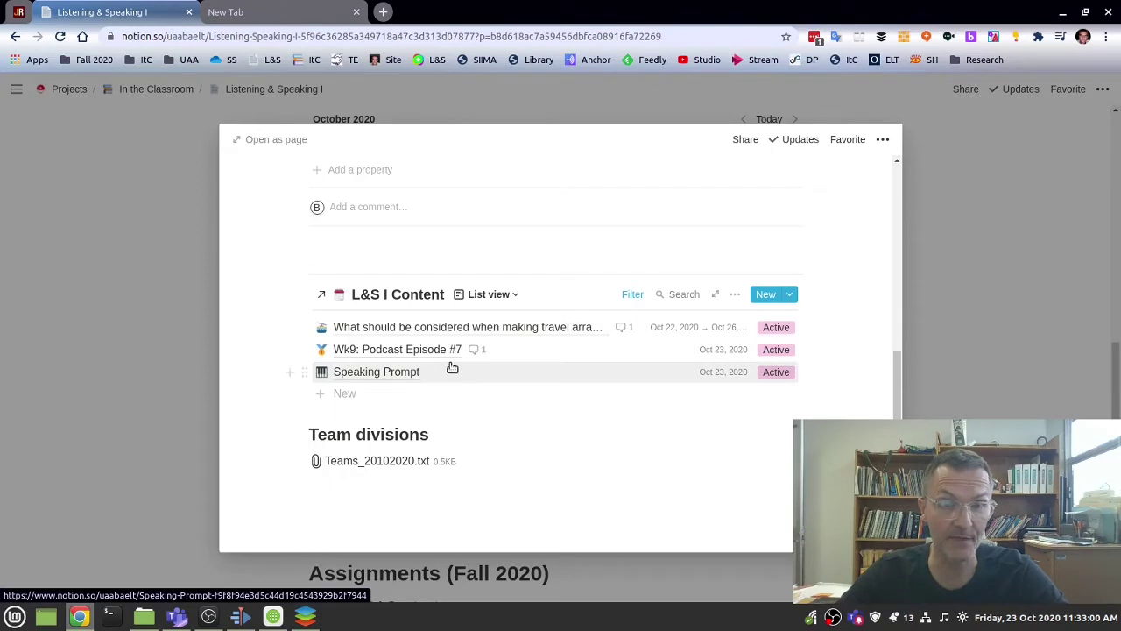
click(159, 330)
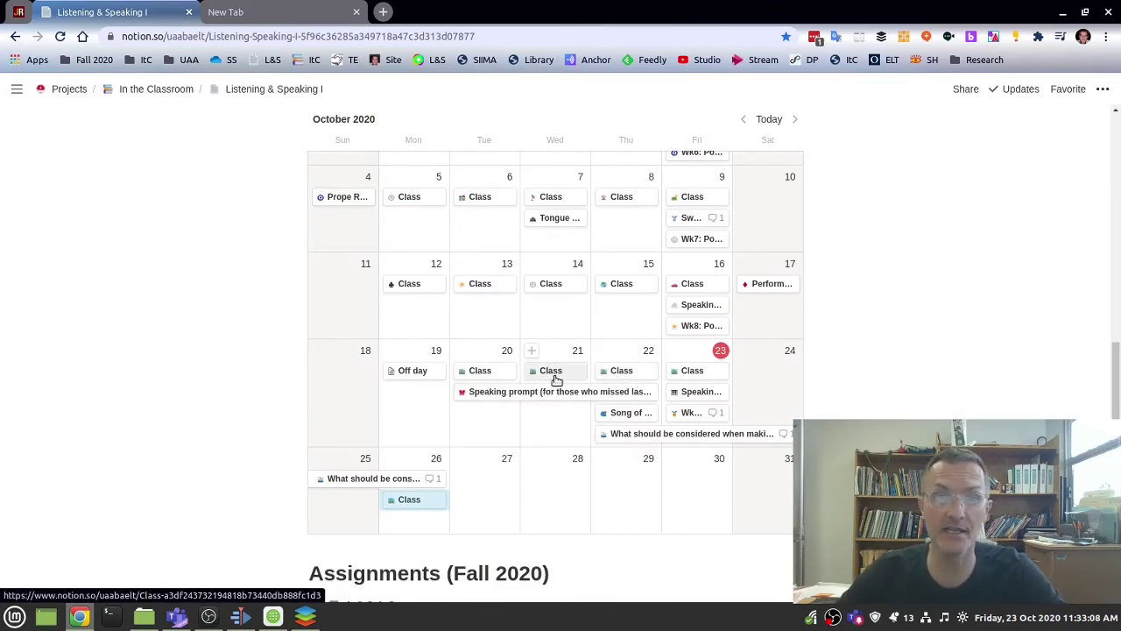
Open the October 21 Class entry and review the items in its linked L&S I Content list for comparison
click(555, 378)
scroll(525, 385, down, 3)
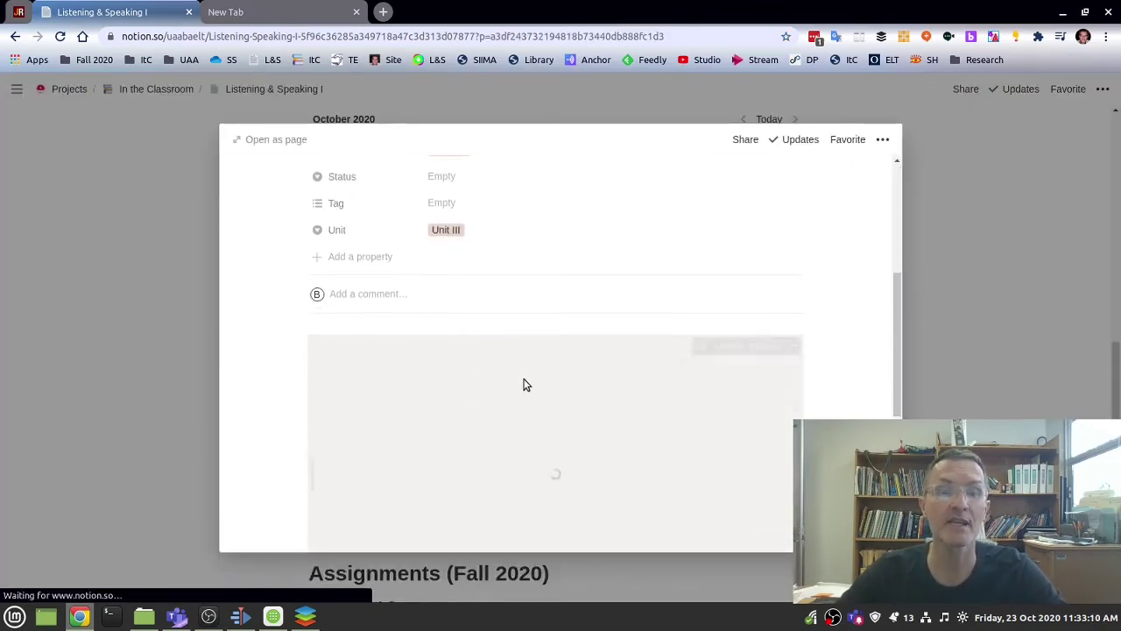
scroll(525, 381, down, 5)
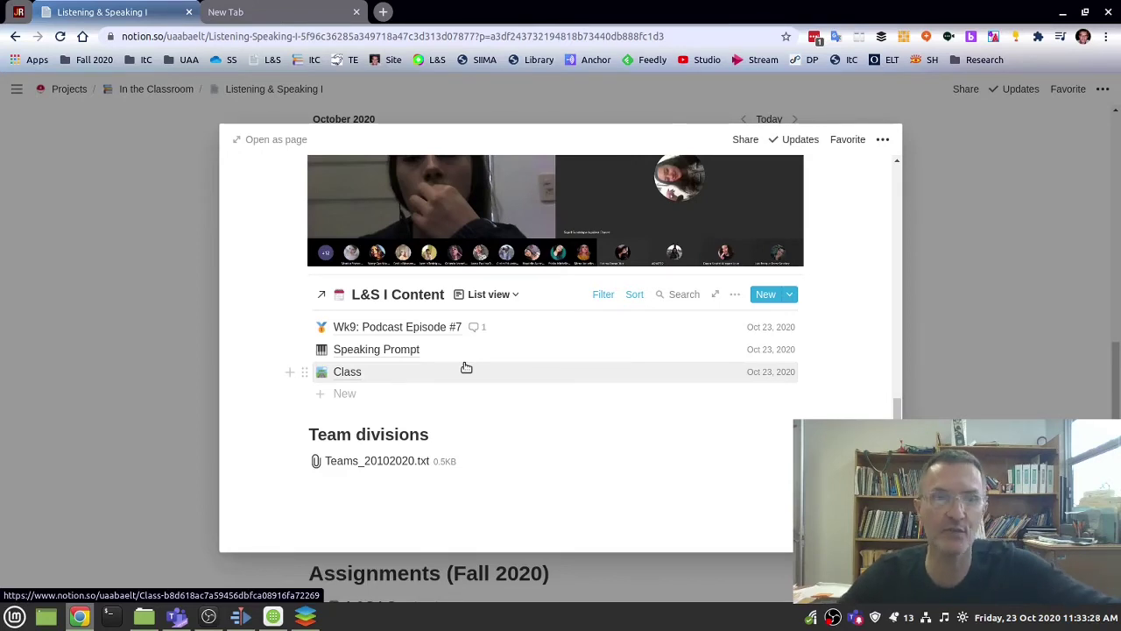
Open Wk9: Podcast Episode #7 from the linked content list, review its content and properties, and close it
click(404, 329)
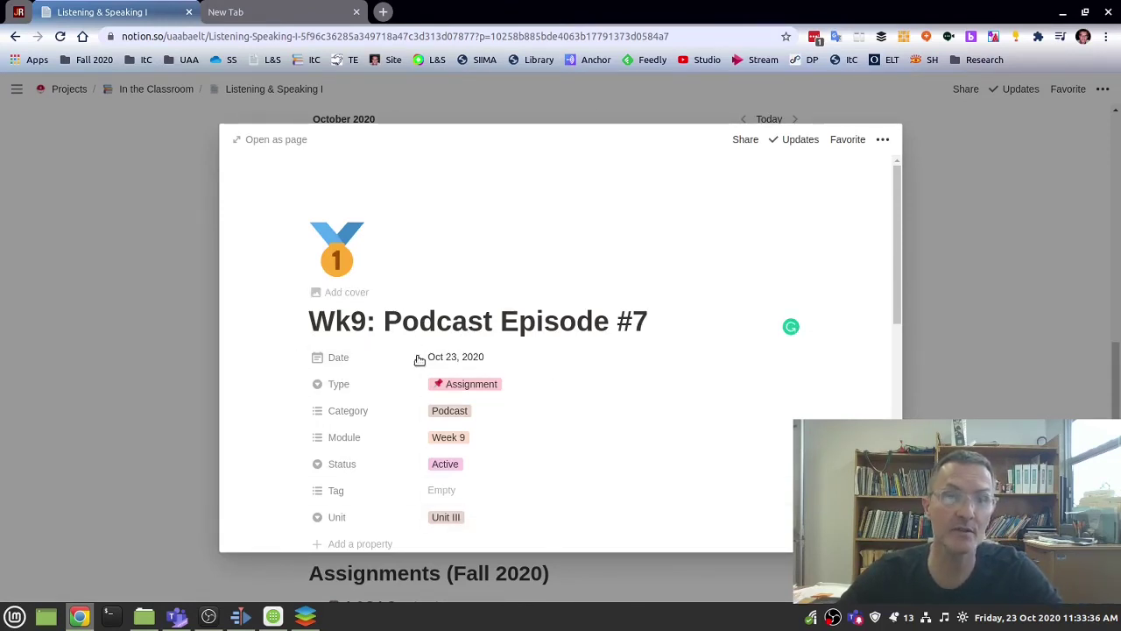
scroll(423, 408, down, 5)
scroll(425, 400, up, 3)
scroll(426, 400, up, 1)
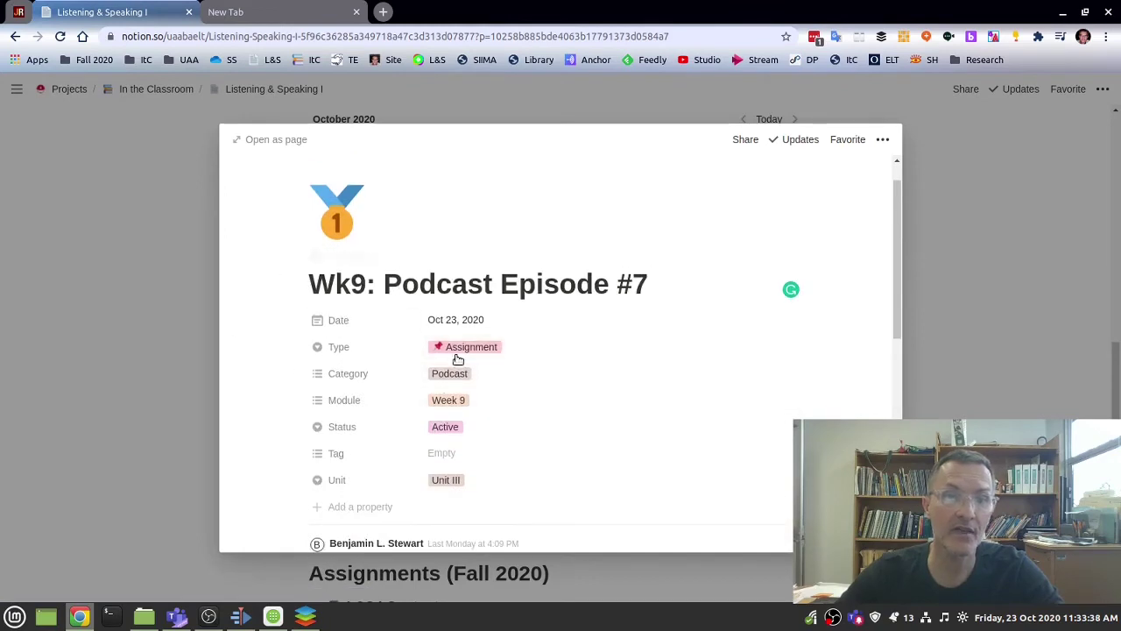
click(134, 304)
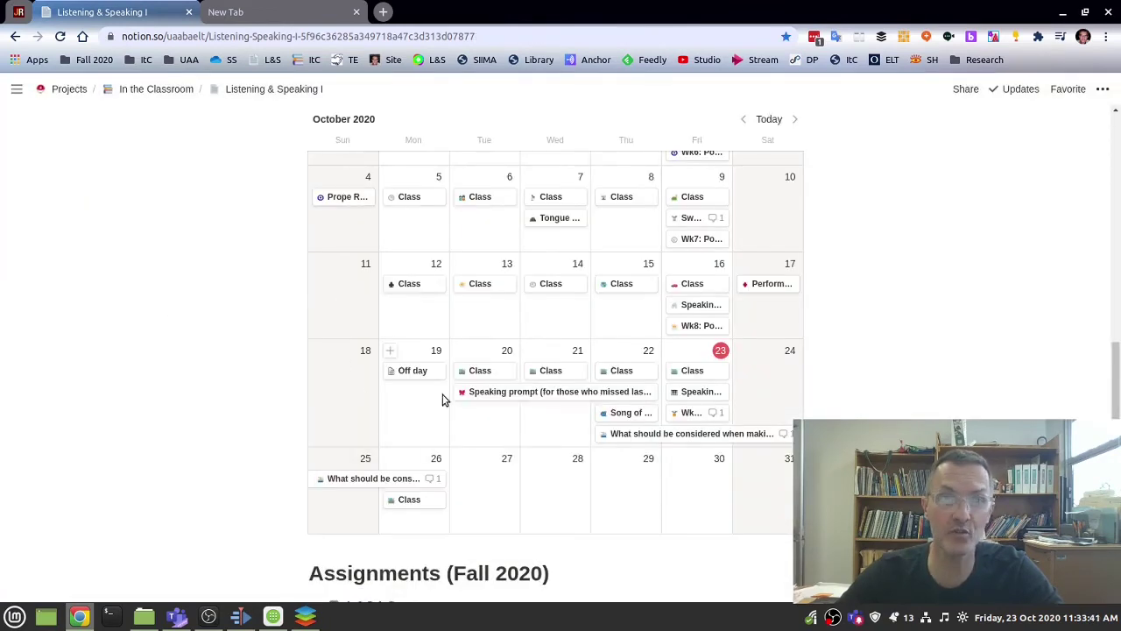
Open the October 22 Class entry from the calendar and review its linked L&S I Content list
click(625, 375)
scroll(595, 420, down, 6)
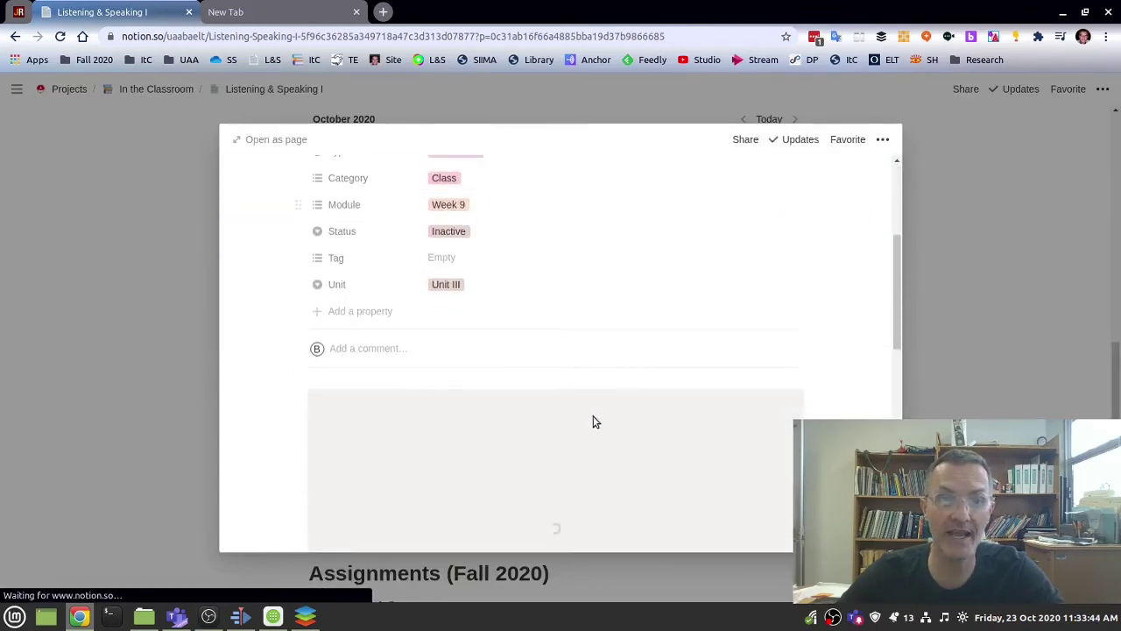
scroll(585, 425, down, 5)
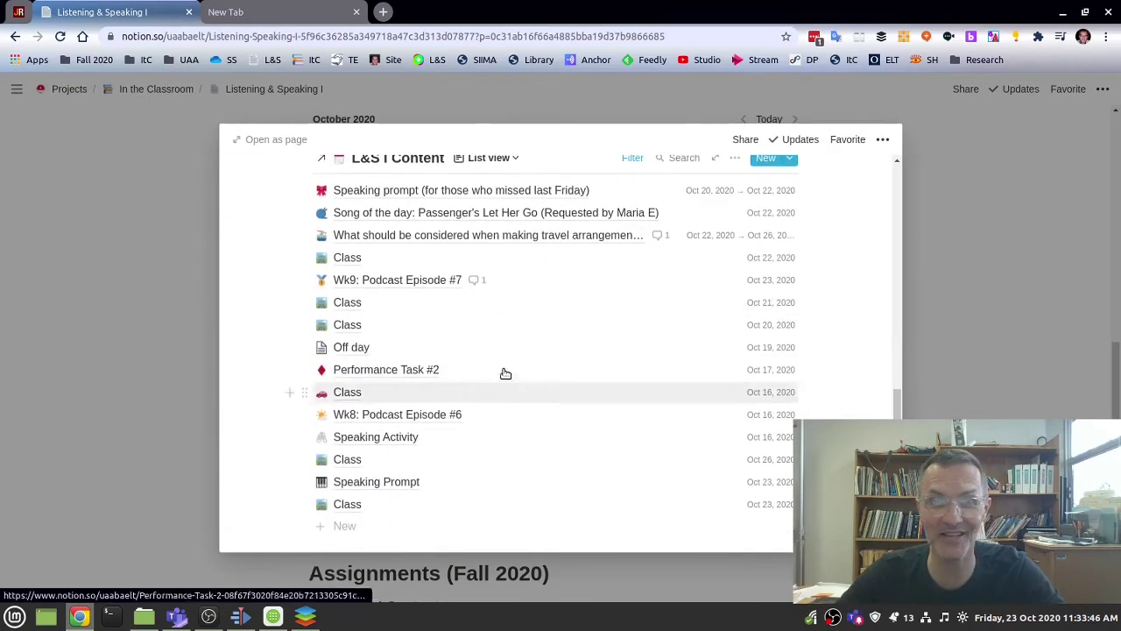
Rename Wk9: Podcast Episode #7 to "Wk9: Podcast Episode #7a", opening it through the October 21 Class entry's linked content list
click(214, 350)
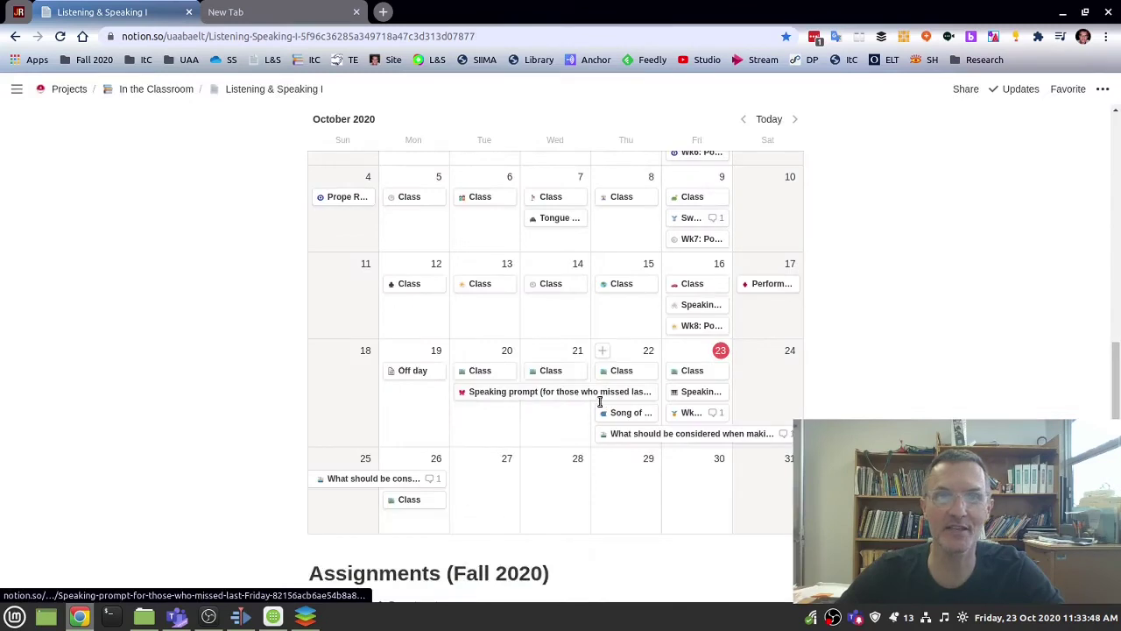
click(552, 371)
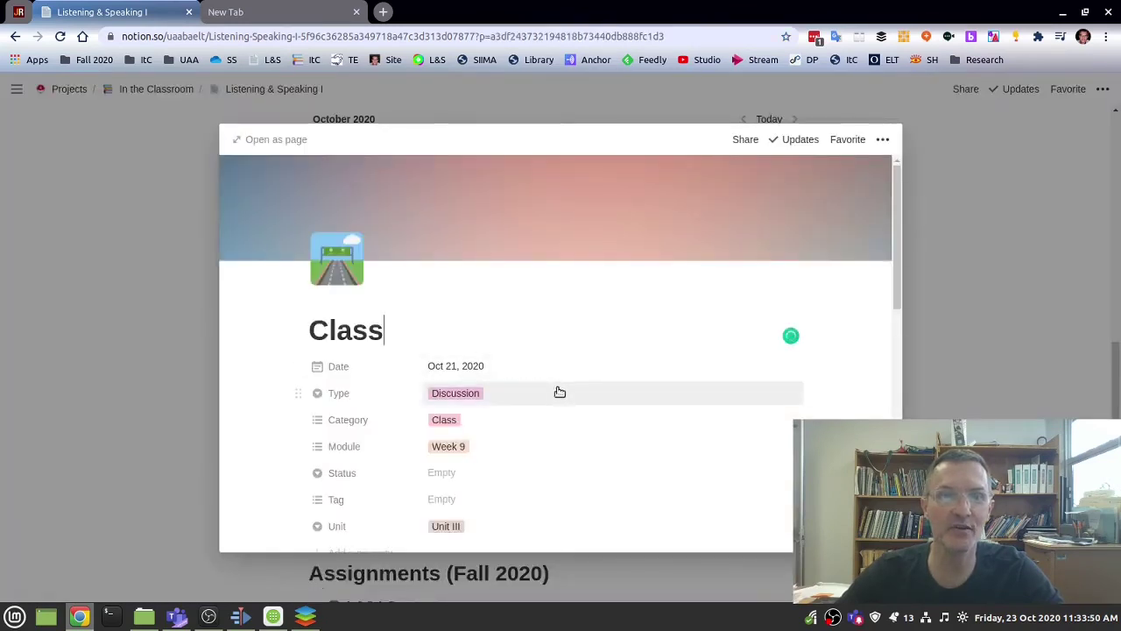
scroll(560, 392, down, 10)
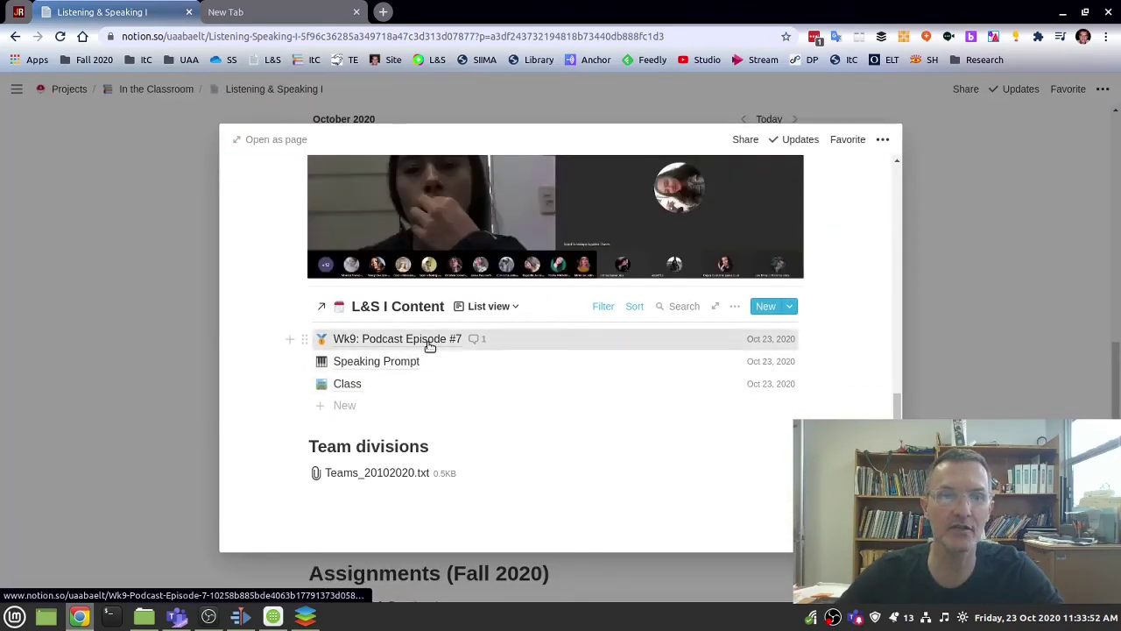
click(429, 347)
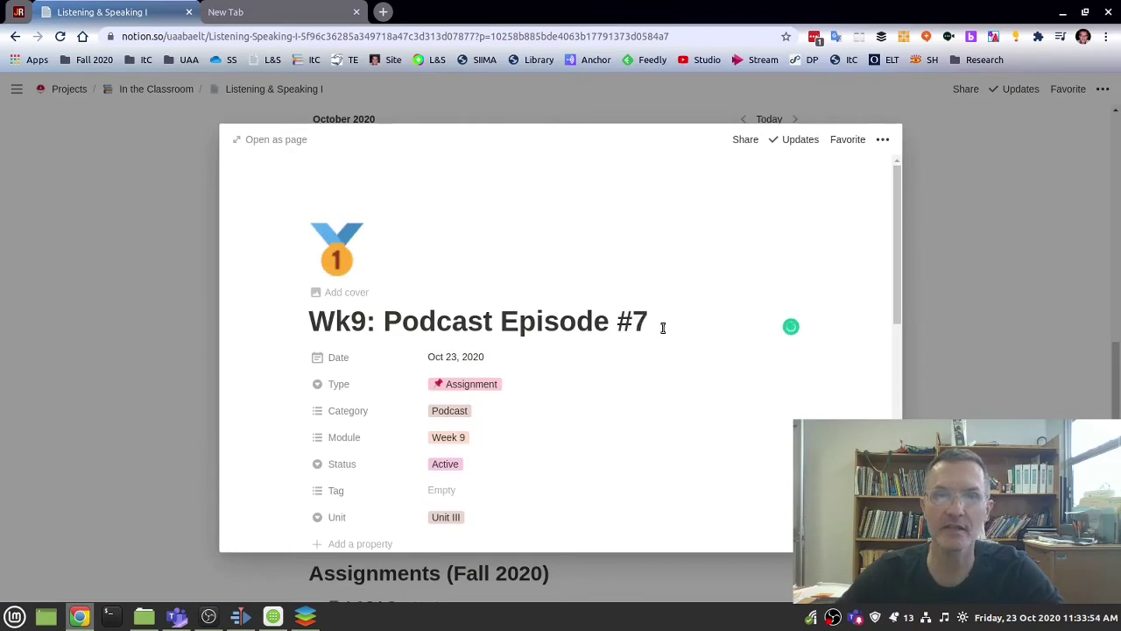
text(a)
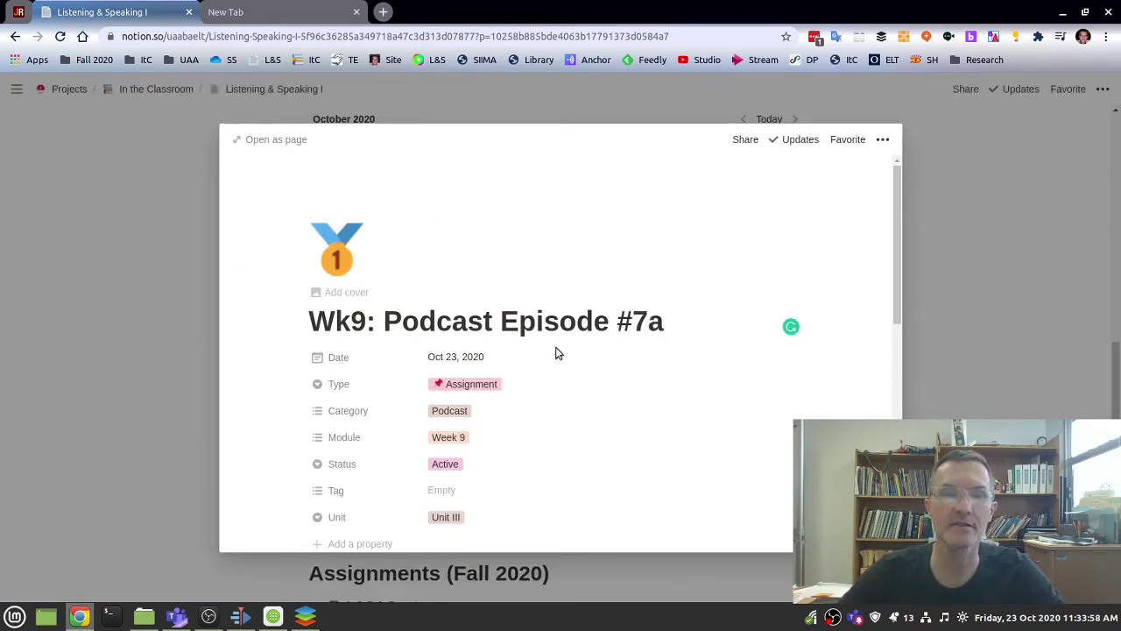
click(131, 357)
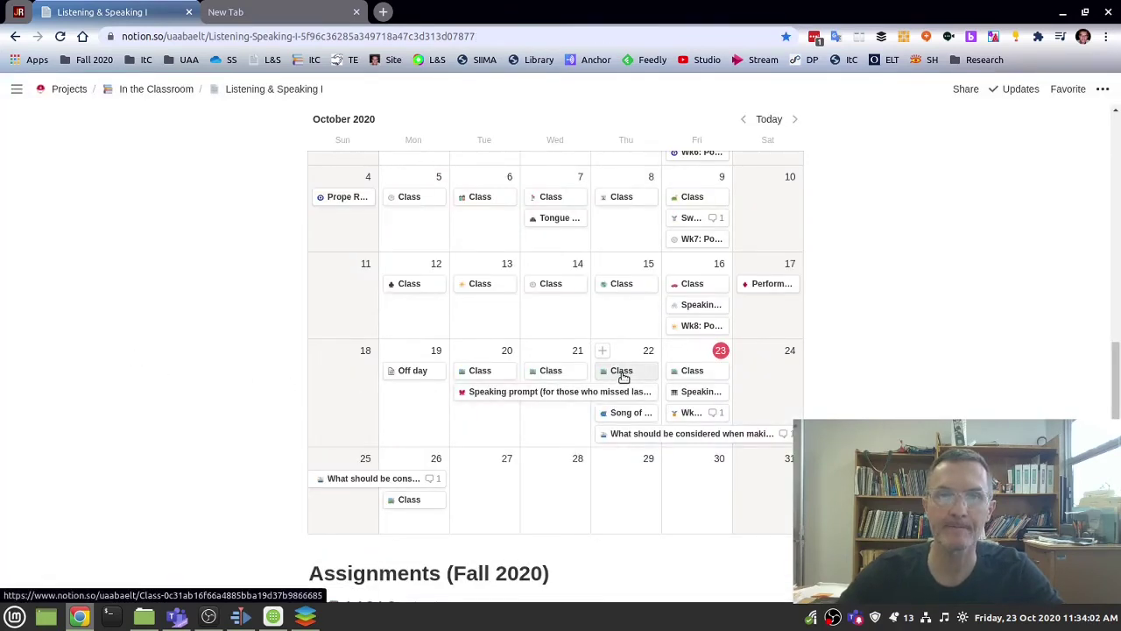
Open the October 22 Class entry and check the podcast assignment's title in its linked L&S I Content list
click(623, 373)
scroll(550, 369, down, 10)
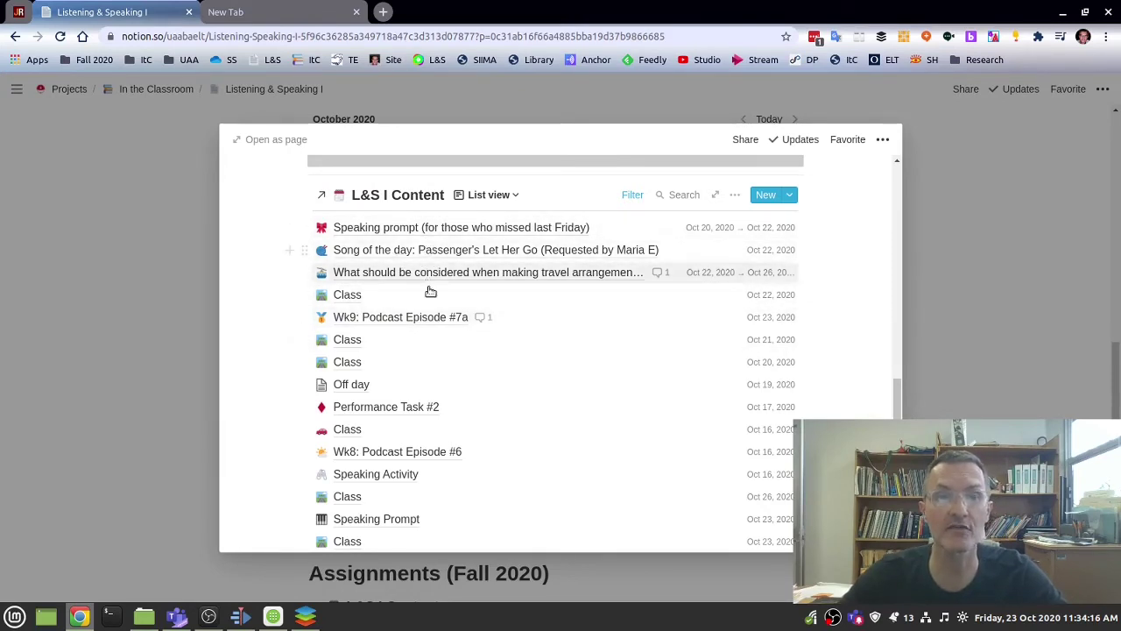
scroll(622, 403, up, 1)
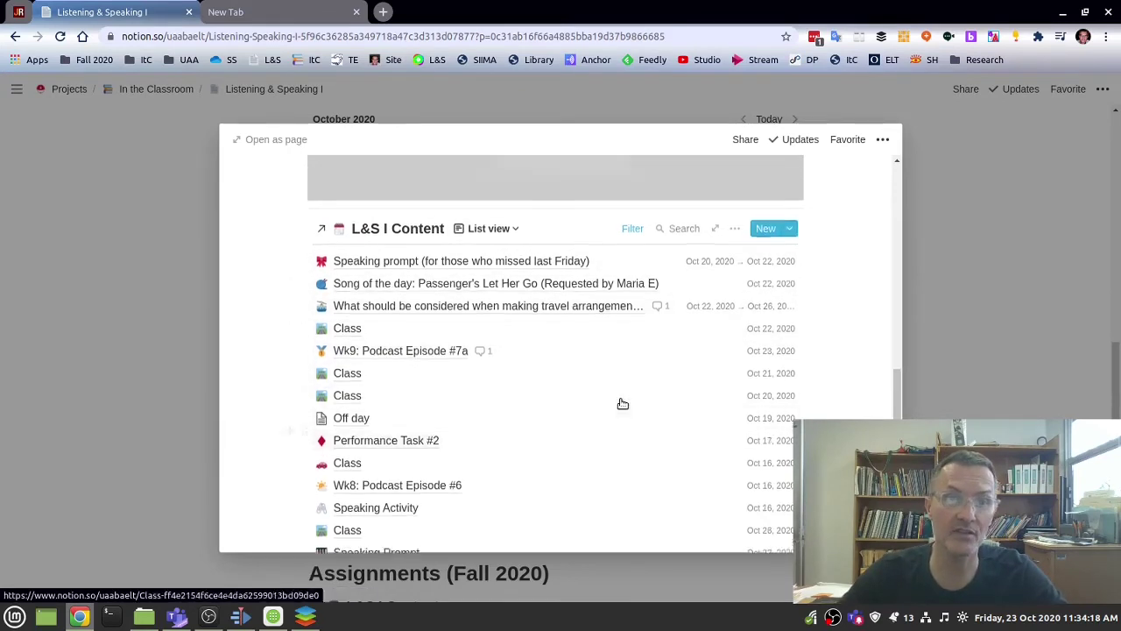
scroll(622, 403, up, 2)
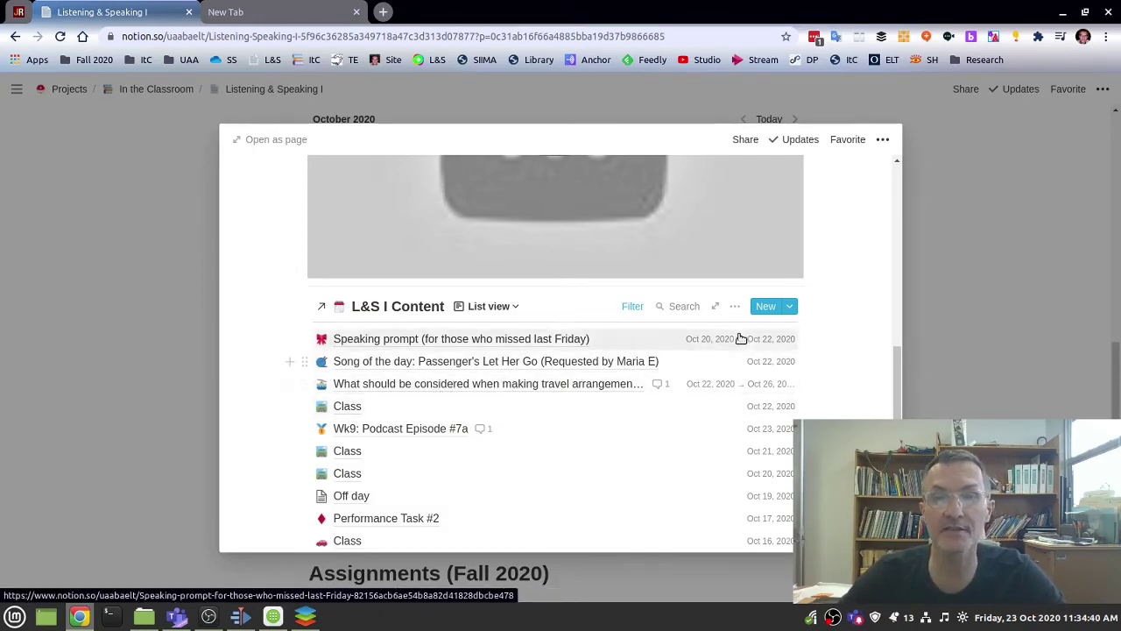
Restore the podcast assignment's title to "Wk9: Podcast Episode #7" from the linked content list and close the entry
click(422, 430)
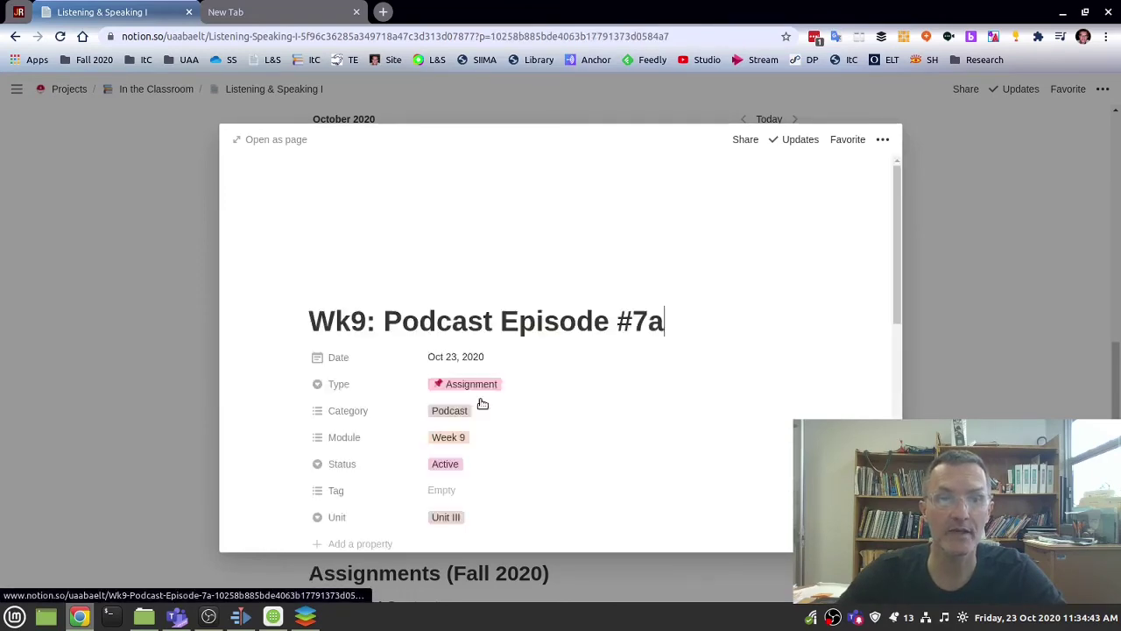
click(674, 319)
key(BackSpace)
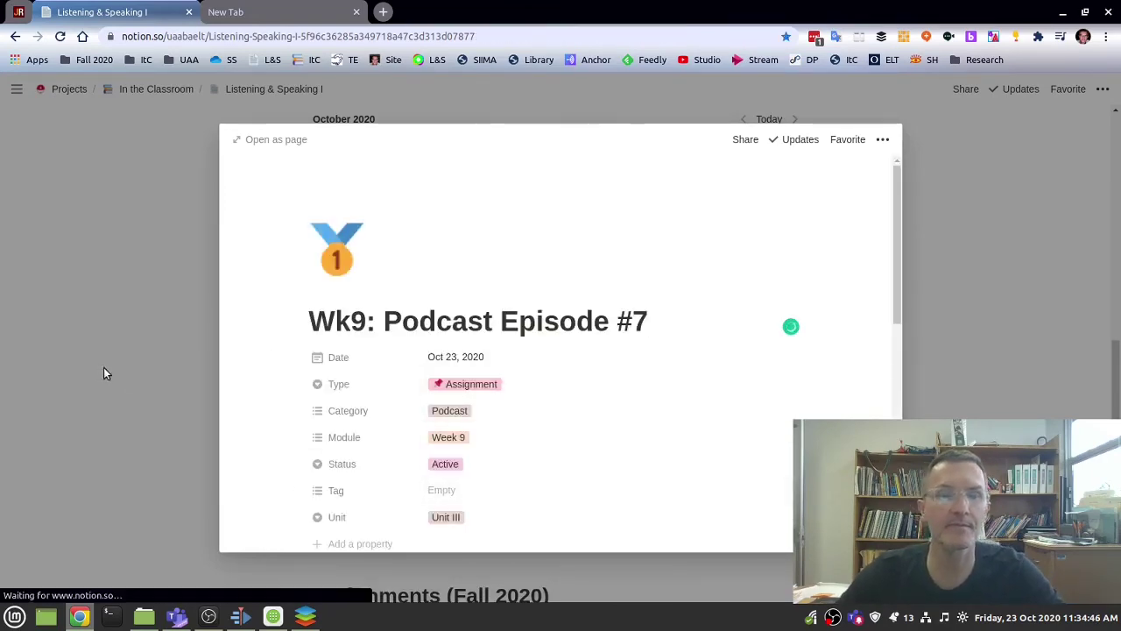
click(104, 367)
Open the October 23 Class entry, check the podcast title in its linked L&S I Content list, and close it
click(692, 371)
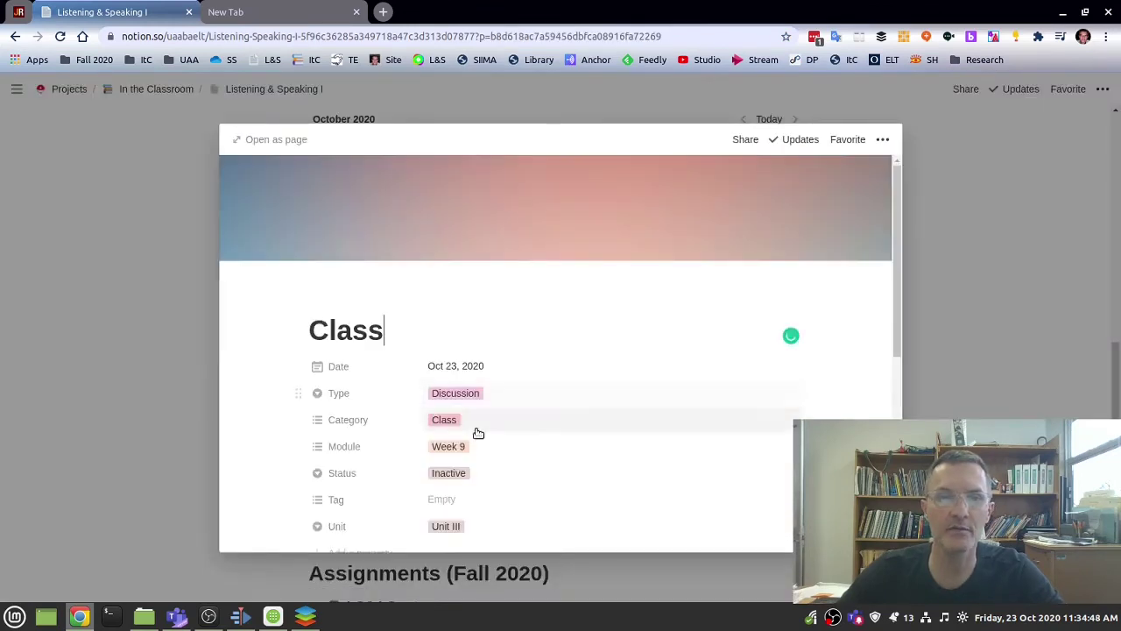
scroll(566, 434, down, 3)
scroll(571, 428, down, 4)
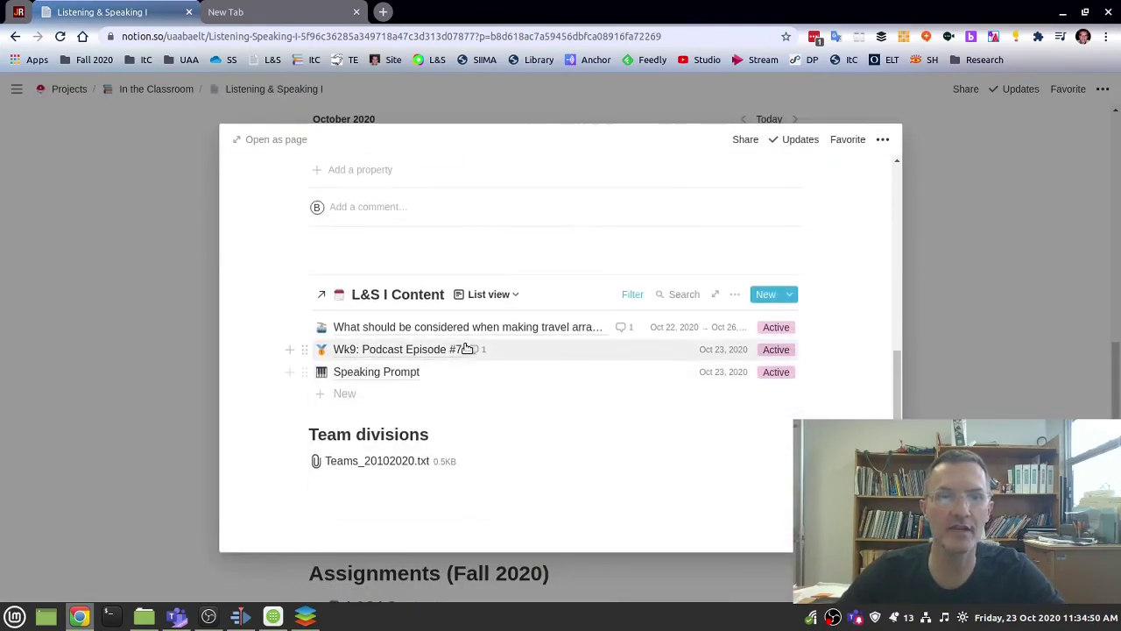
click(137, 378)
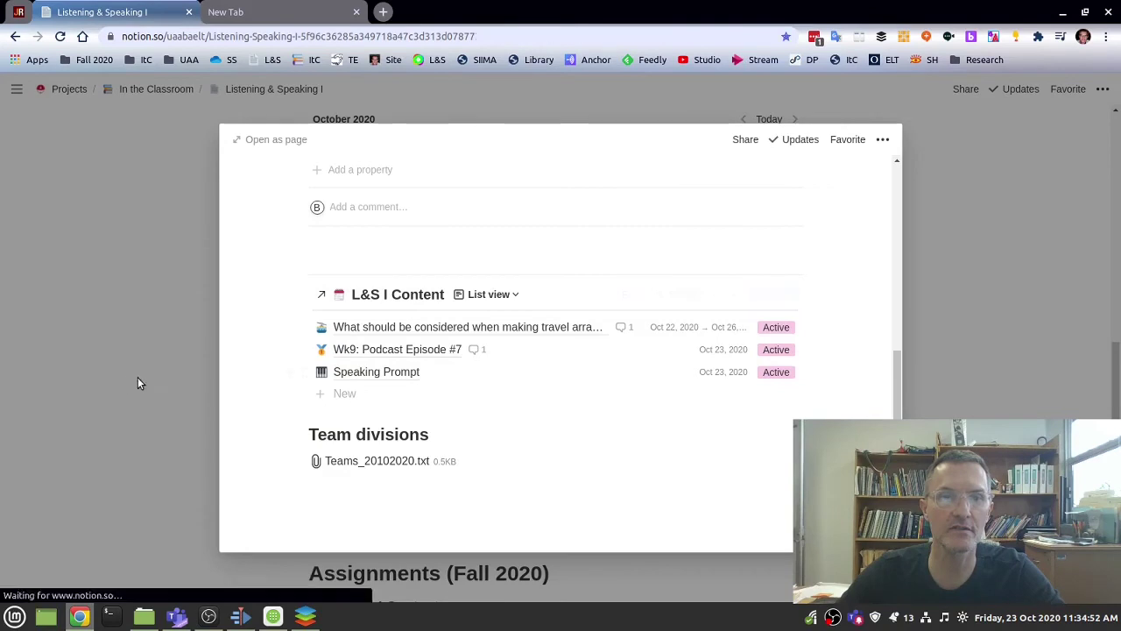
Open the October 26 Class entry, review its properties and linked L&S I Content list, and close it
click(409, 499)
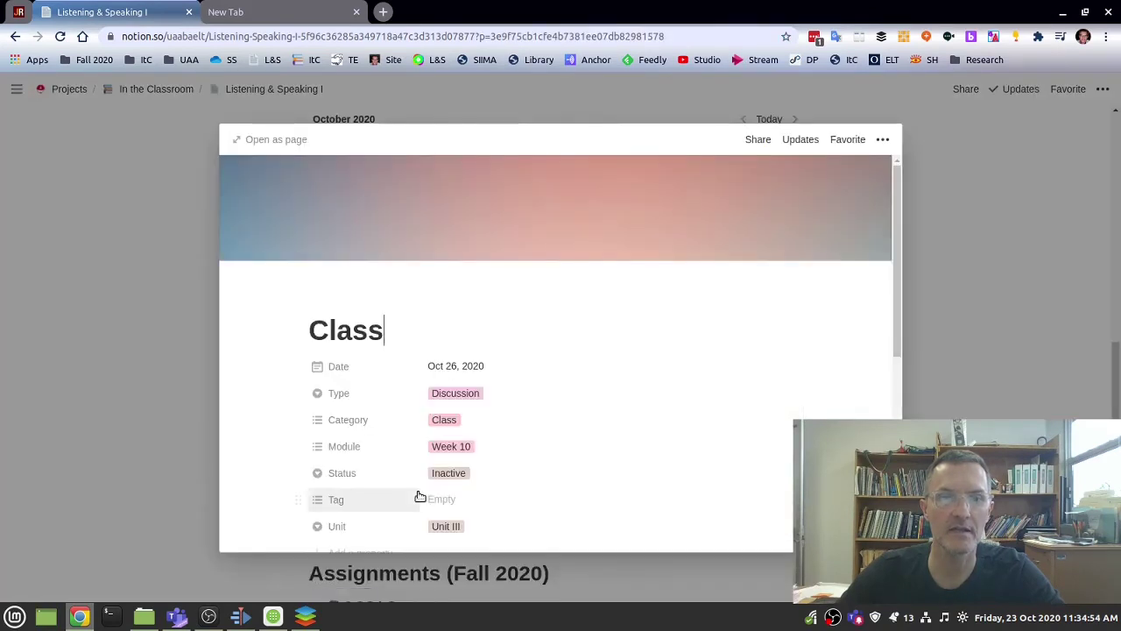
scroll(534, 406, down, 6)
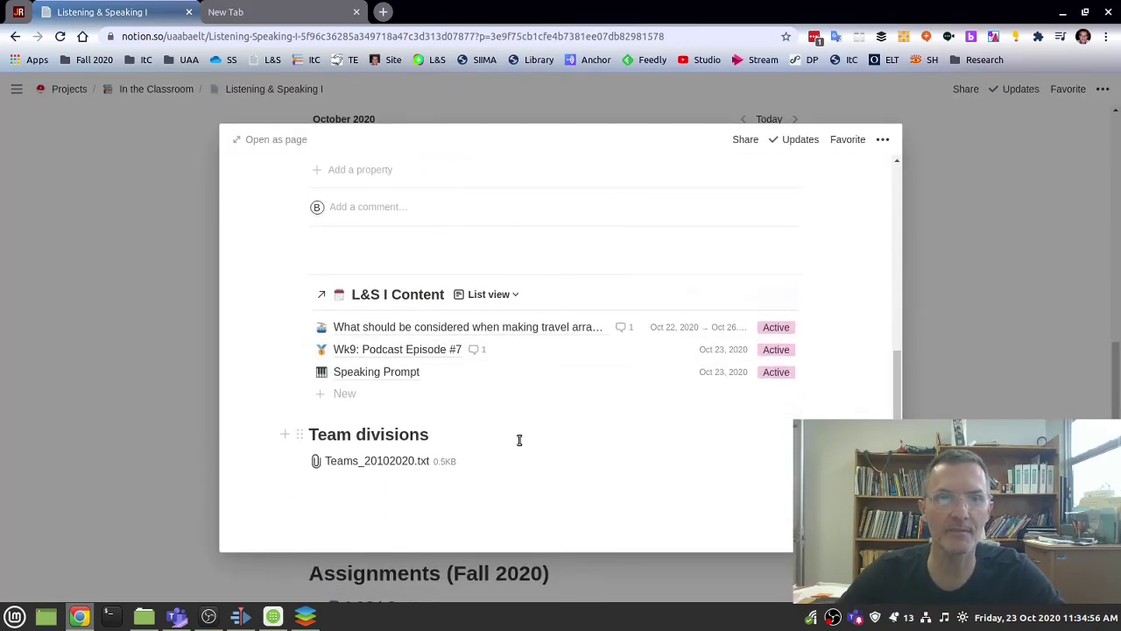
click(159, 416)
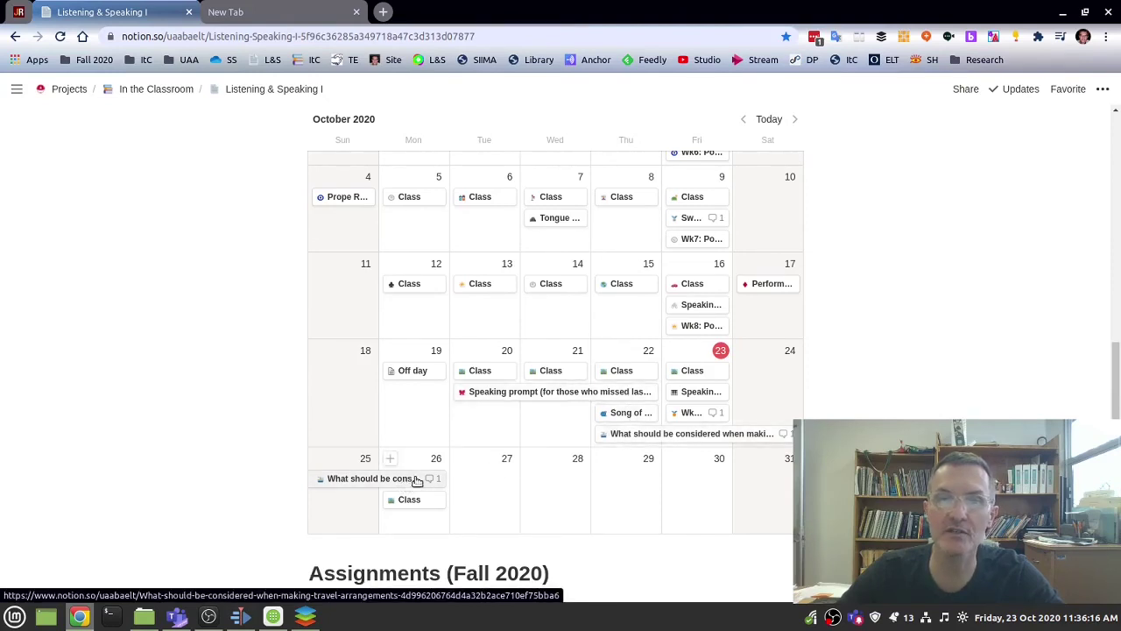
Set the start date of the lesson "What should be considered when making travel arrangements?" to Oct 21, 2020 and close it
click(634, 437)
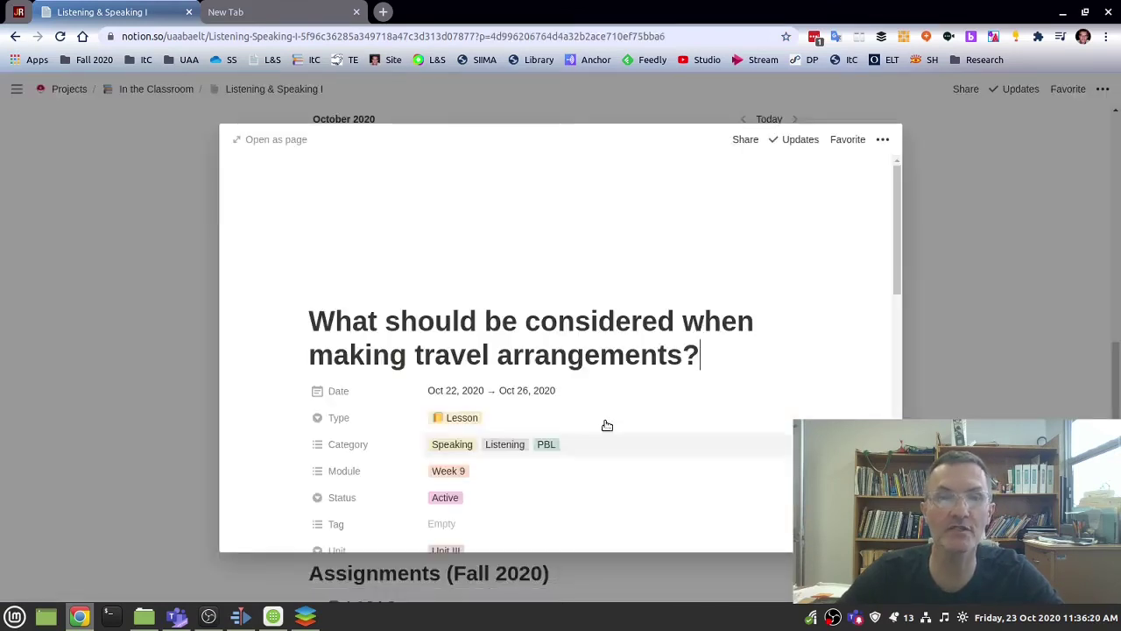
click(451, 392)
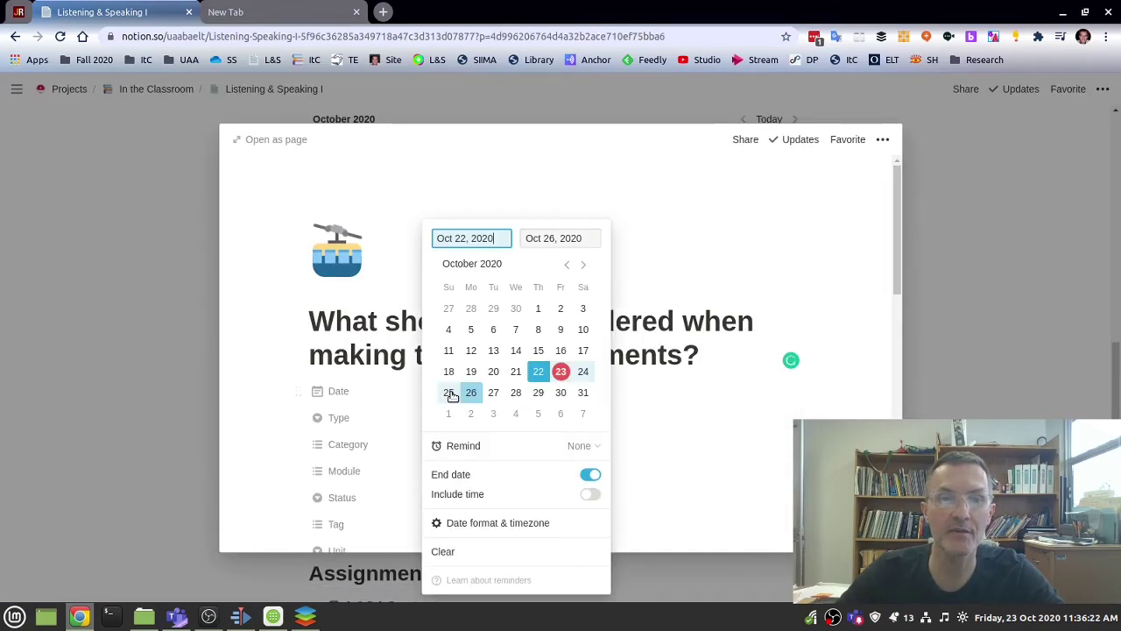
click(516, 372)
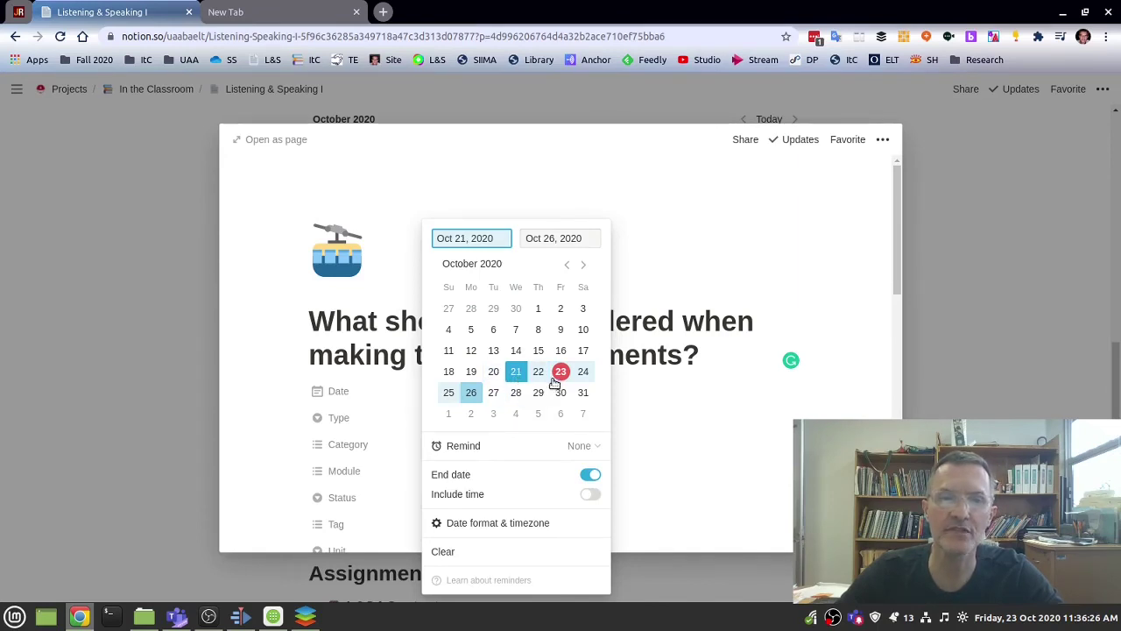
click(653, 432)
click(136, 369)
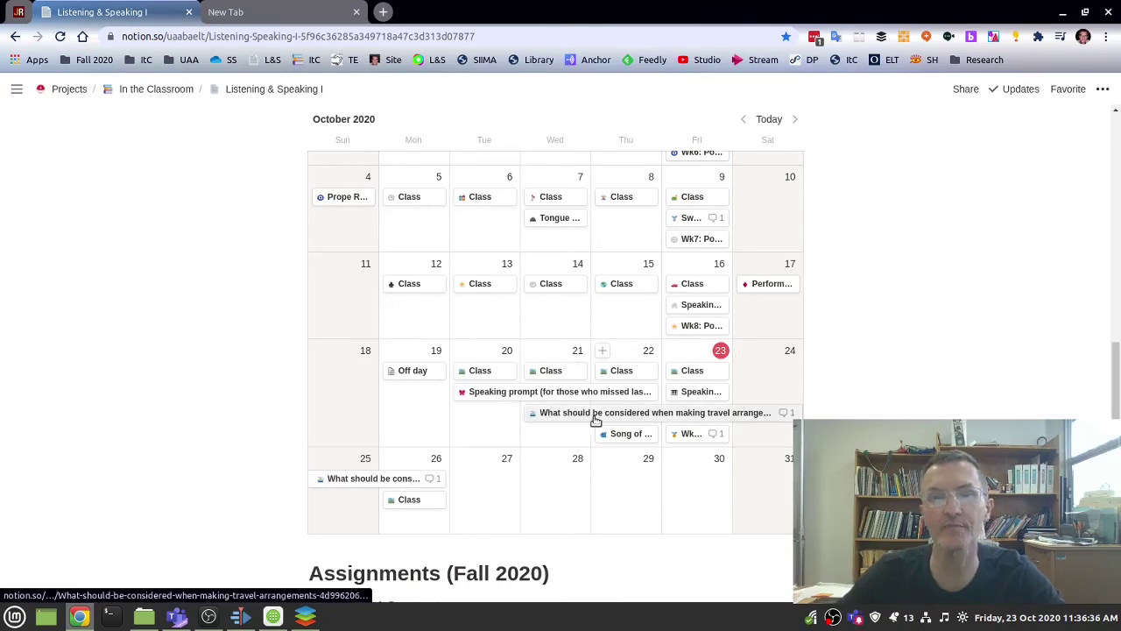
Reopen the travel arrangements lesson from the course calendar, review its properties, comment and Travel Plans (Sways) section, and close it
scroll(943, 378, up, 1)
scroll(943, 378, up, 4)
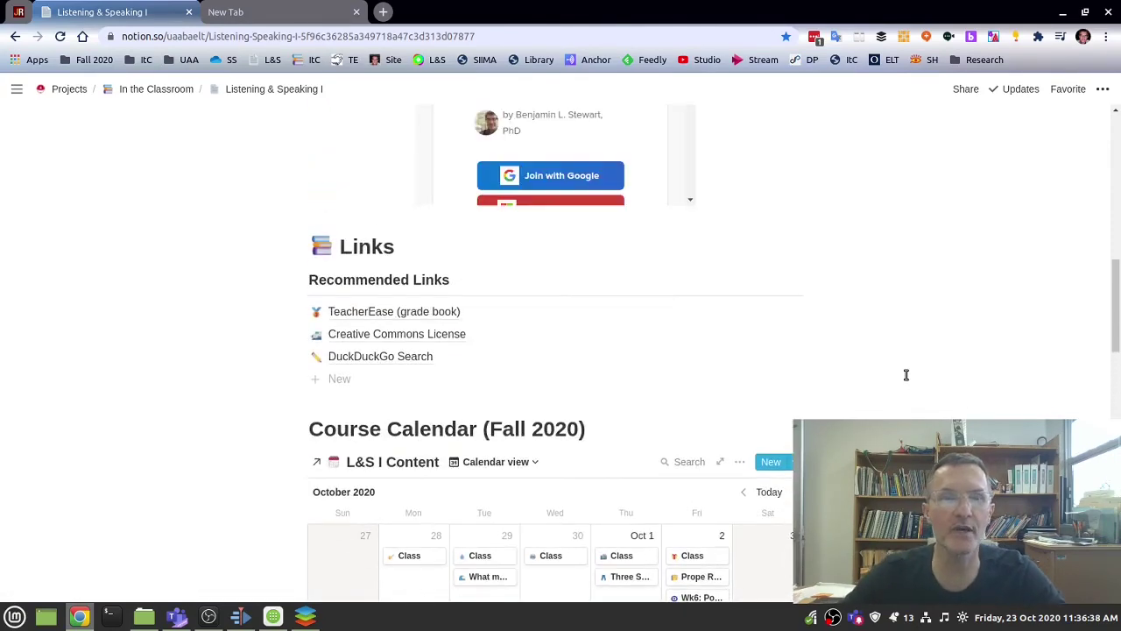
scroll(790, 323, down, 4)
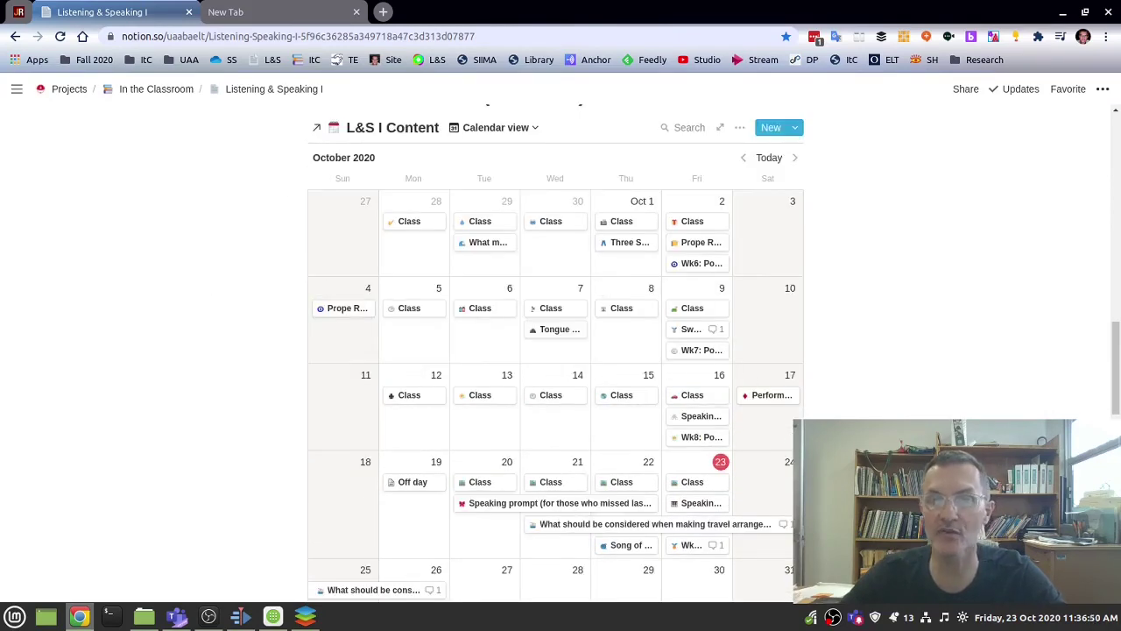
scroll(574, 388, down, 3)
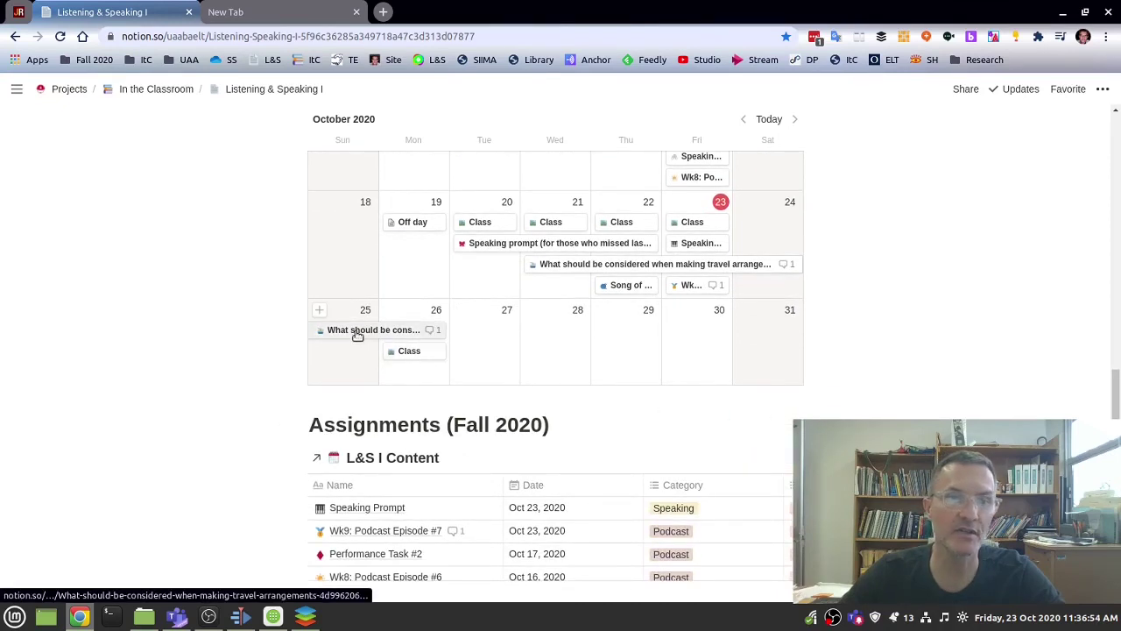
click(357, 335)
scroll(517, 368, down, 1)
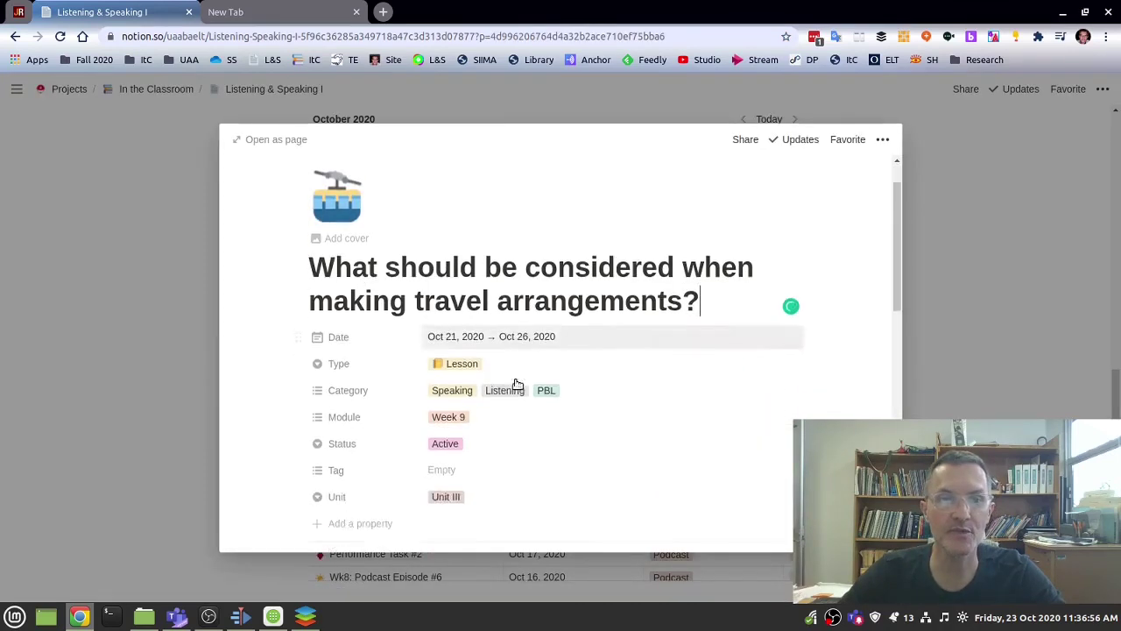
scroll(518, 385, down, 1)
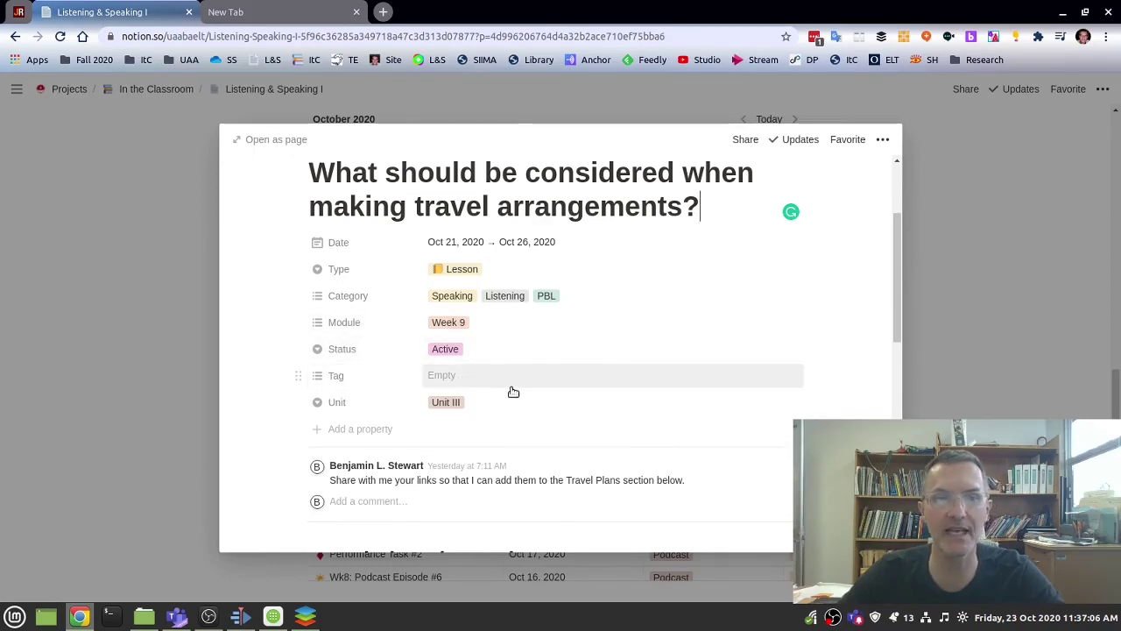
scroll(548, 410, down, 2)
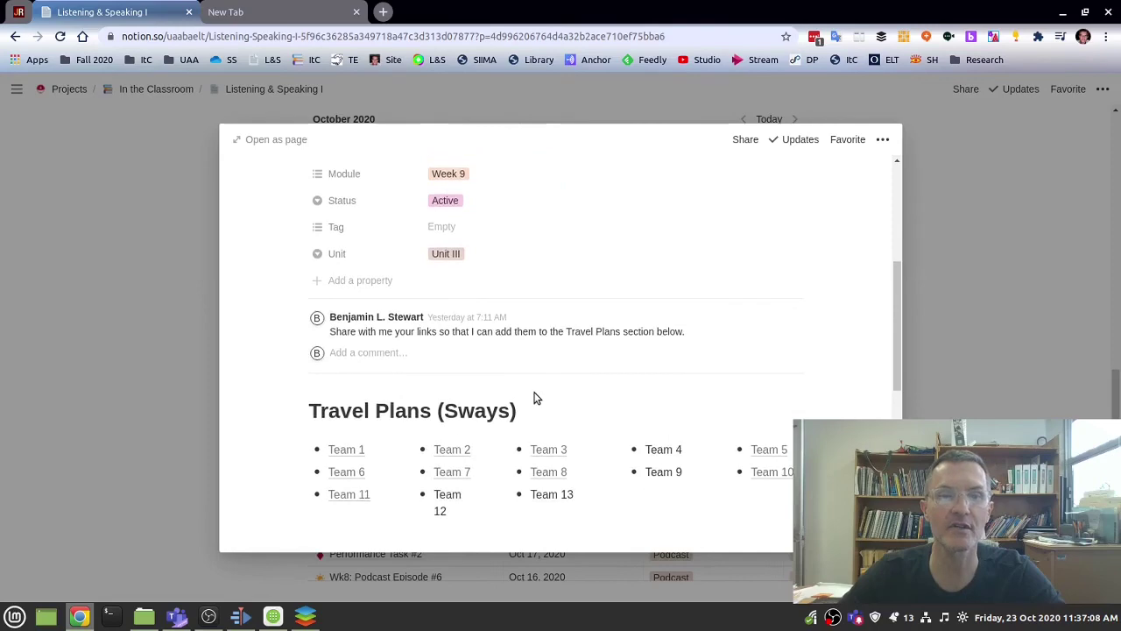
scroll(534, 385, up, 3)
scroll(500, 292, down, 1)
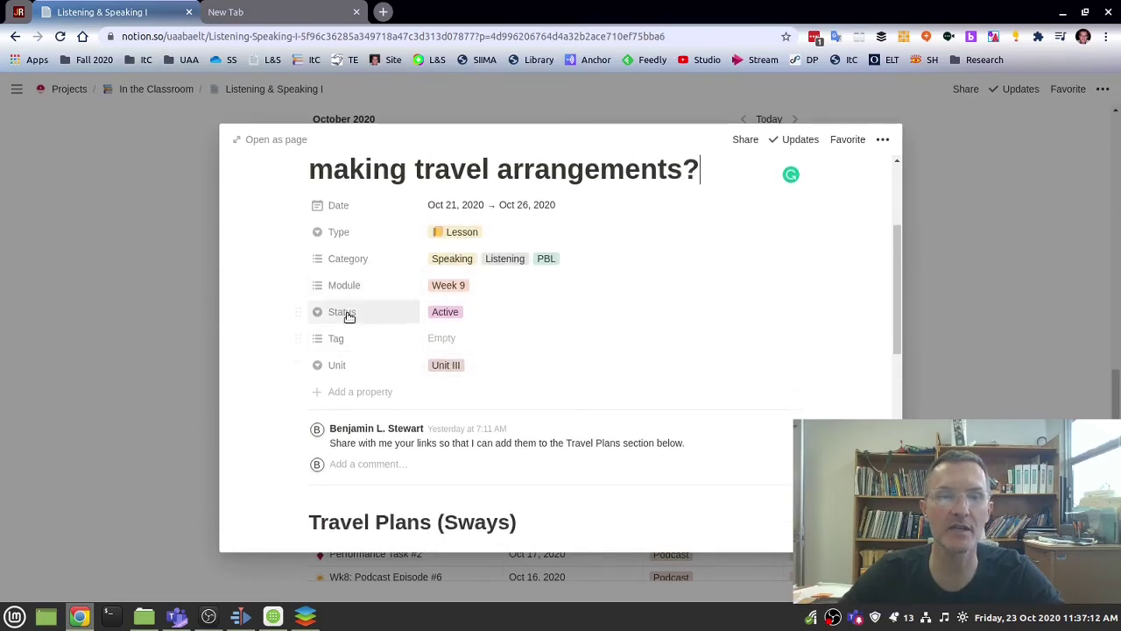
scroll(458, 357, down, 4)
click(1002, 418)
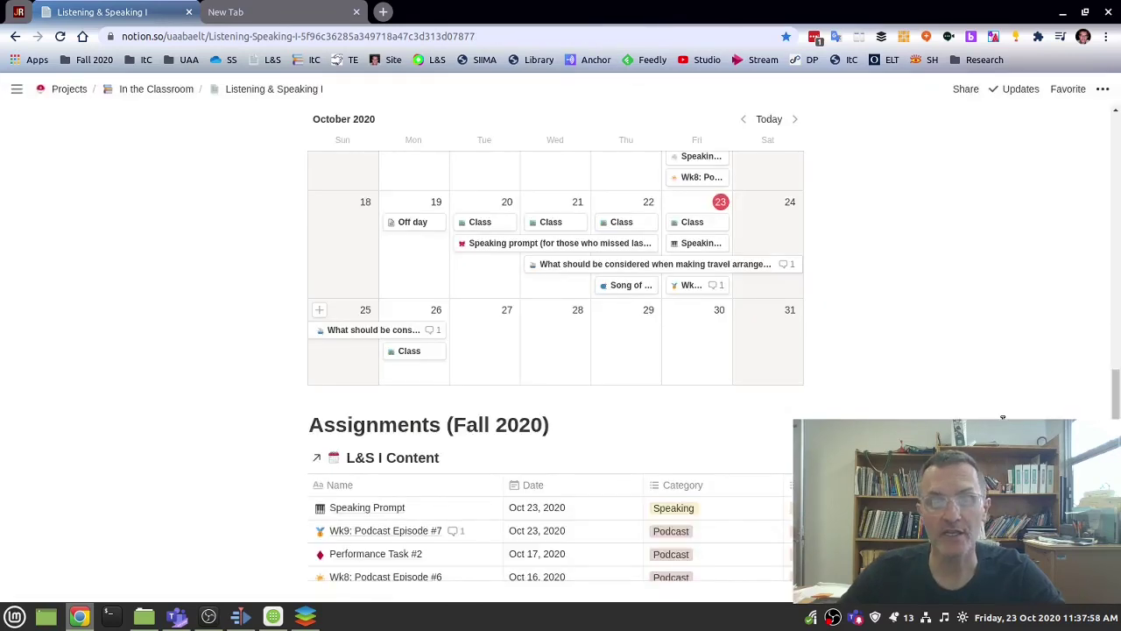